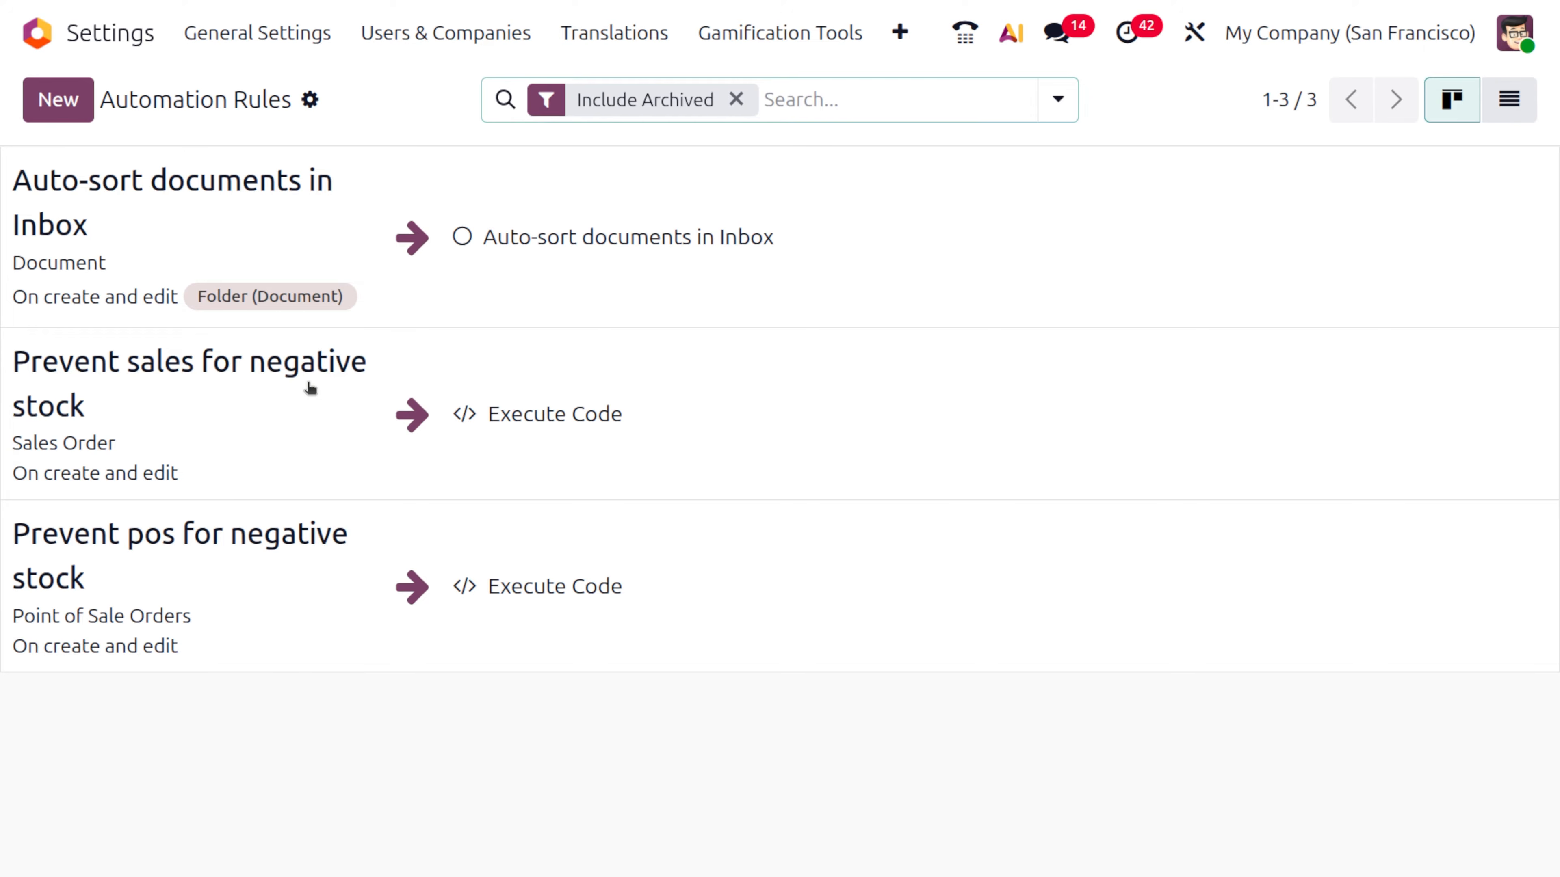
Examine the "Prevent sales for negative stock" automation rule, including its model, domain conditions and the Execute Code action's Python code
click(299, 398)
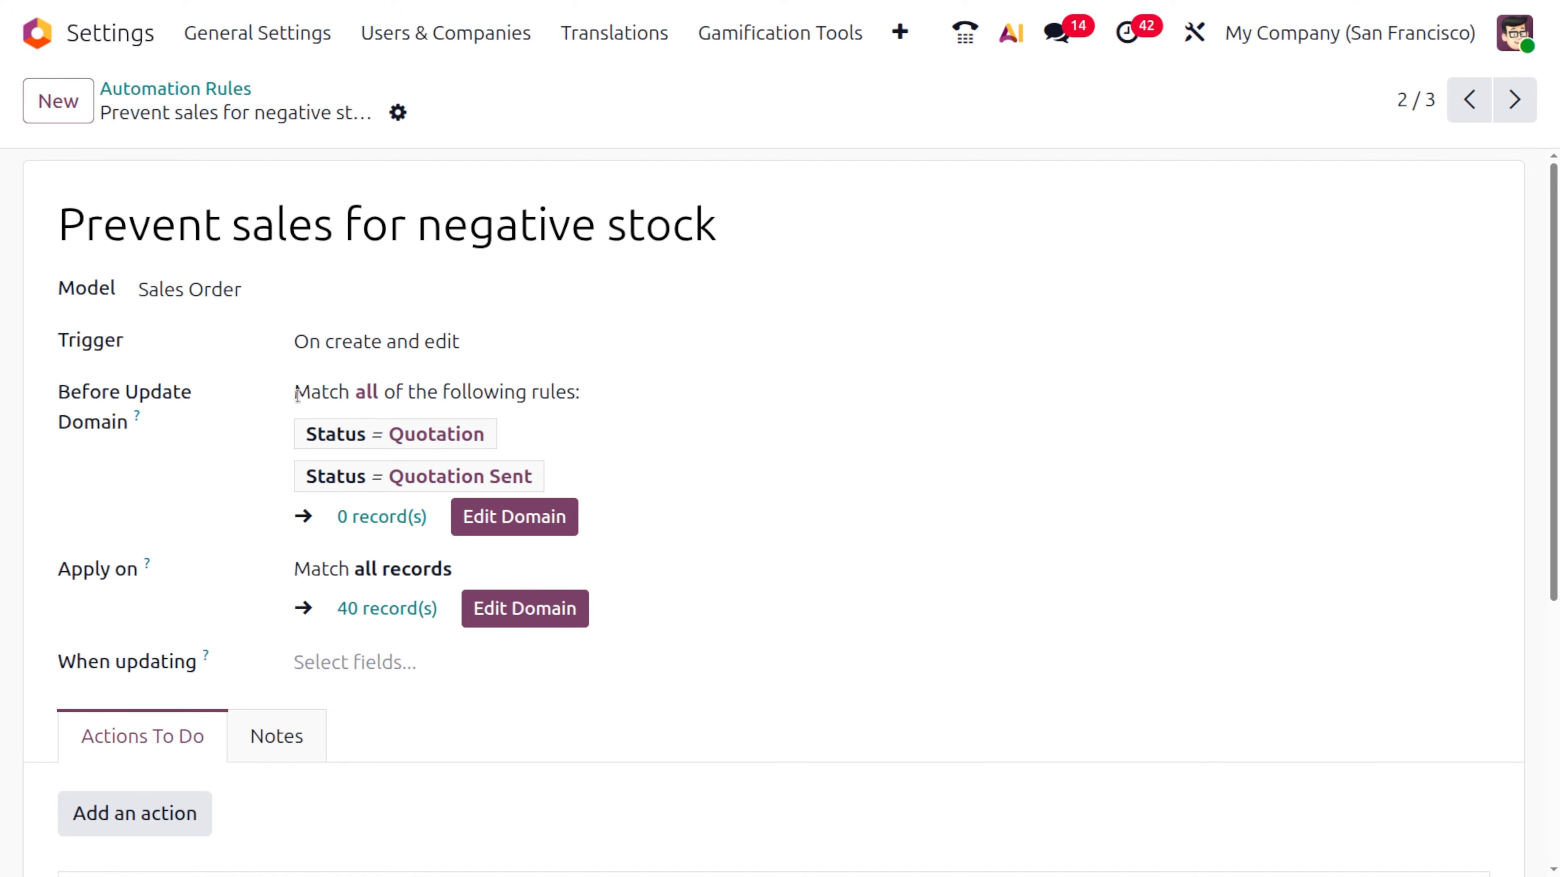
click(286, 273)
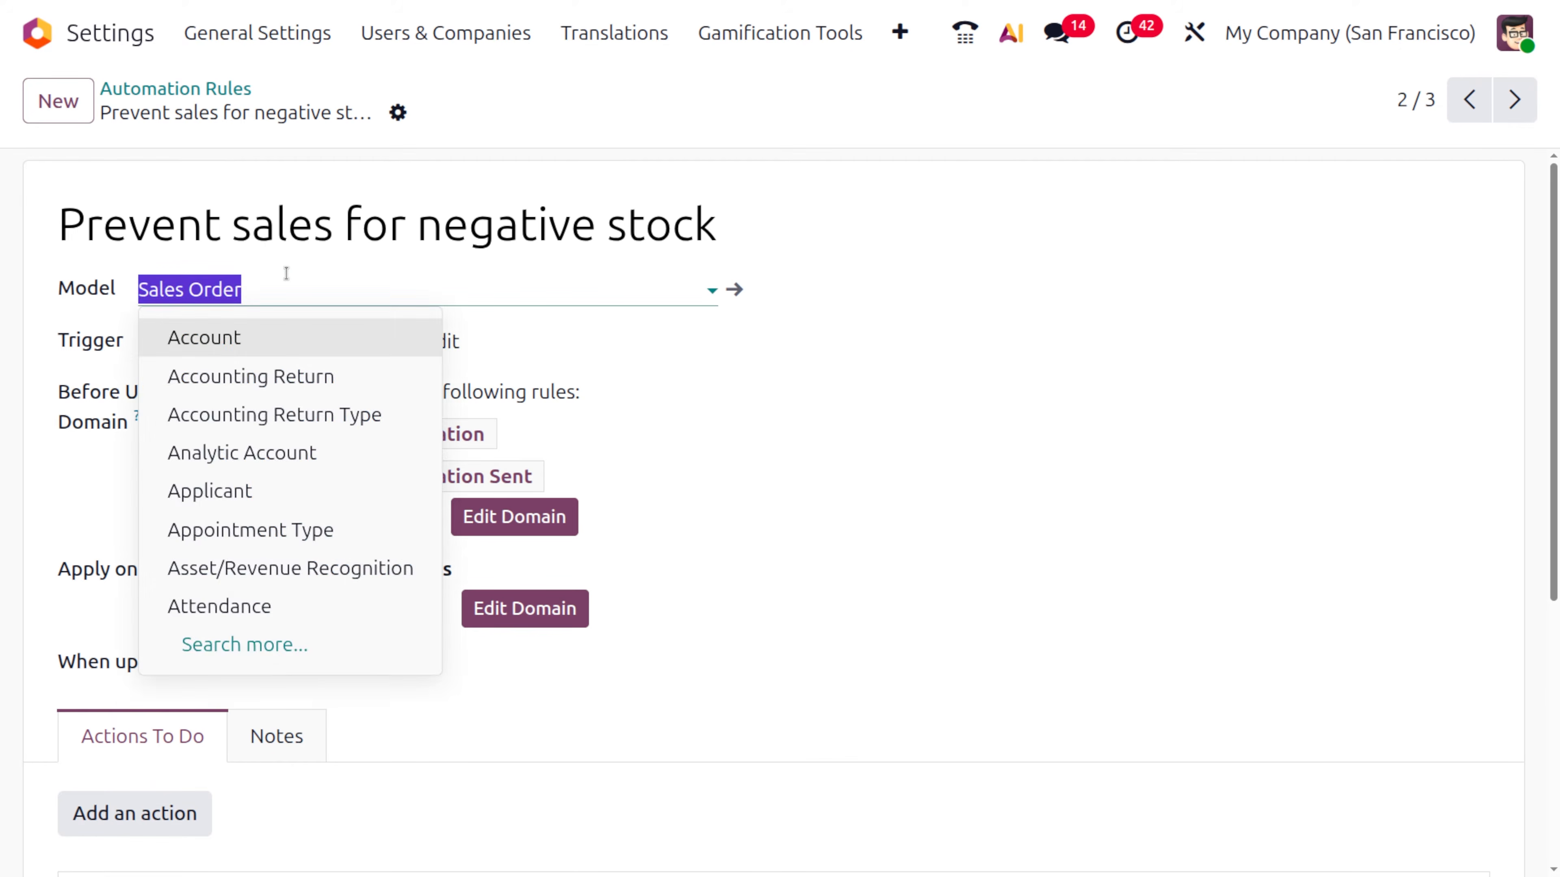
click(287, 274)
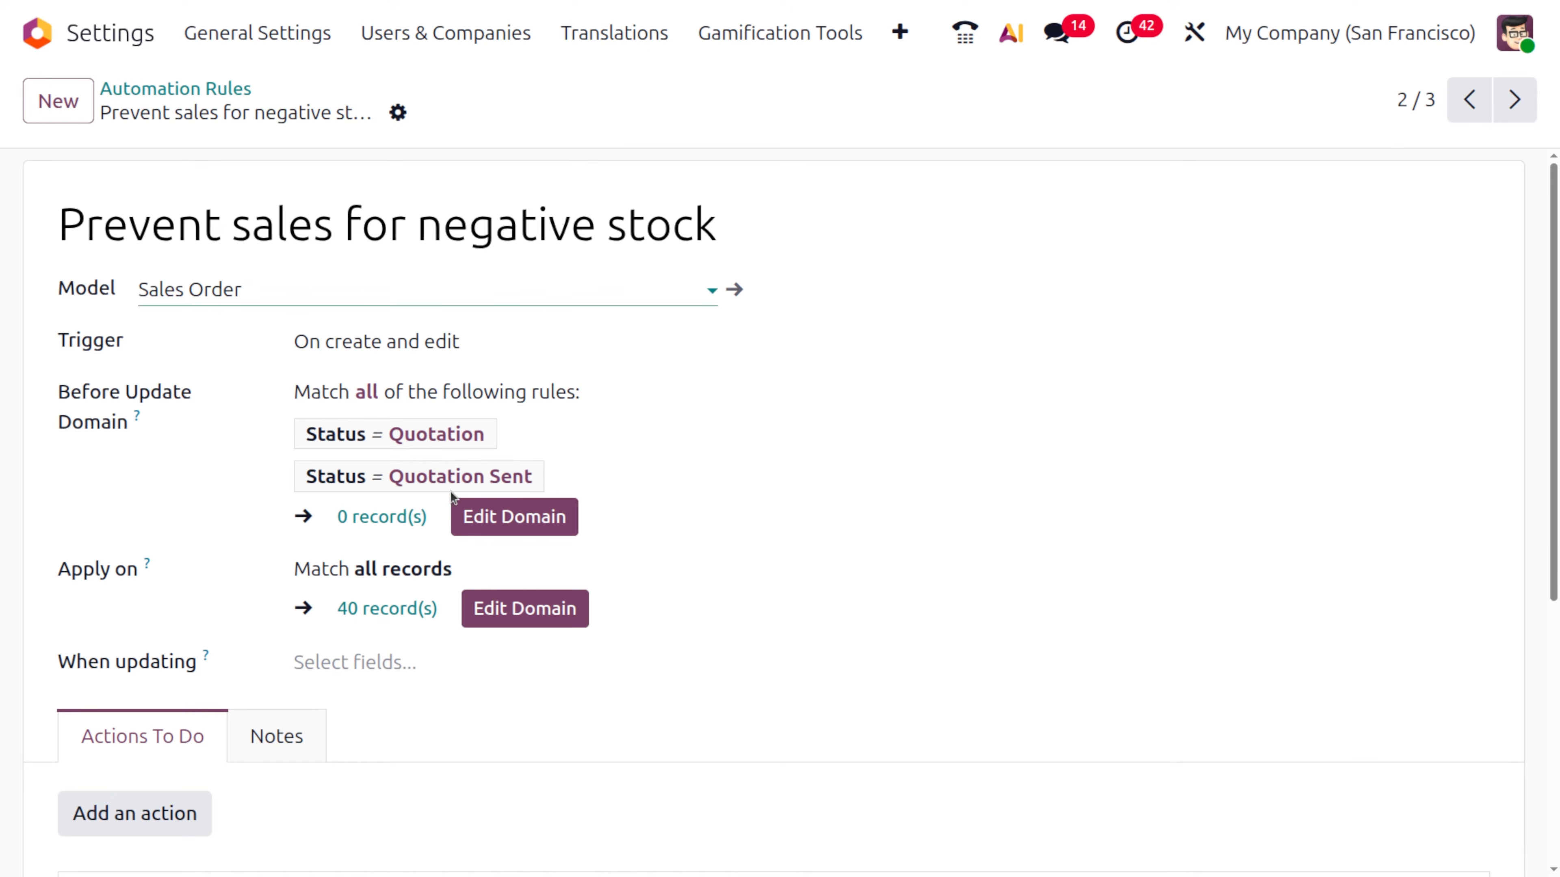
scroll(155, 679, down, 3)
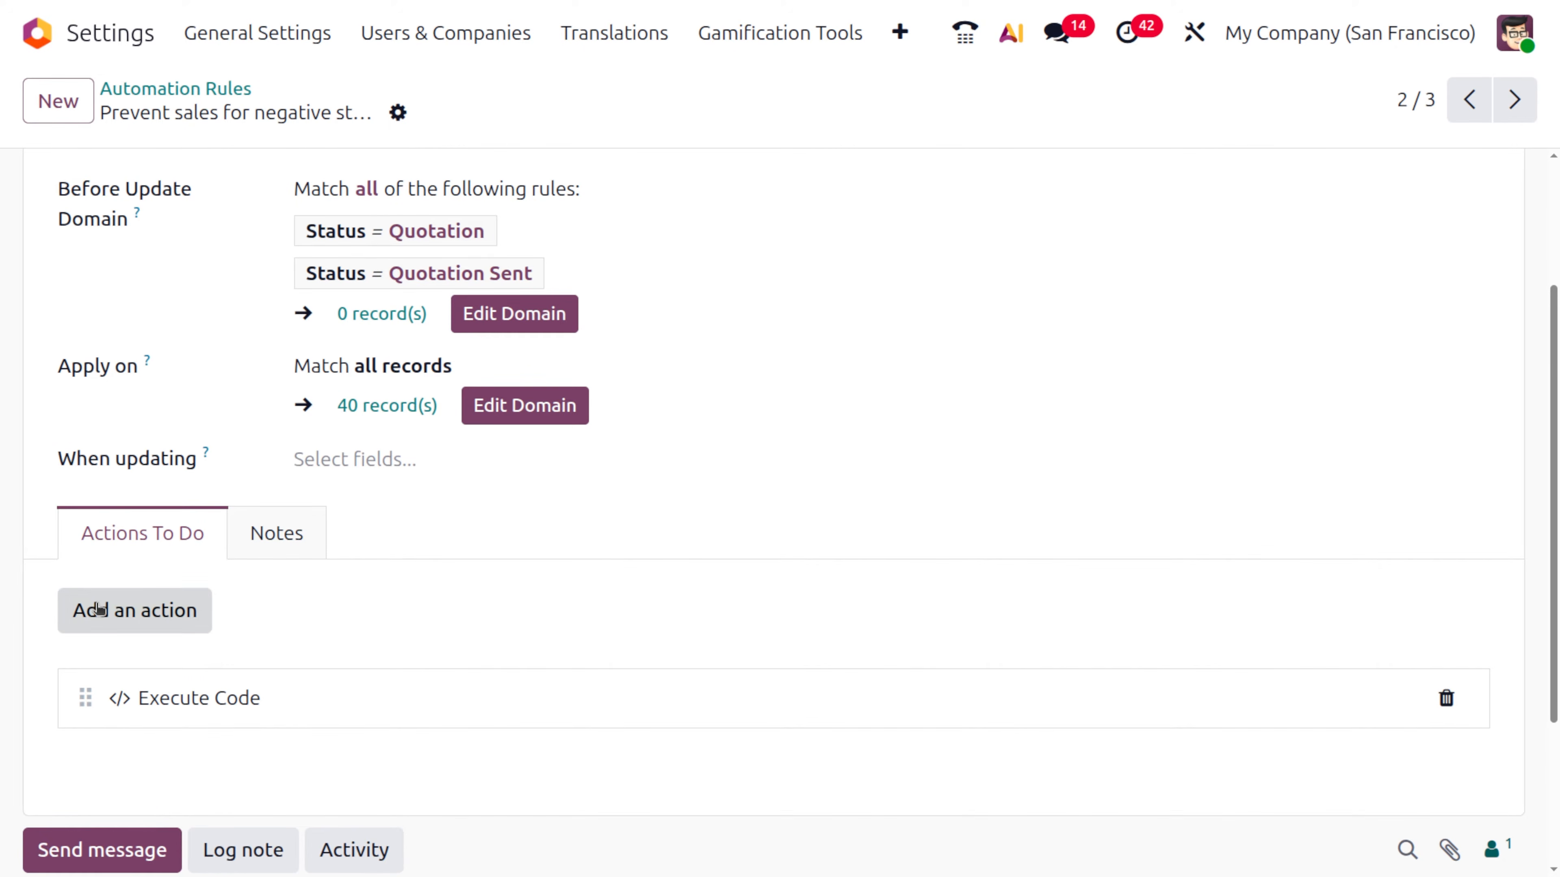
click(141, 627)
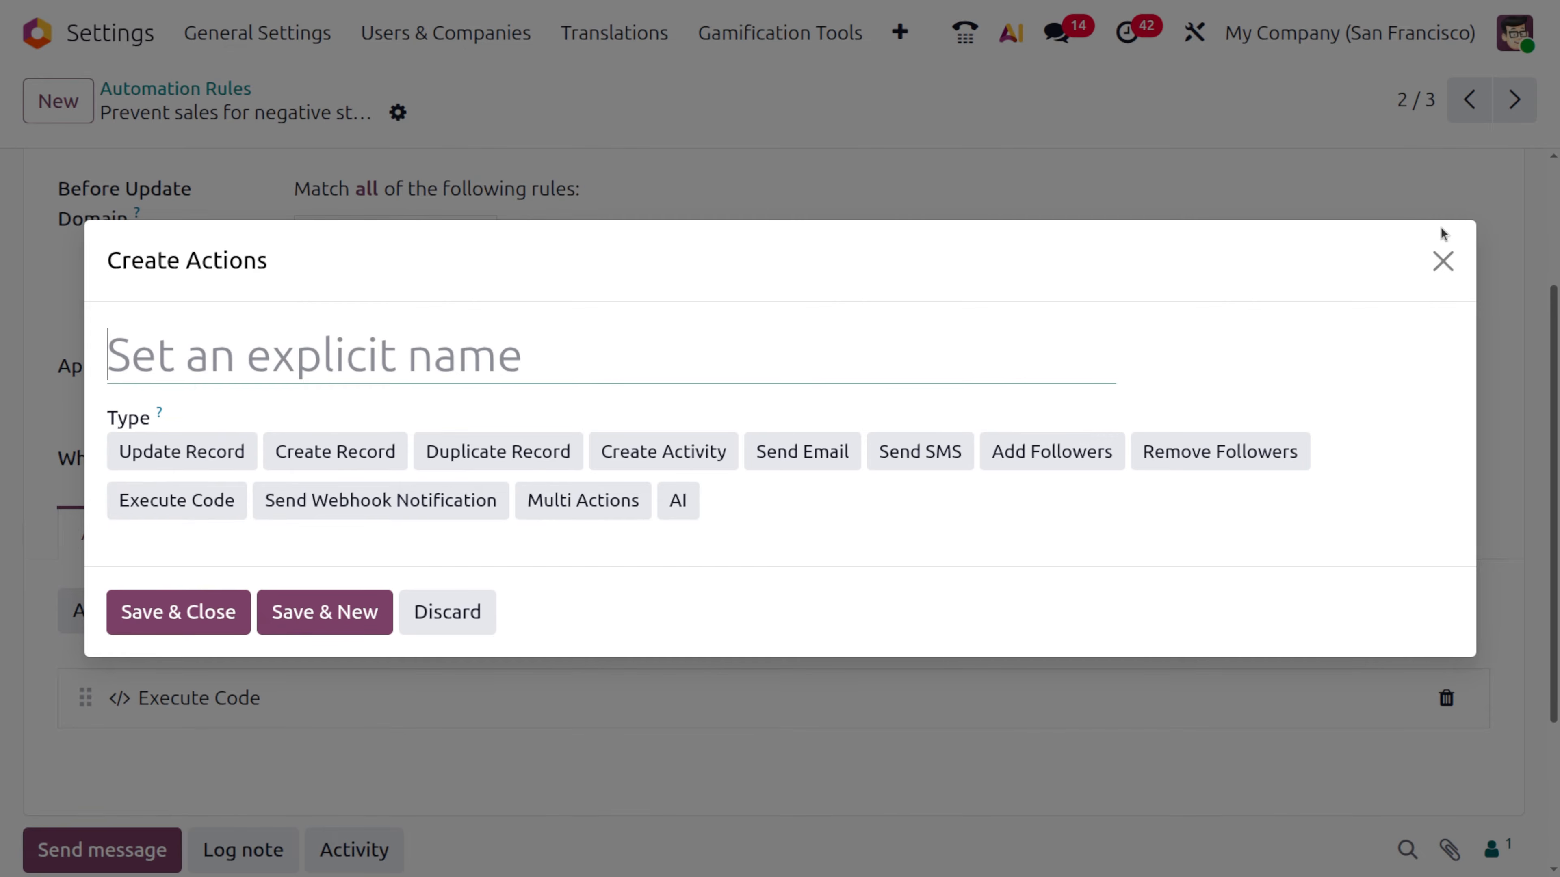
click(1442, 262)
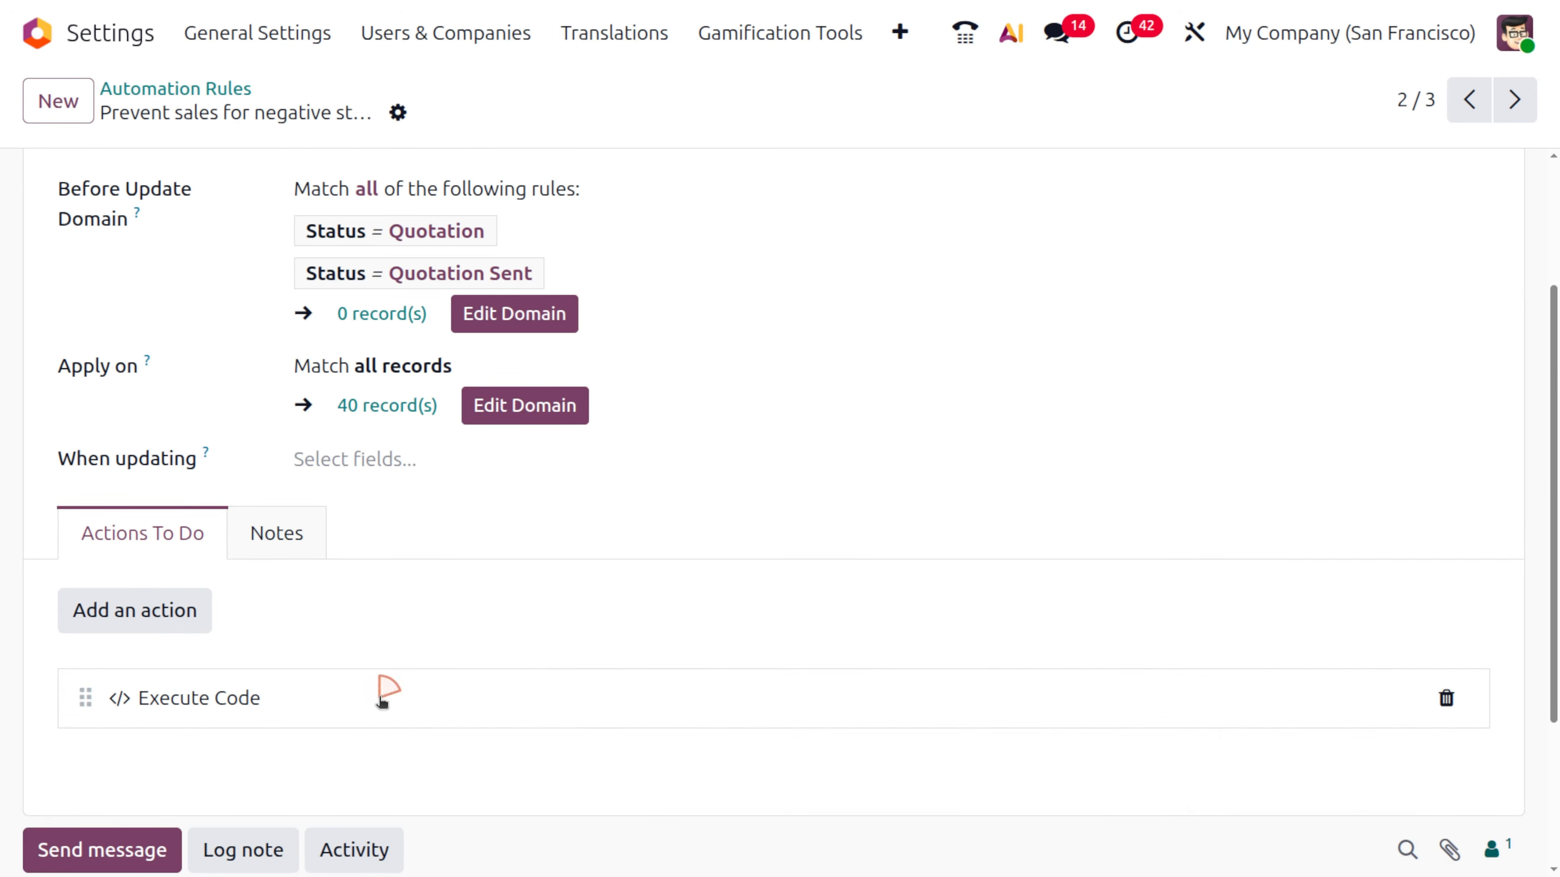
click(379, 697)
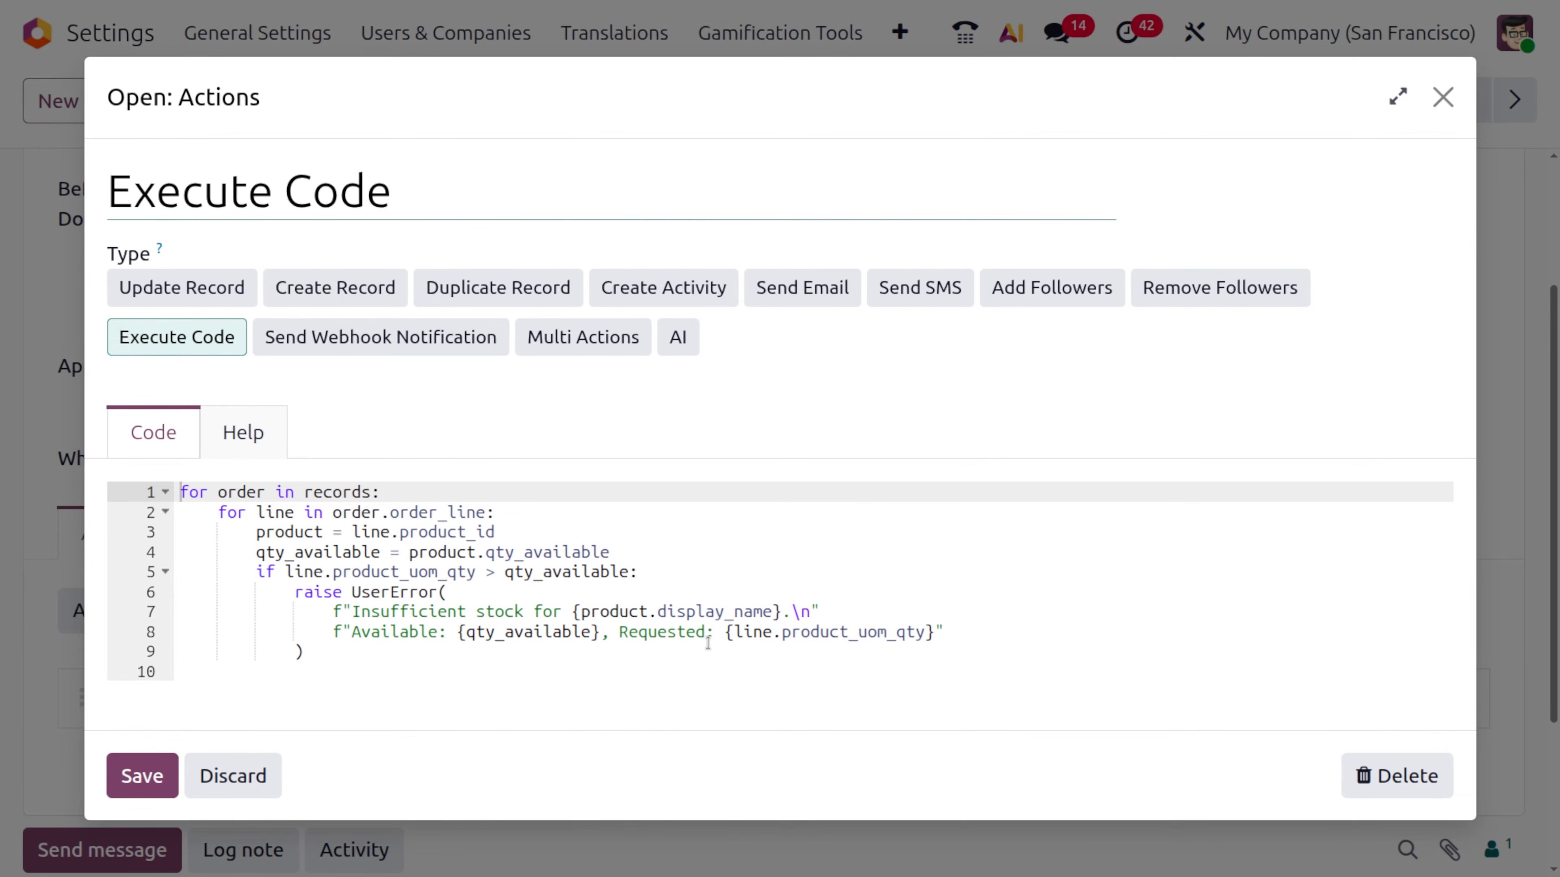
click(150, 776)
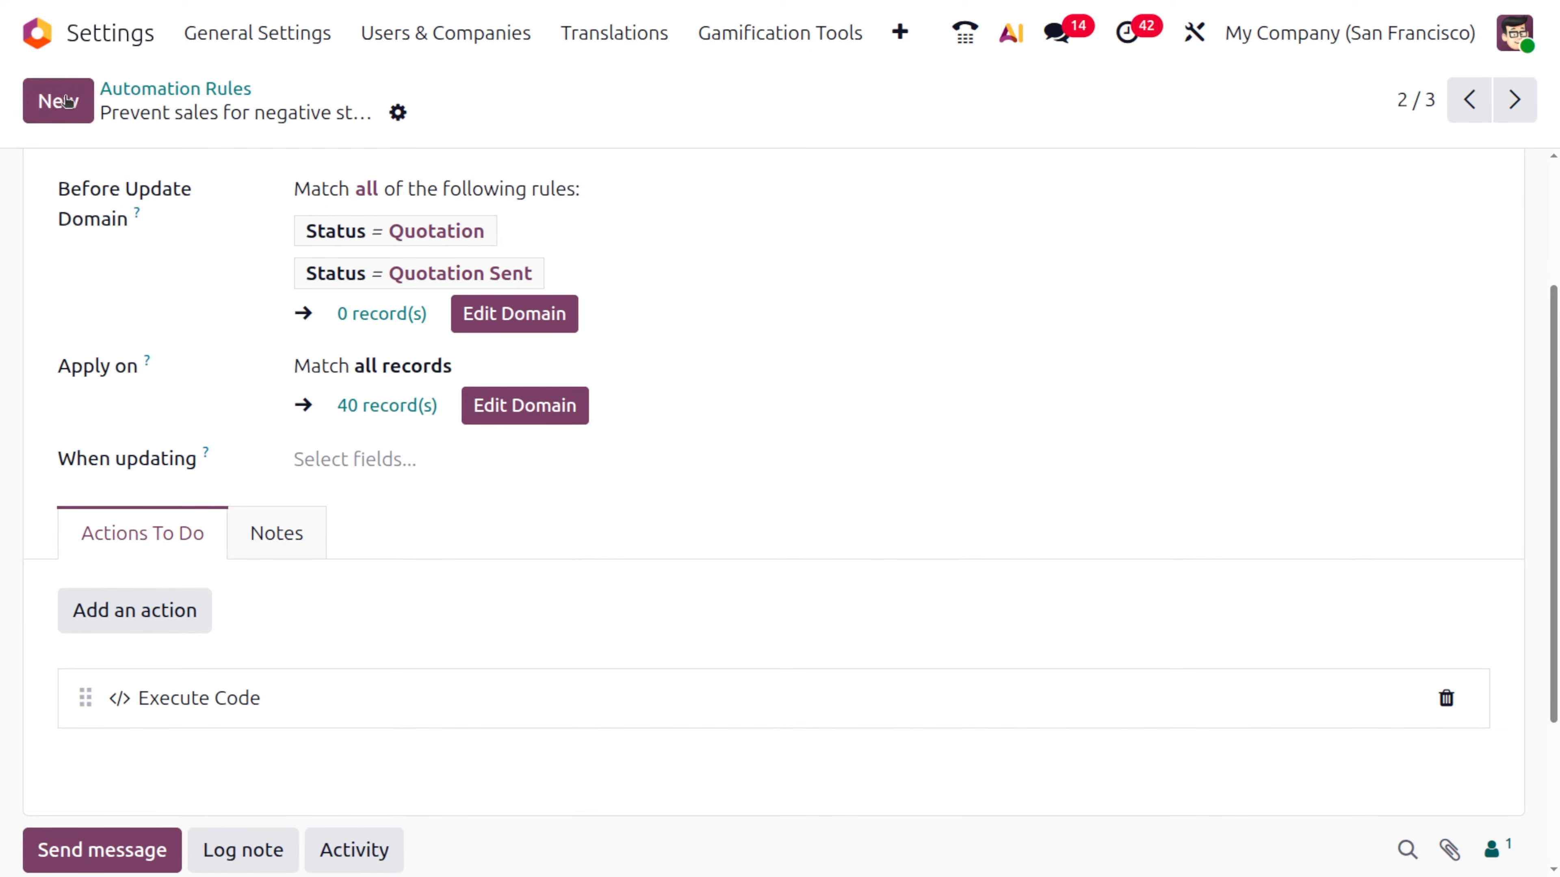
Switch to the Sales app and open the Bottle product to check its quantity on hand
click(37, 32)
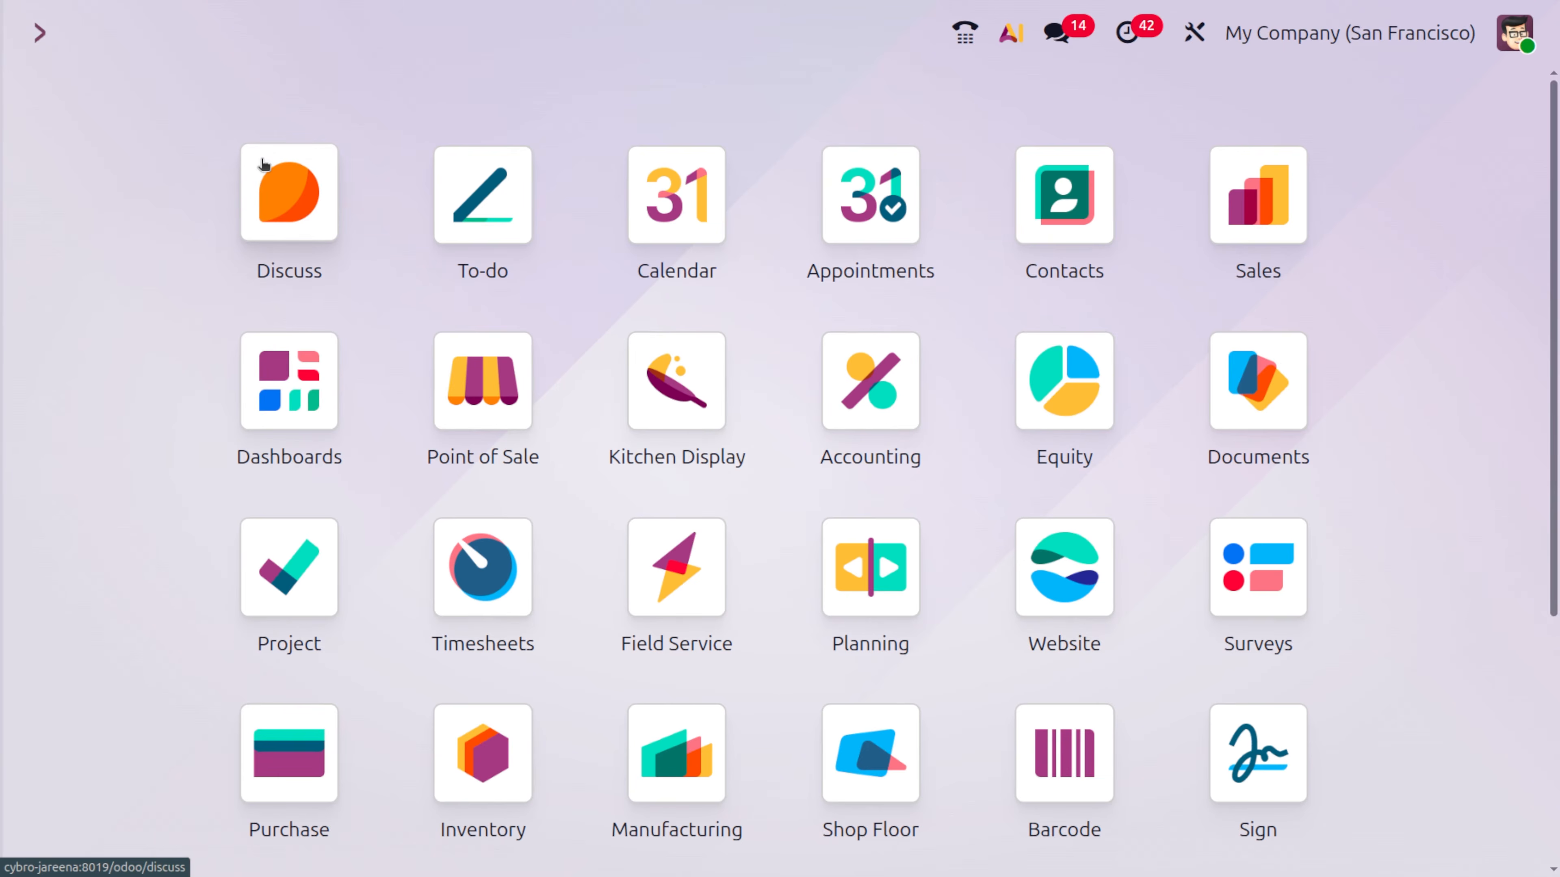
text(sa)
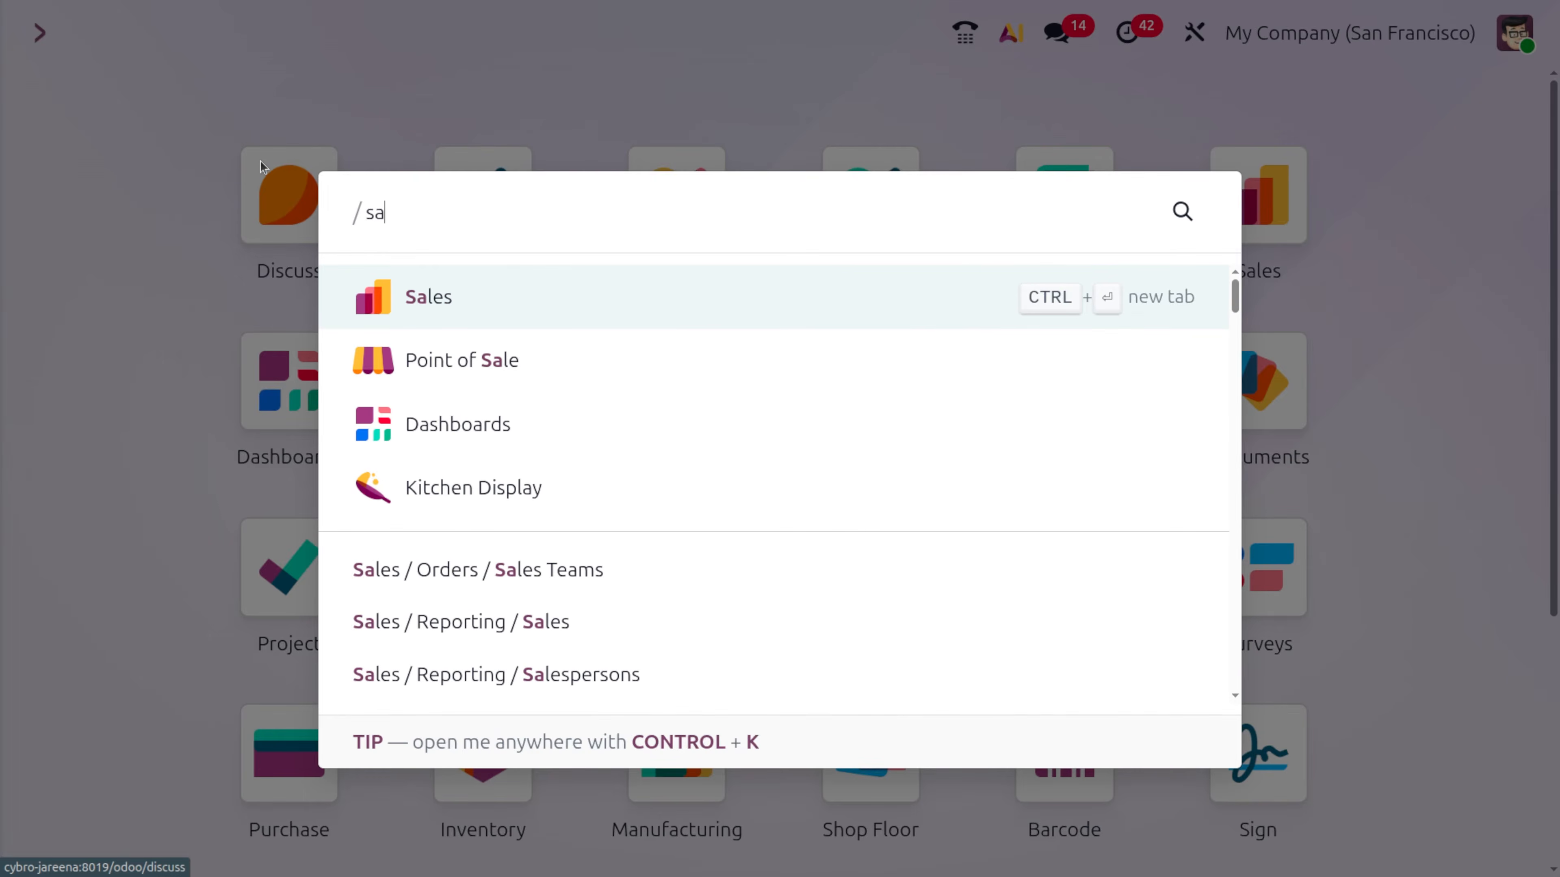
key(Return)
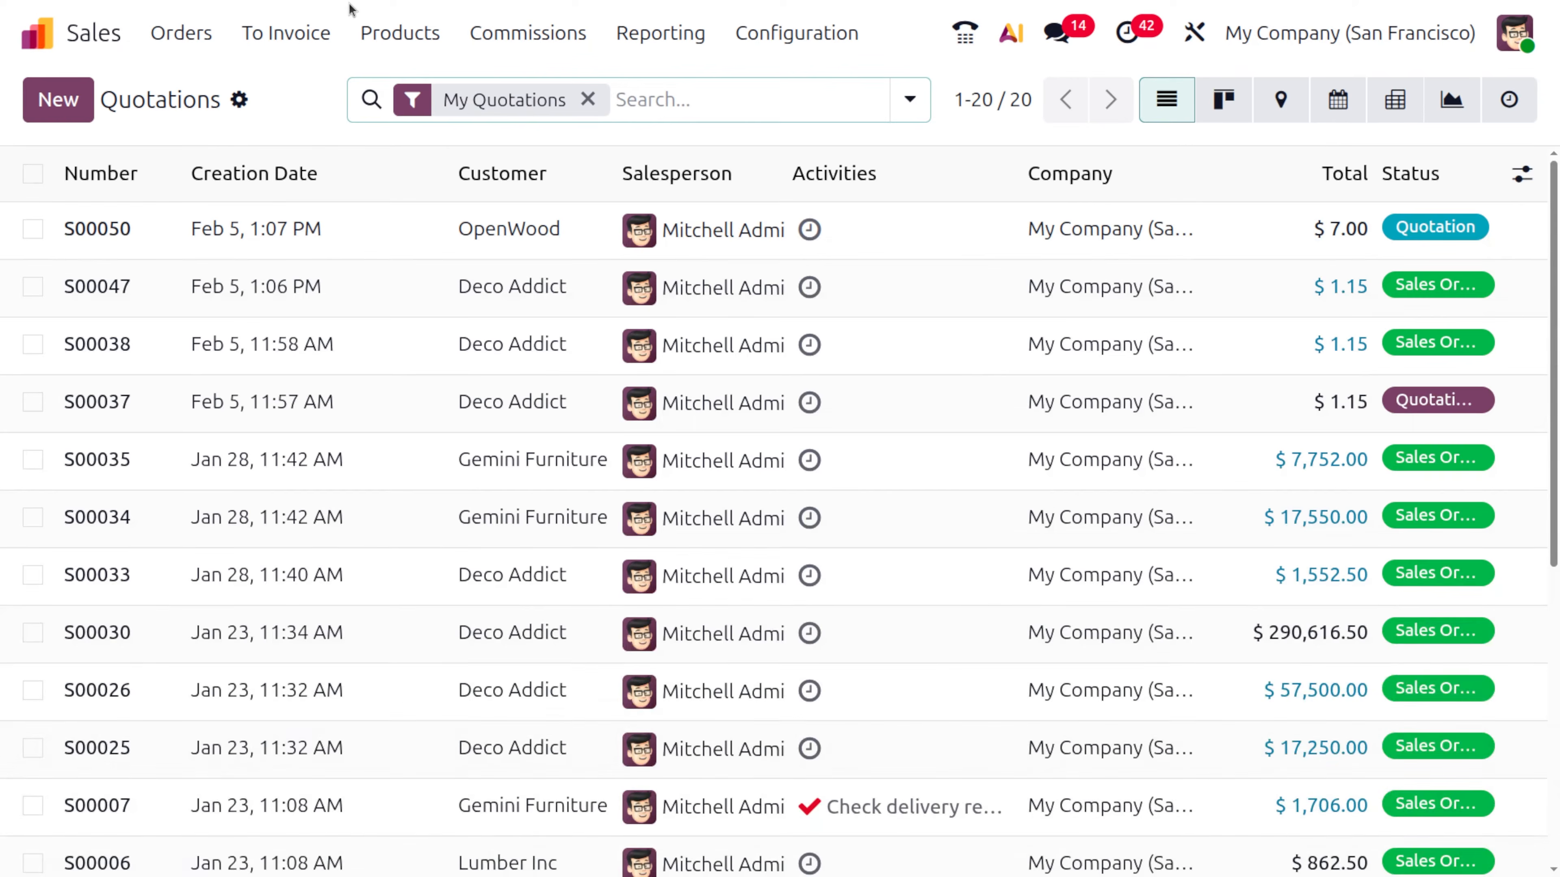
click(393, 25)
click(392, 77)
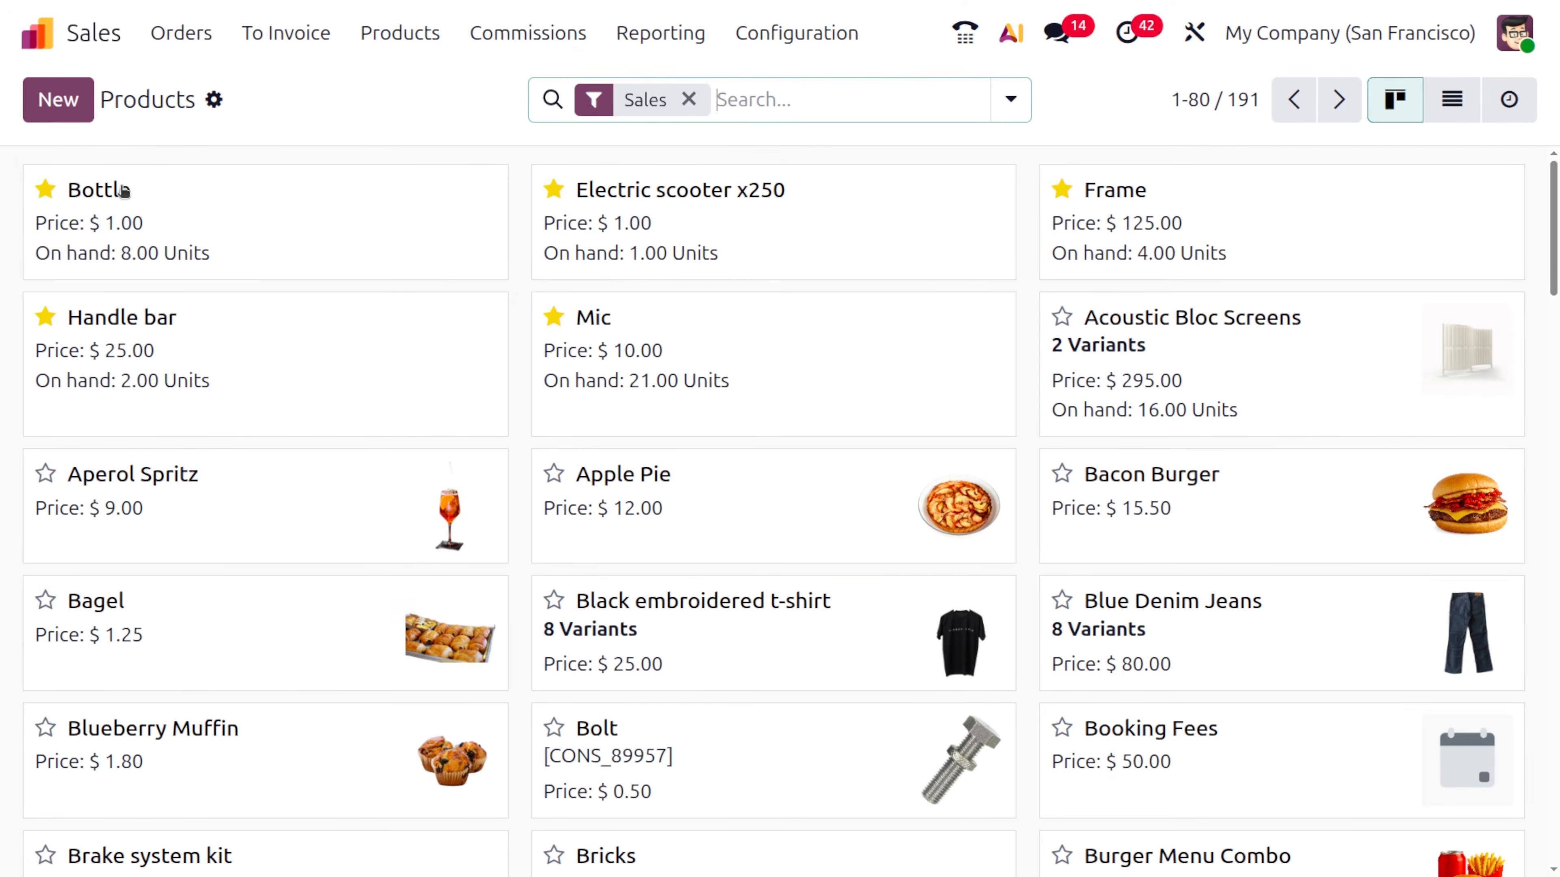
click(131, 229)
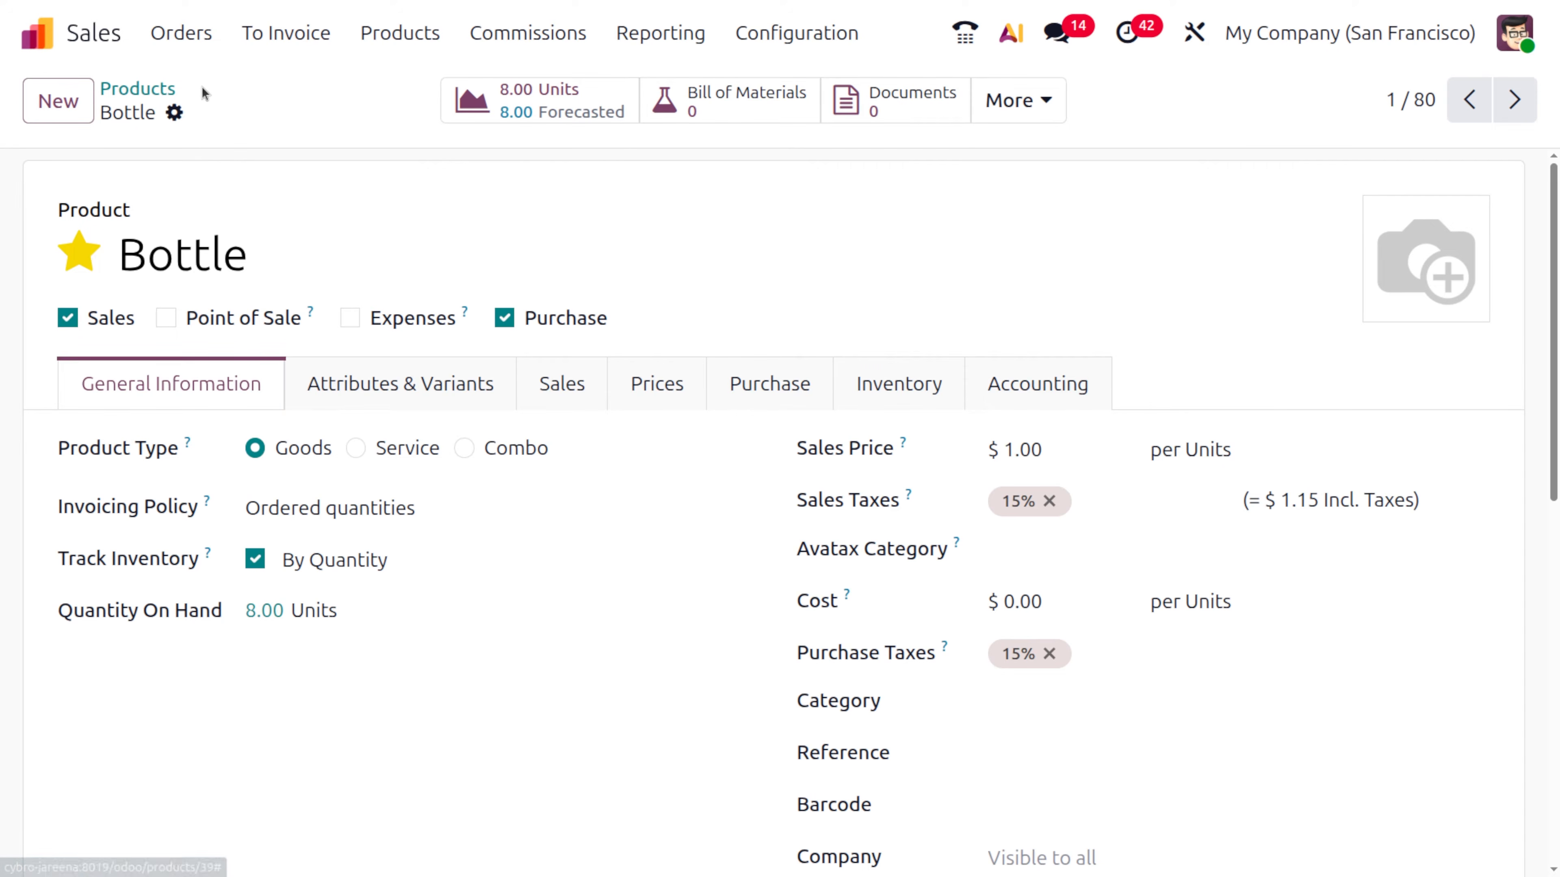
Create a quotation for Deco Addict with one unit of Bottle and check the product's stock availability
click(183, 36)
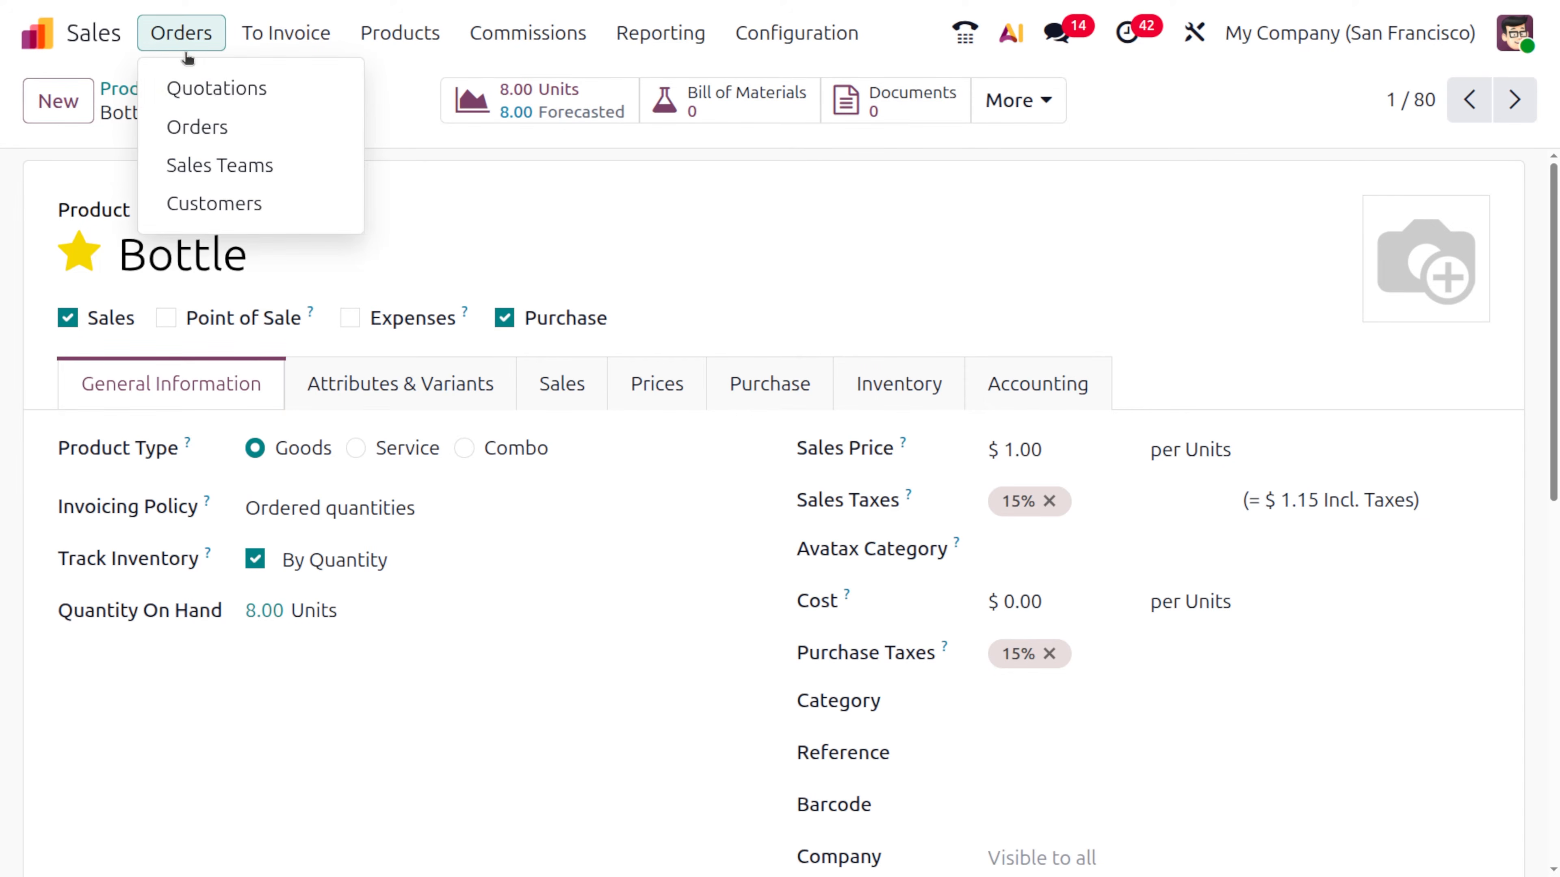
click(209, 87)
click(53, 101)
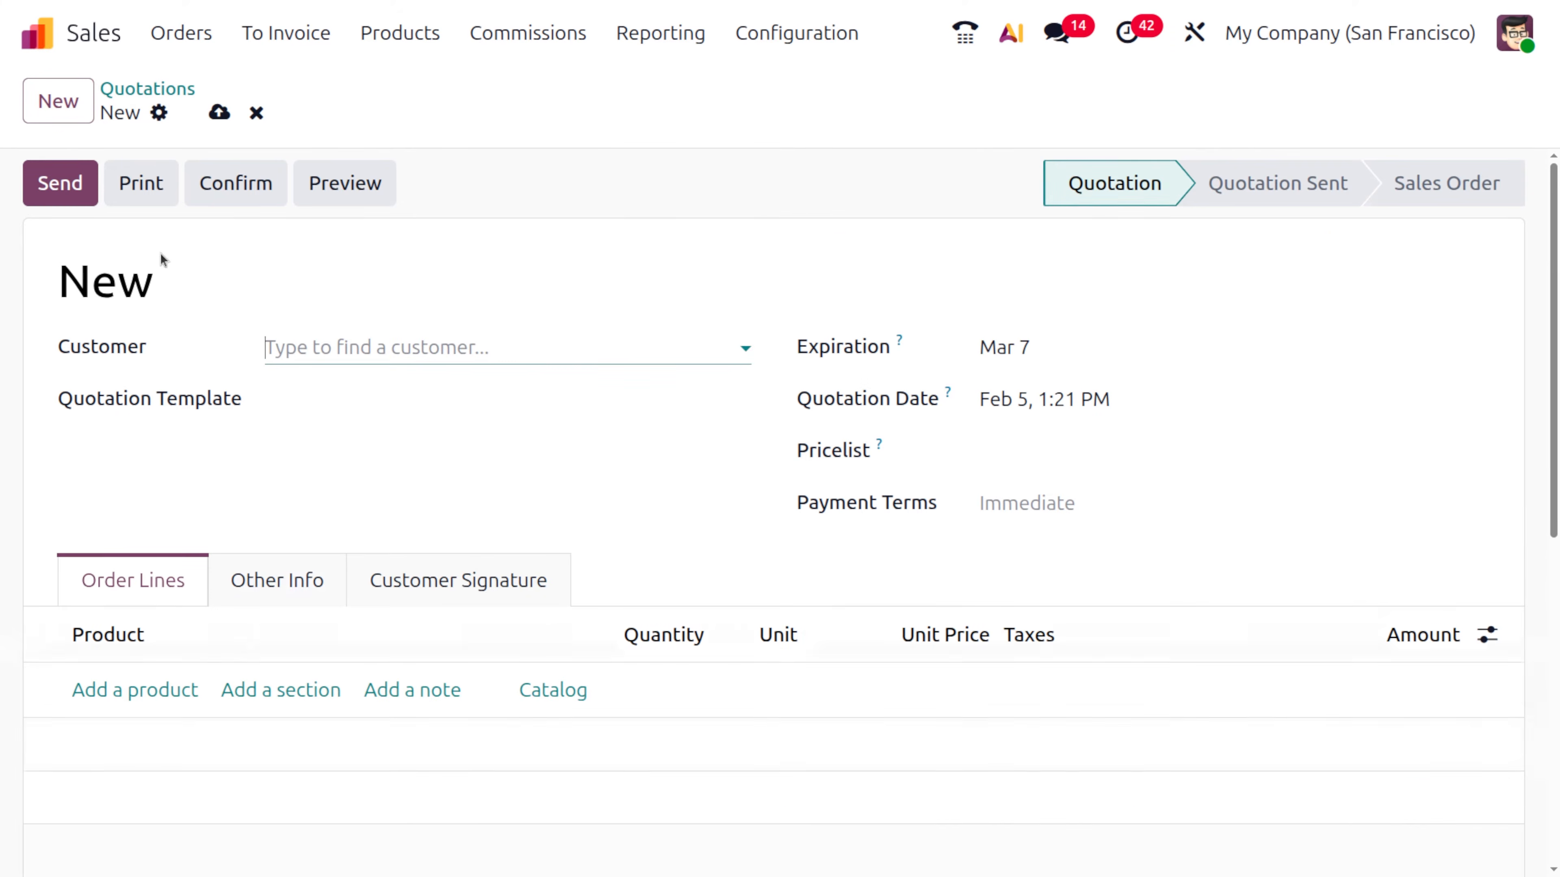
click(364, 338)
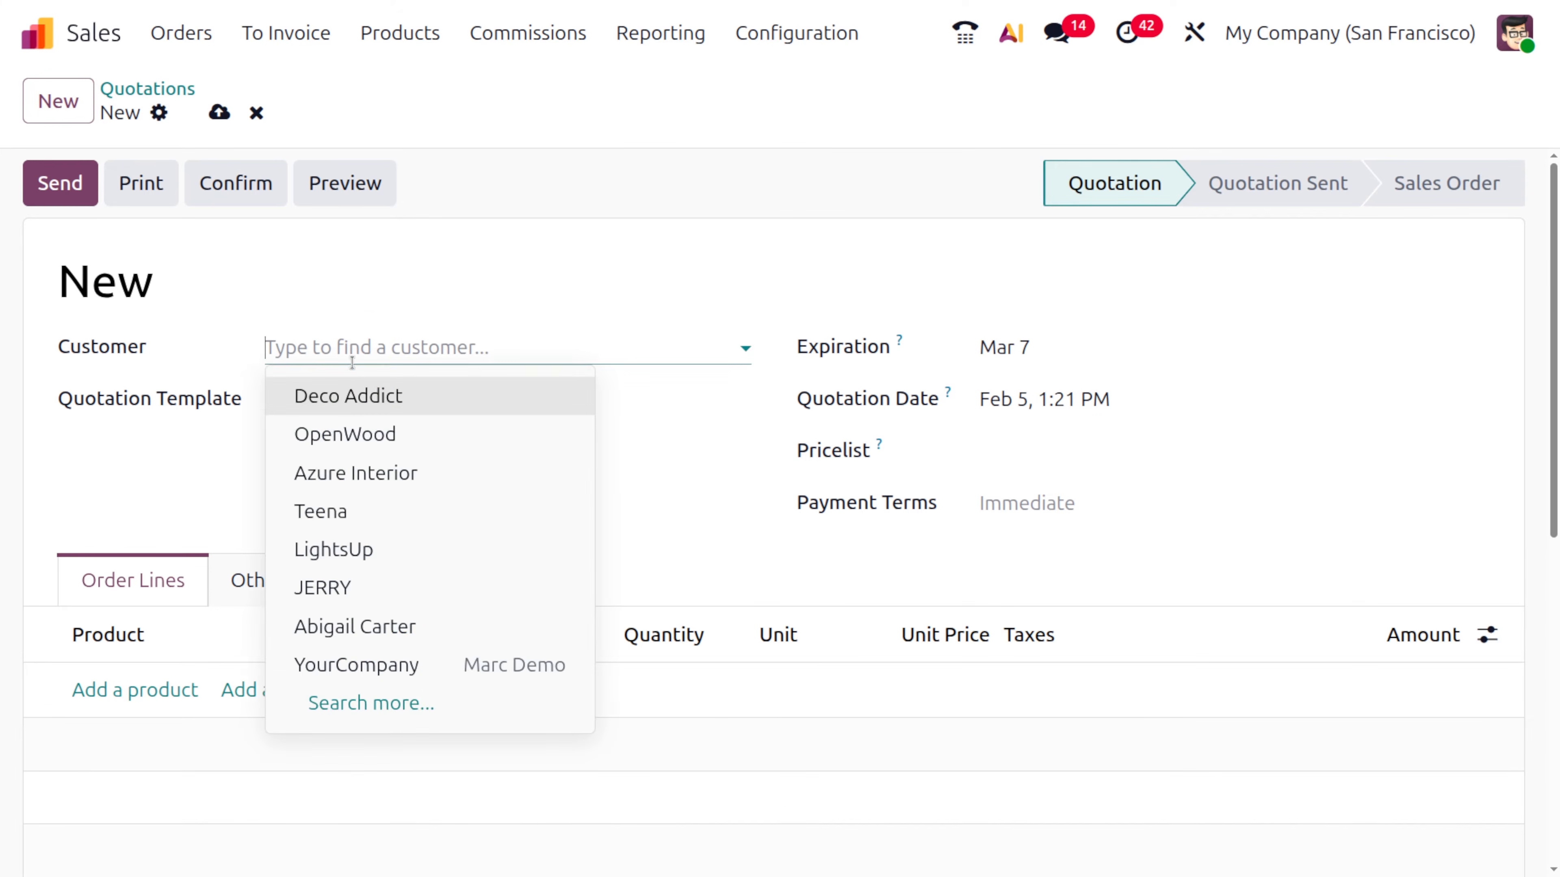
click(359, 393)
click(133, 706)
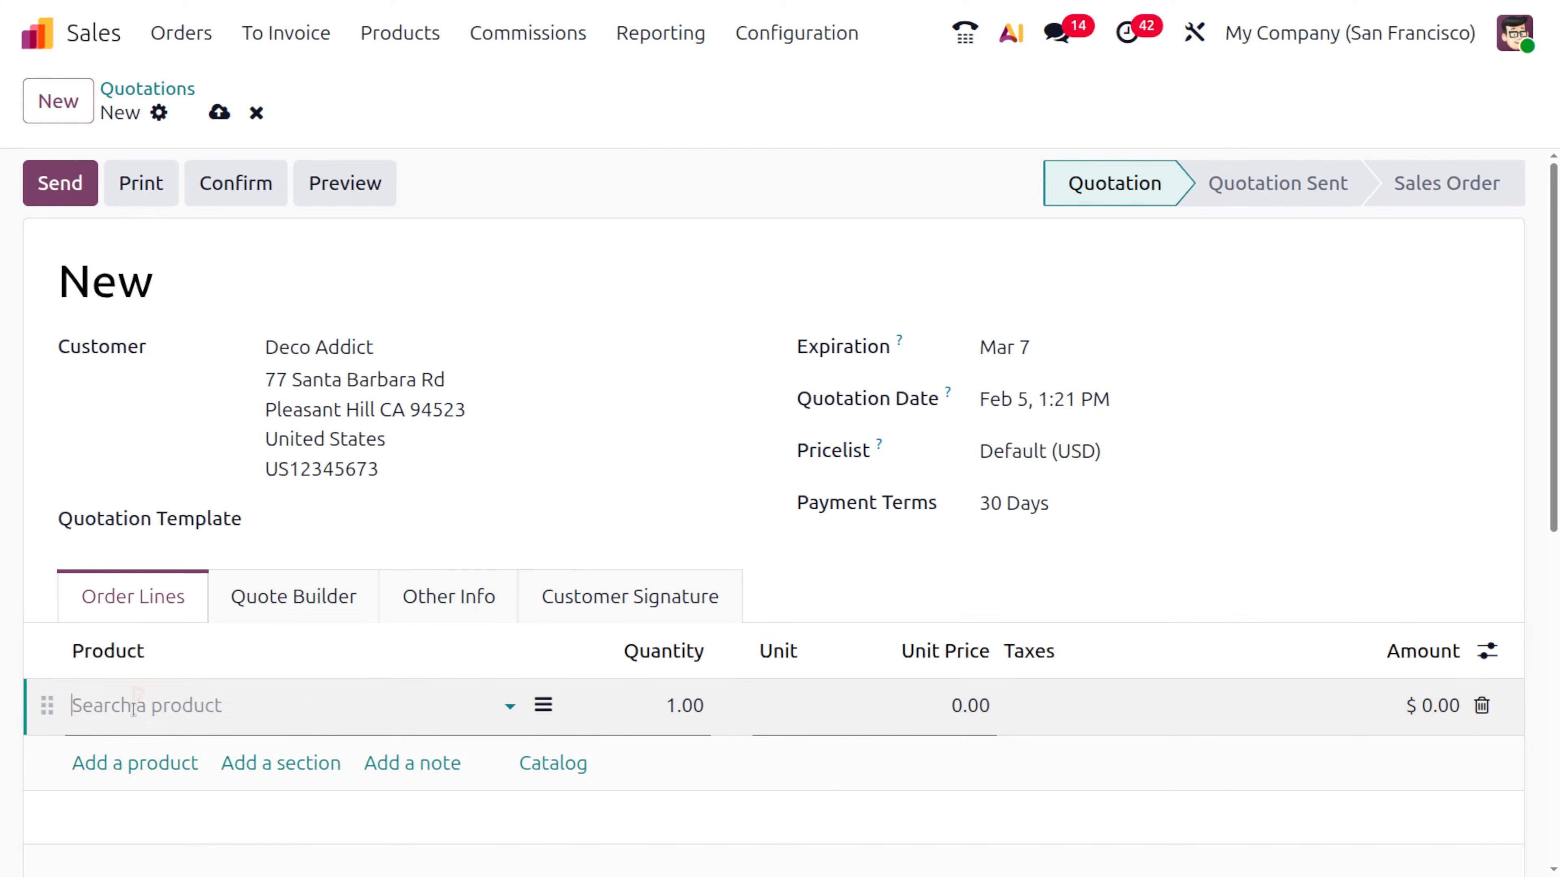
click(197, 344)
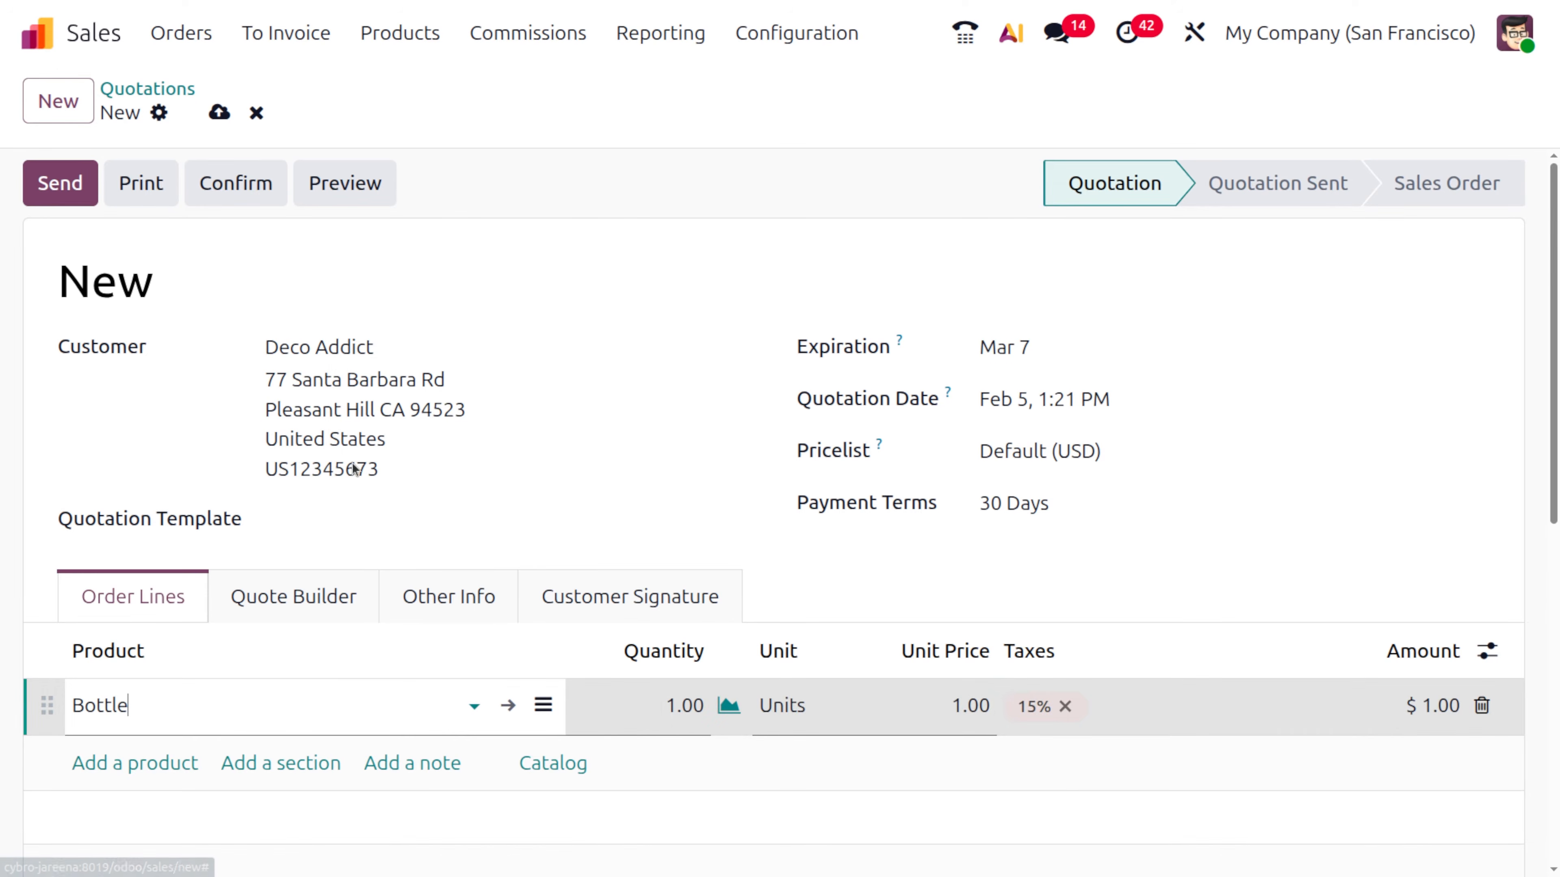
click(721, 711)
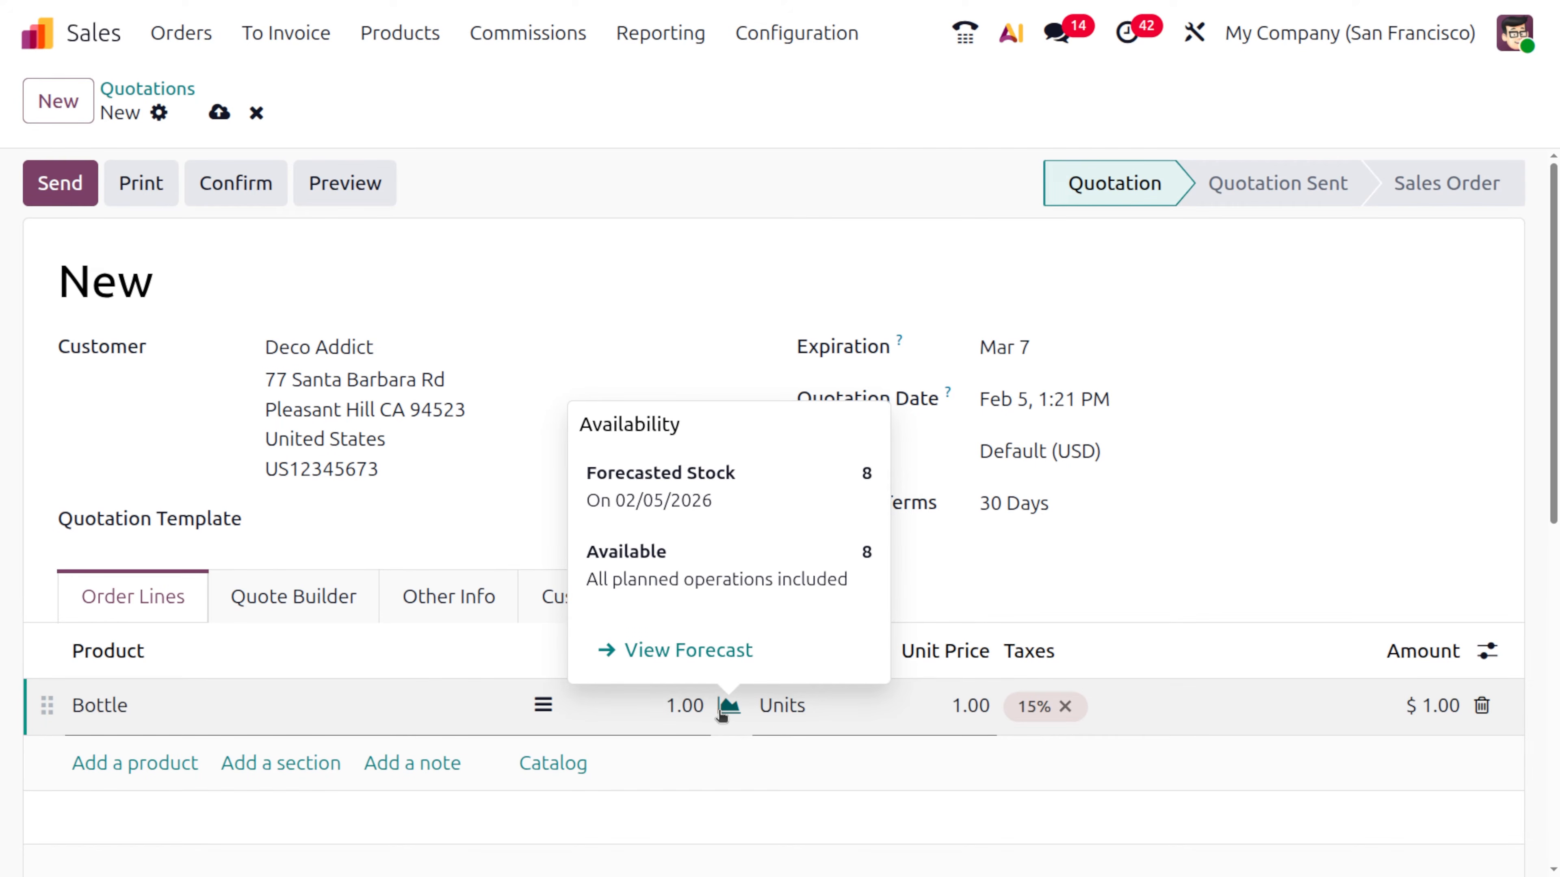
Confirm the Deco Addict quotation and validate its delivery order, returning to the sales order
click(217, 182)
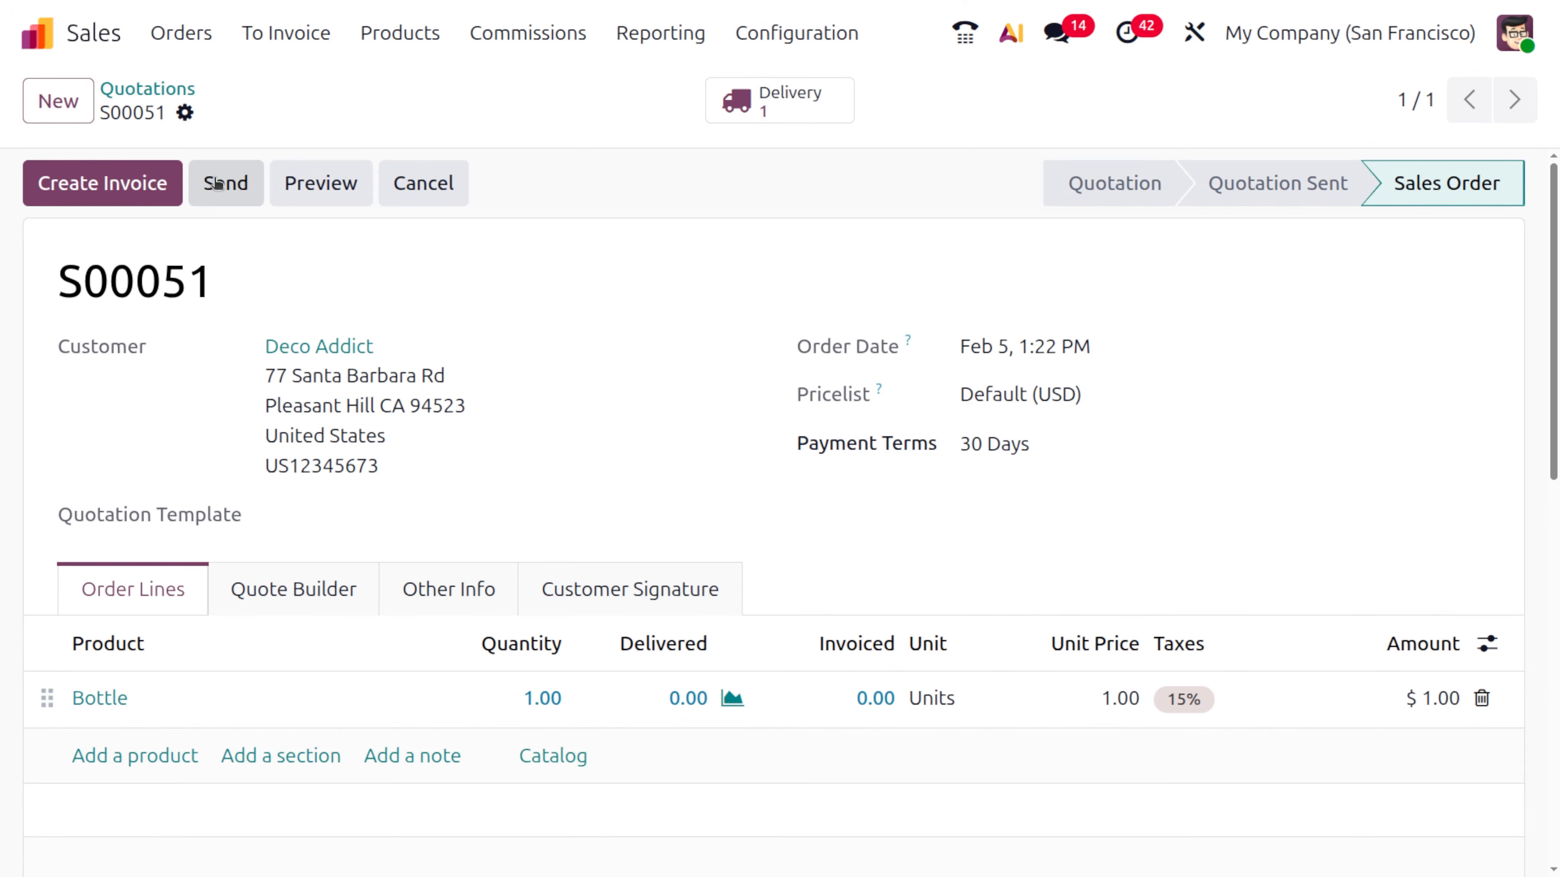
click(780, 105)
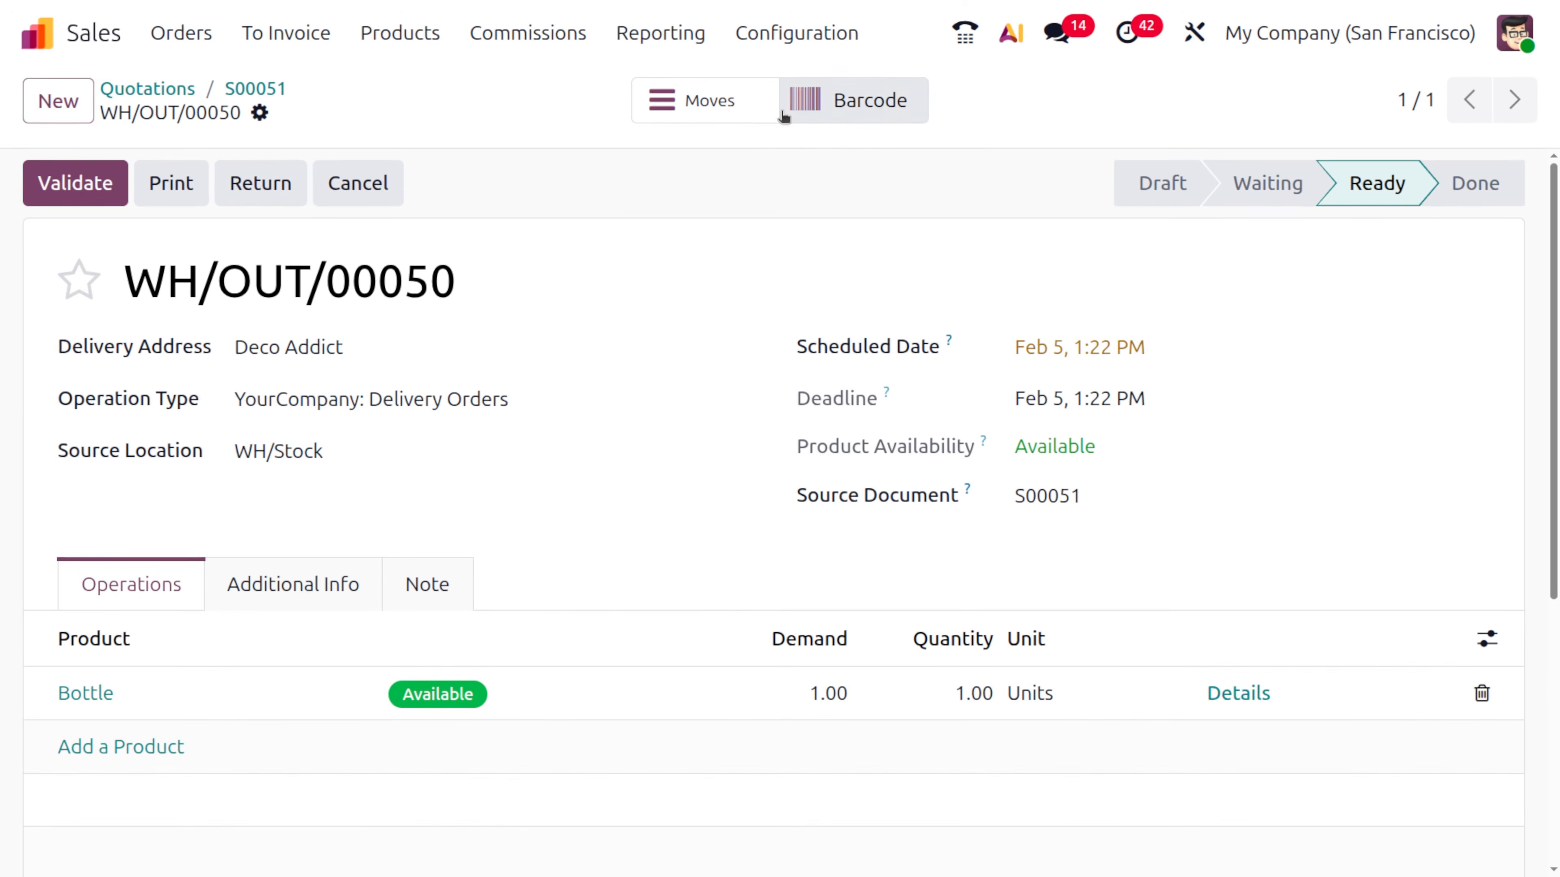
click(92, 182)
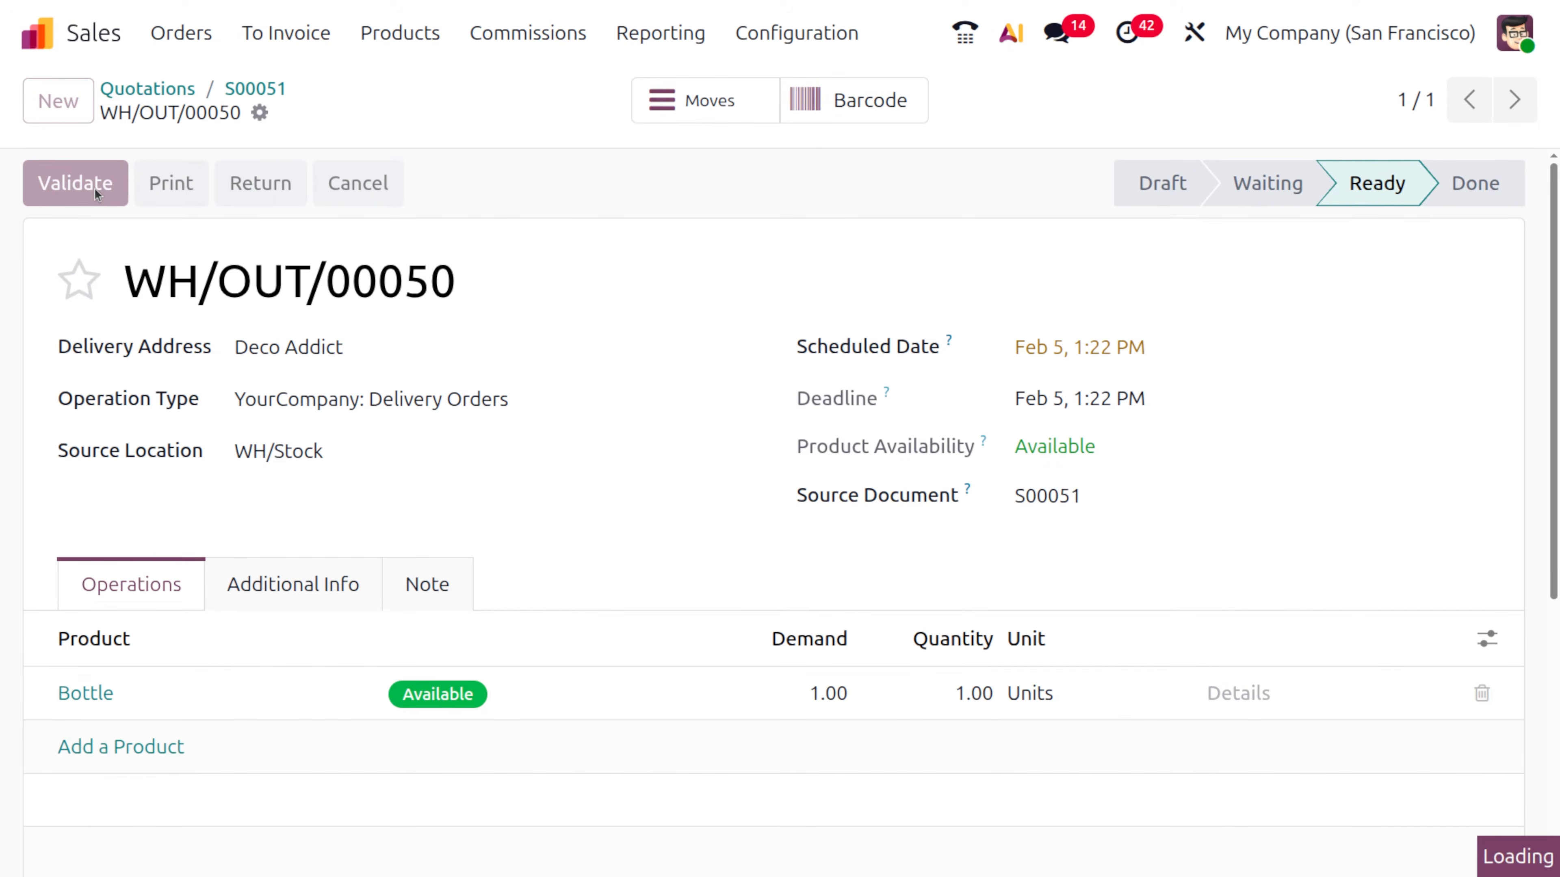
click(256, 94)
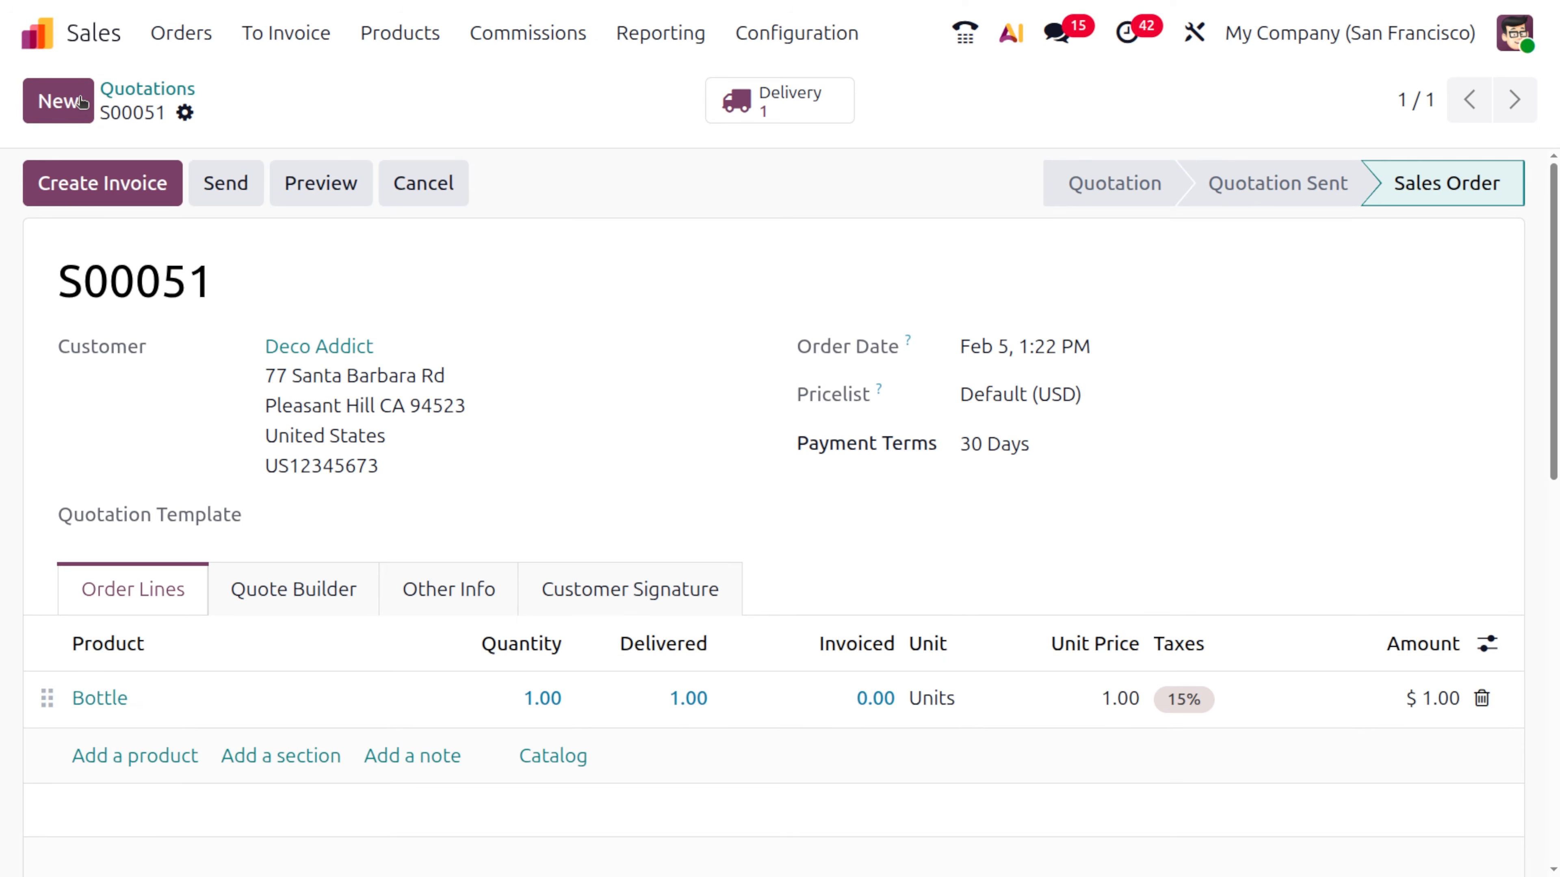
Start another quotation for customer OpenWood and add Bottle as an order line
click(83, 104)
click(345, 350)
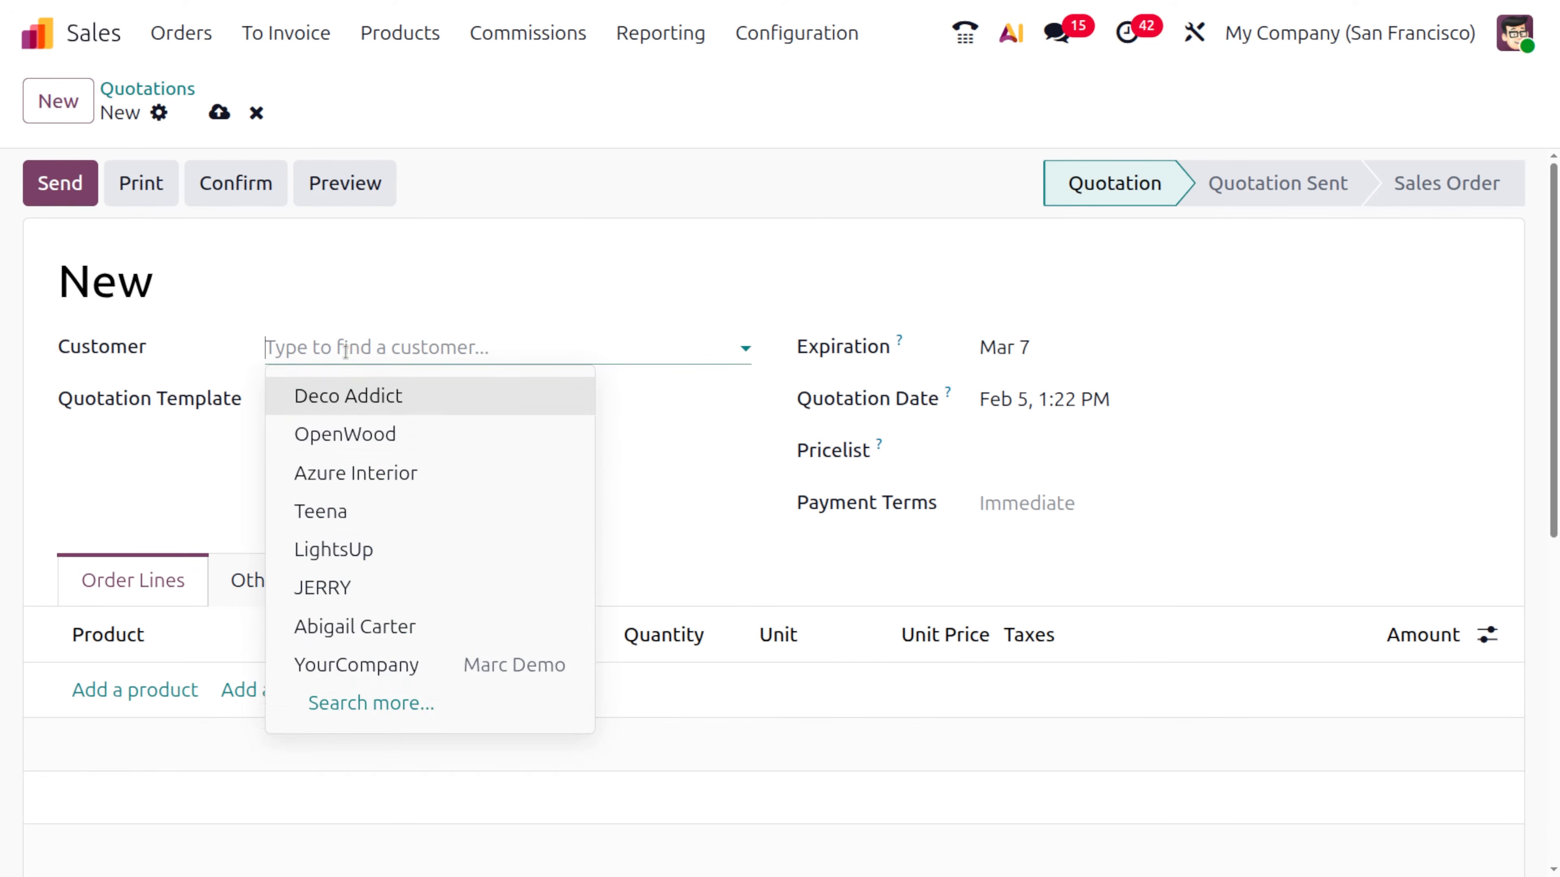
click(363, 433)
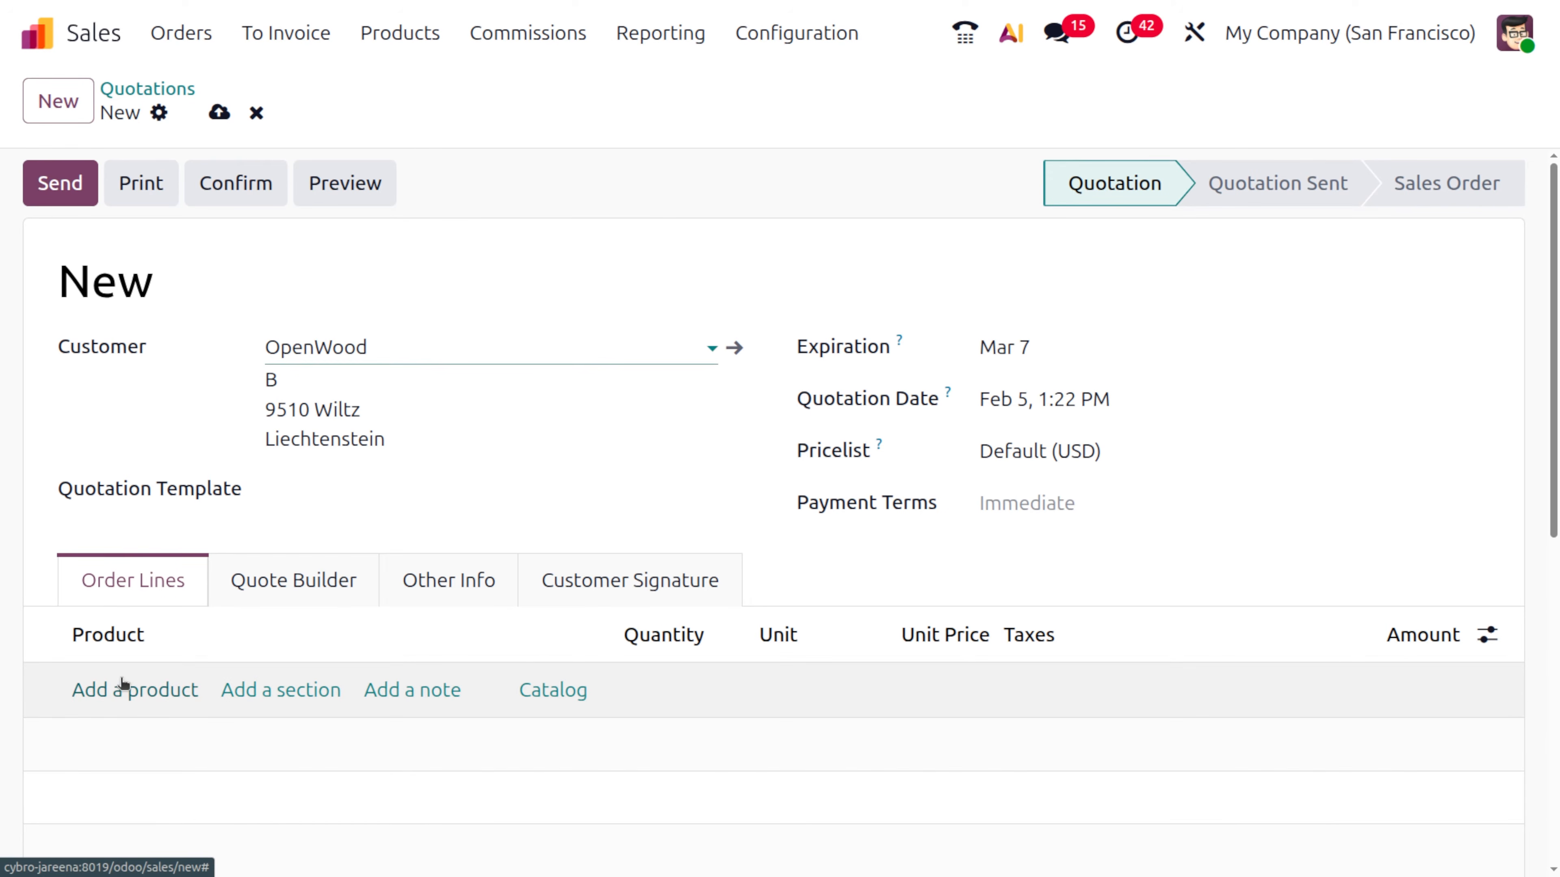
click(123, 687)
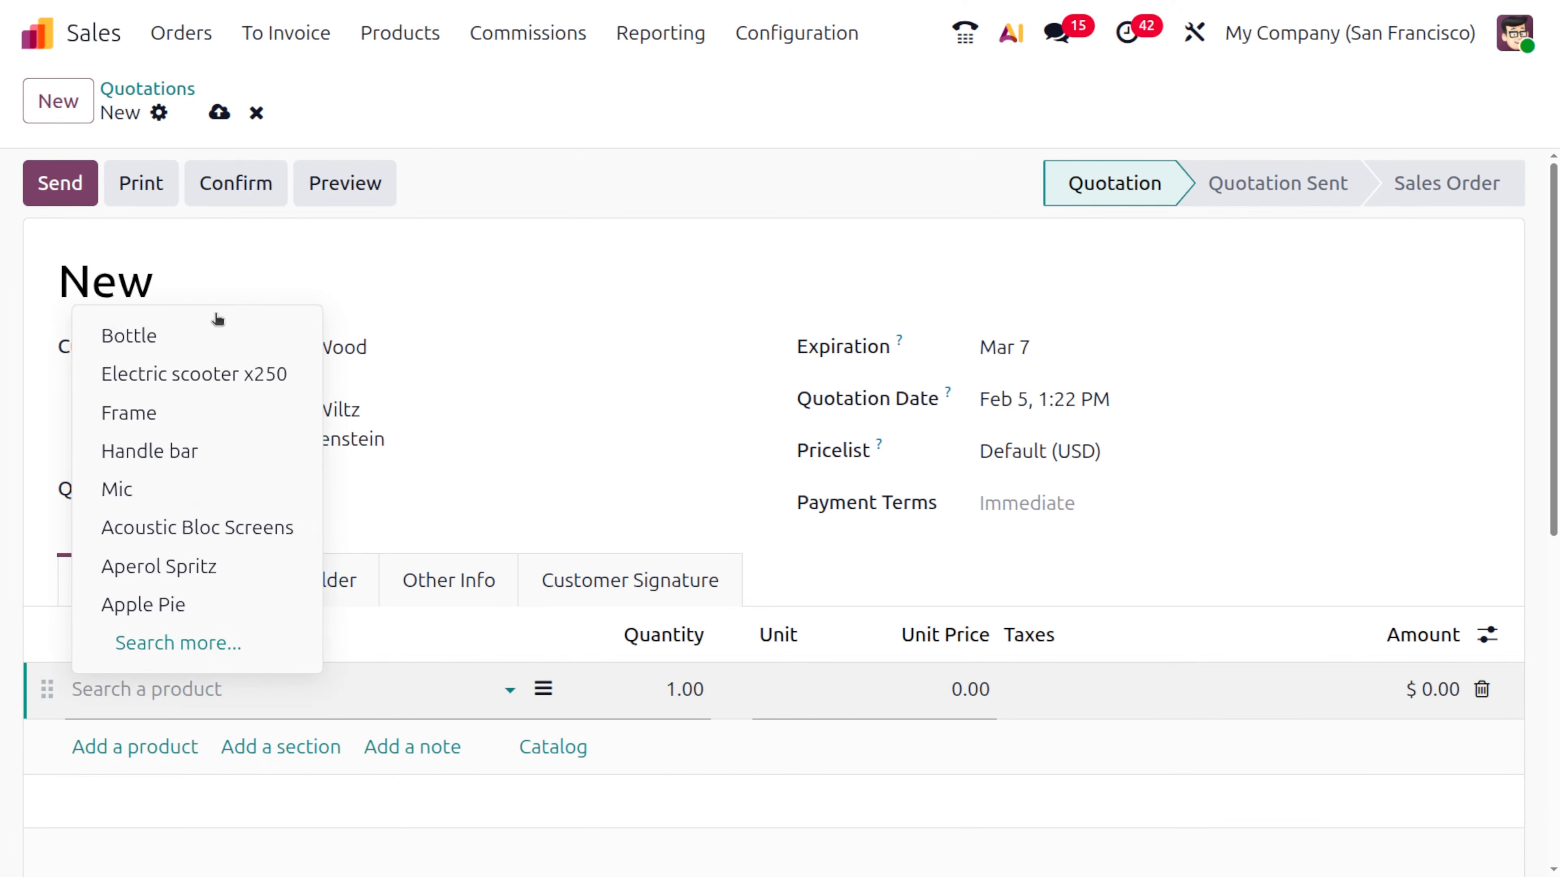
click(220, 332)
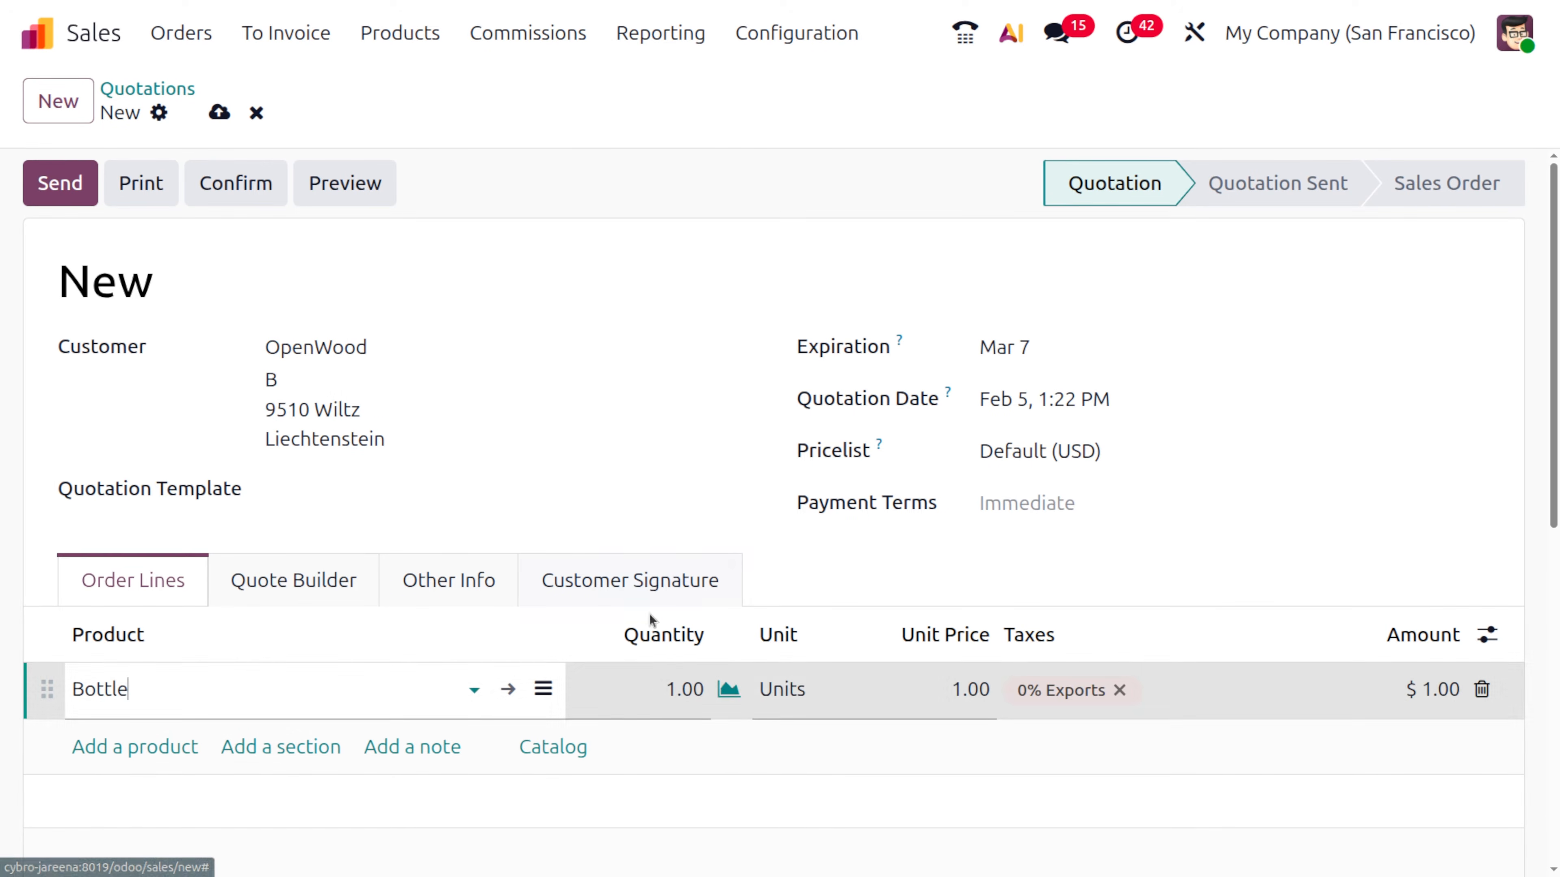
Check the availability of Bottle and set its ordered quantity to 17 units
click(727, 691)
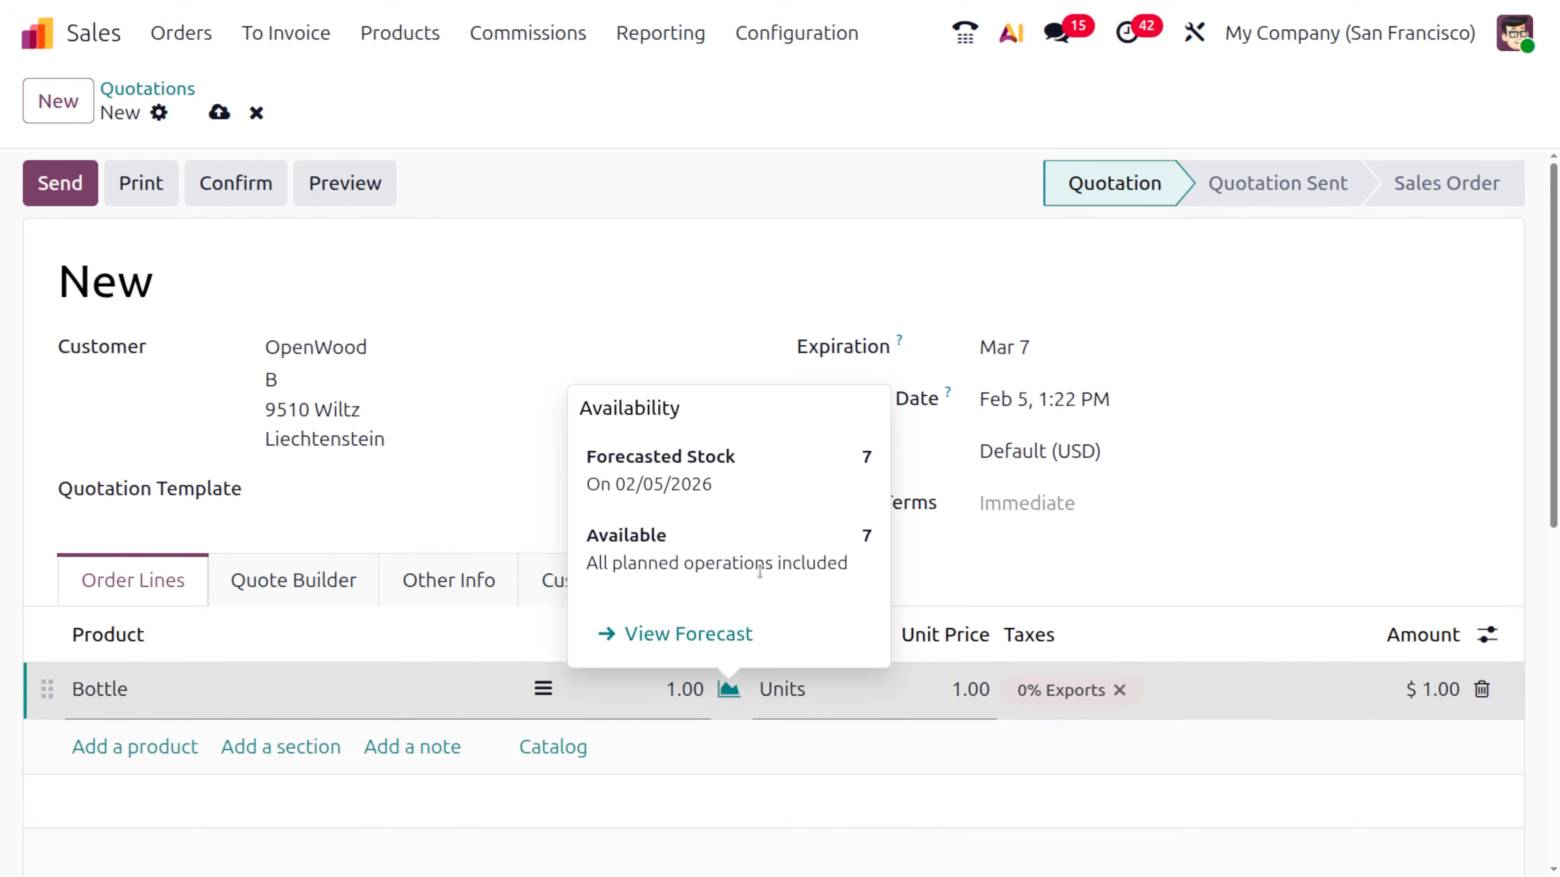
click(667, 694)
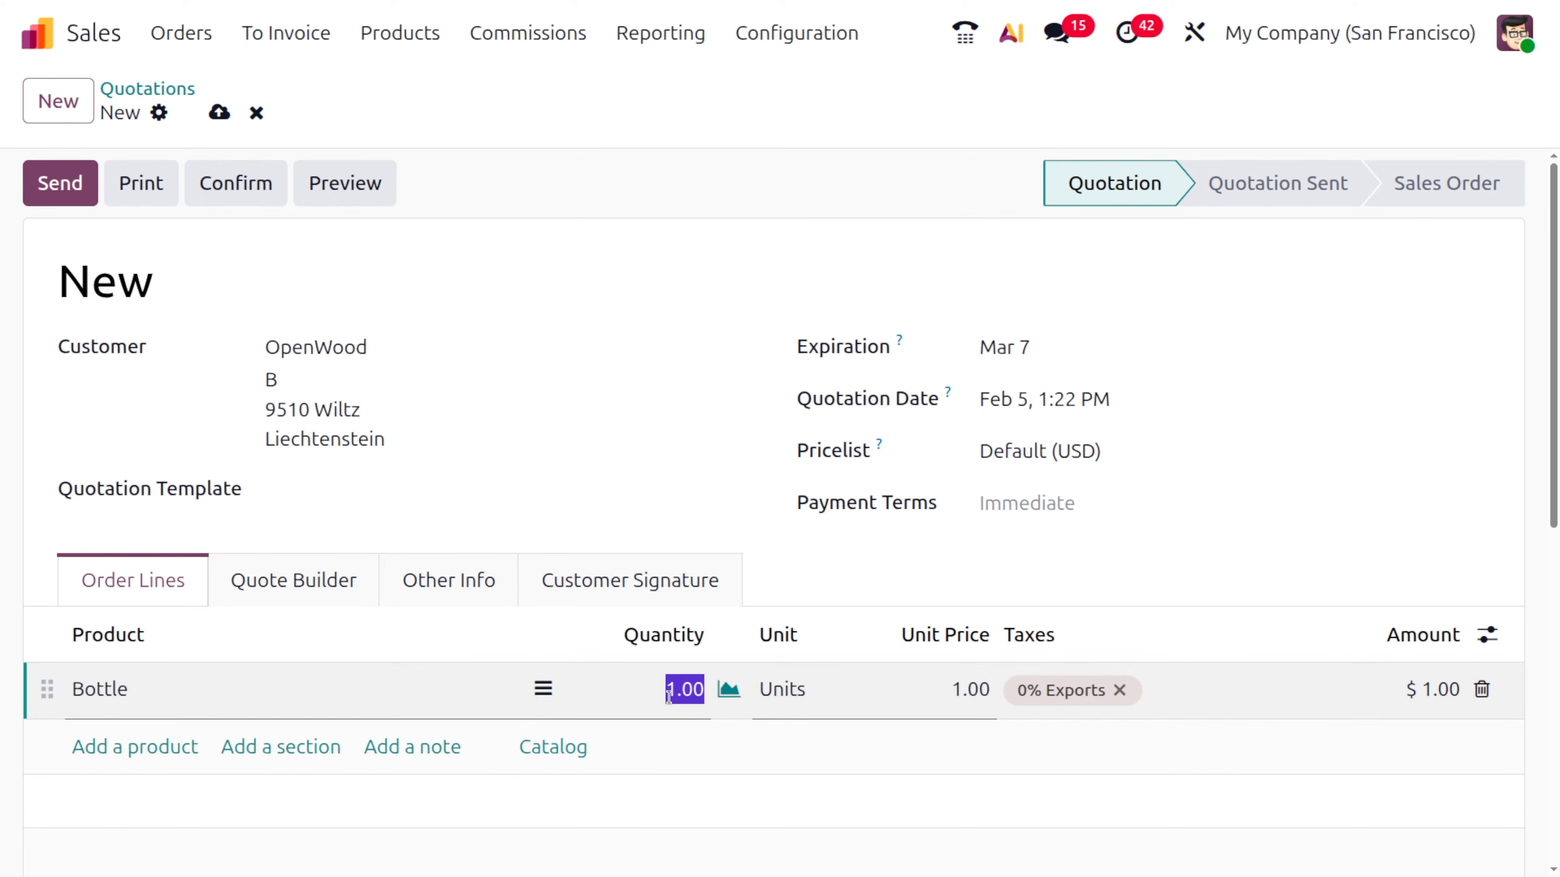
text(17)
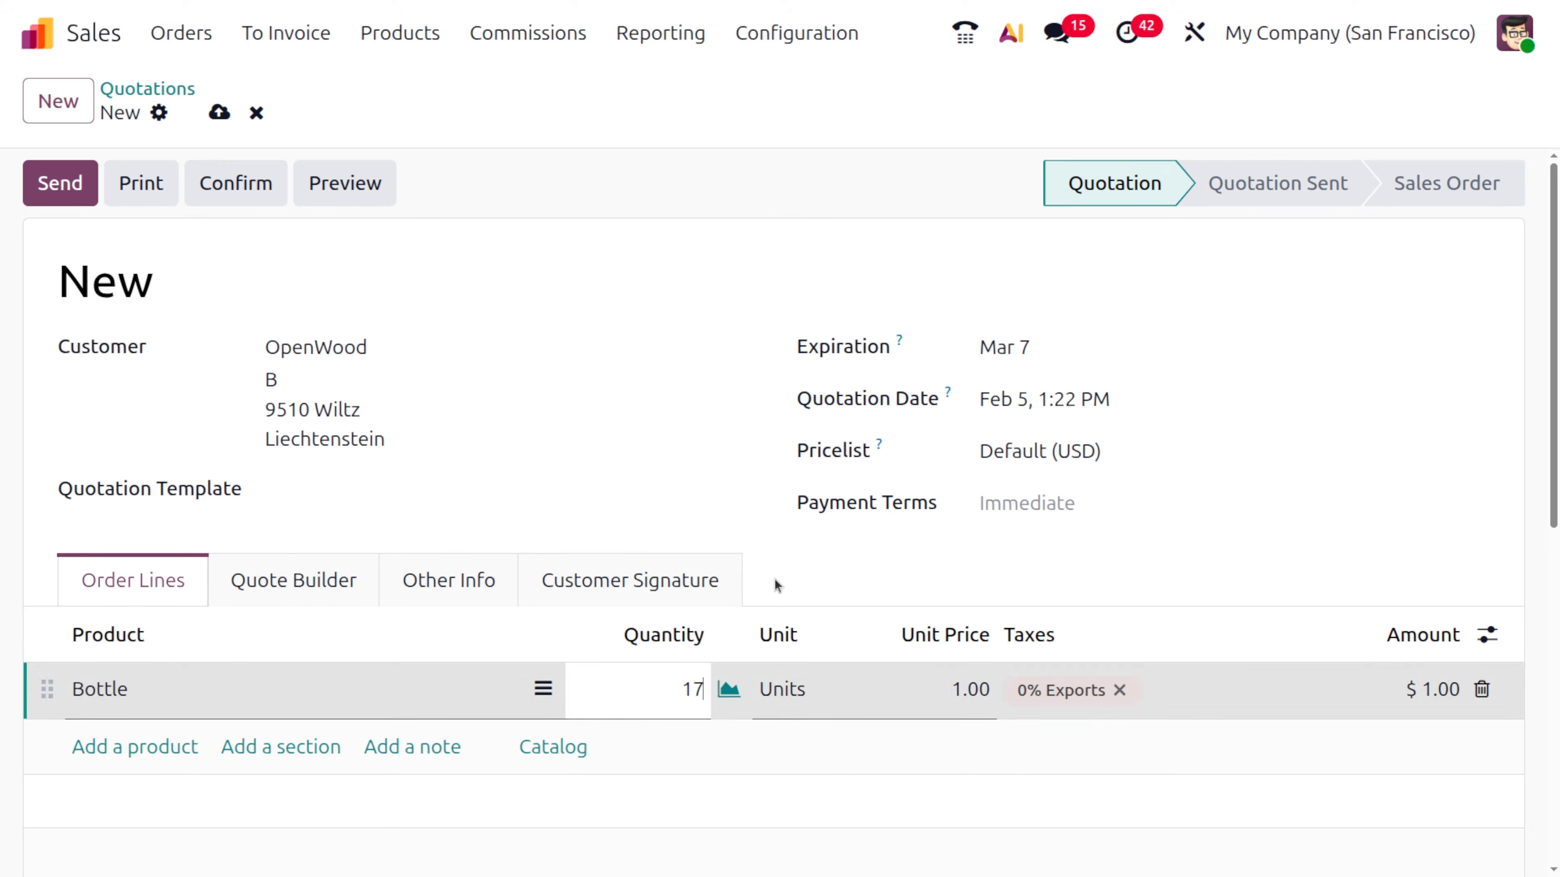
click(774, 586)
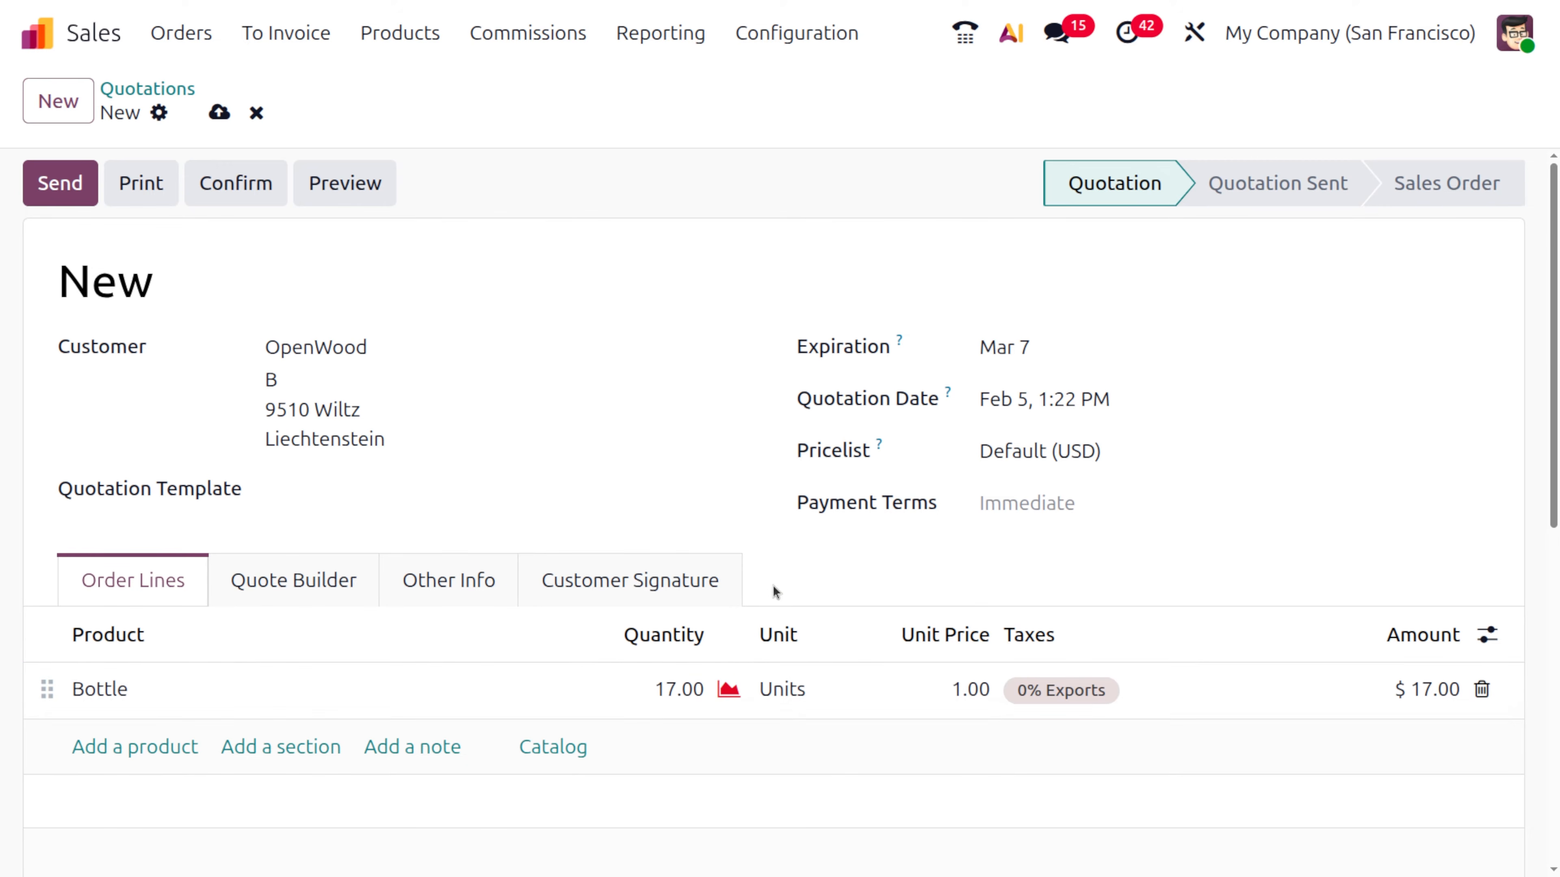
Recheck Bottle's availability for the ordered quantity and try to confirm the OpenWood quotation
click(729, 690)
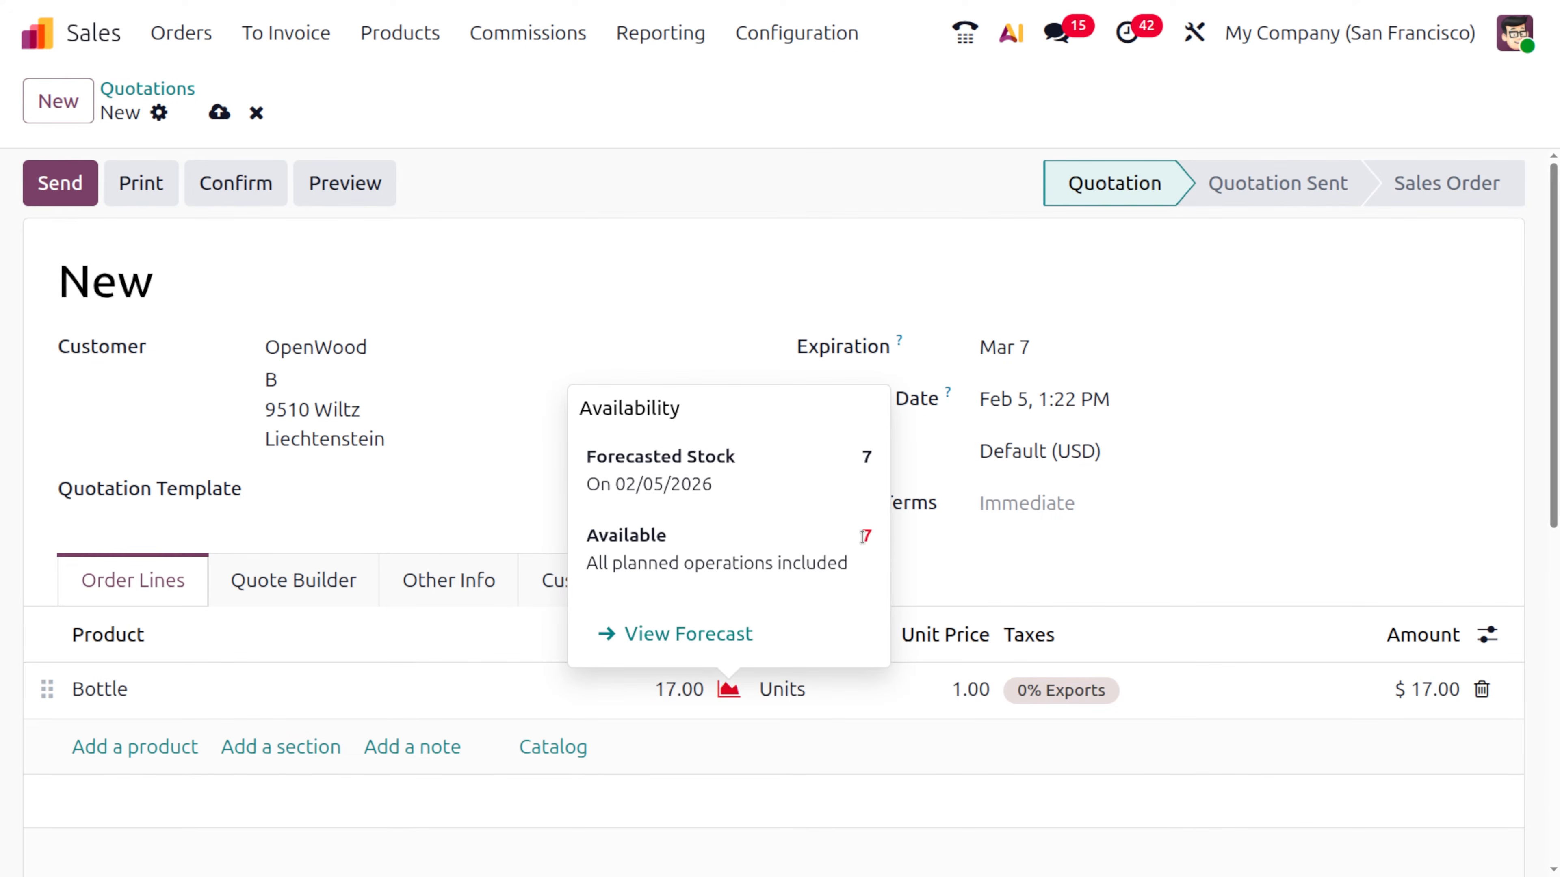
click(633, 306)
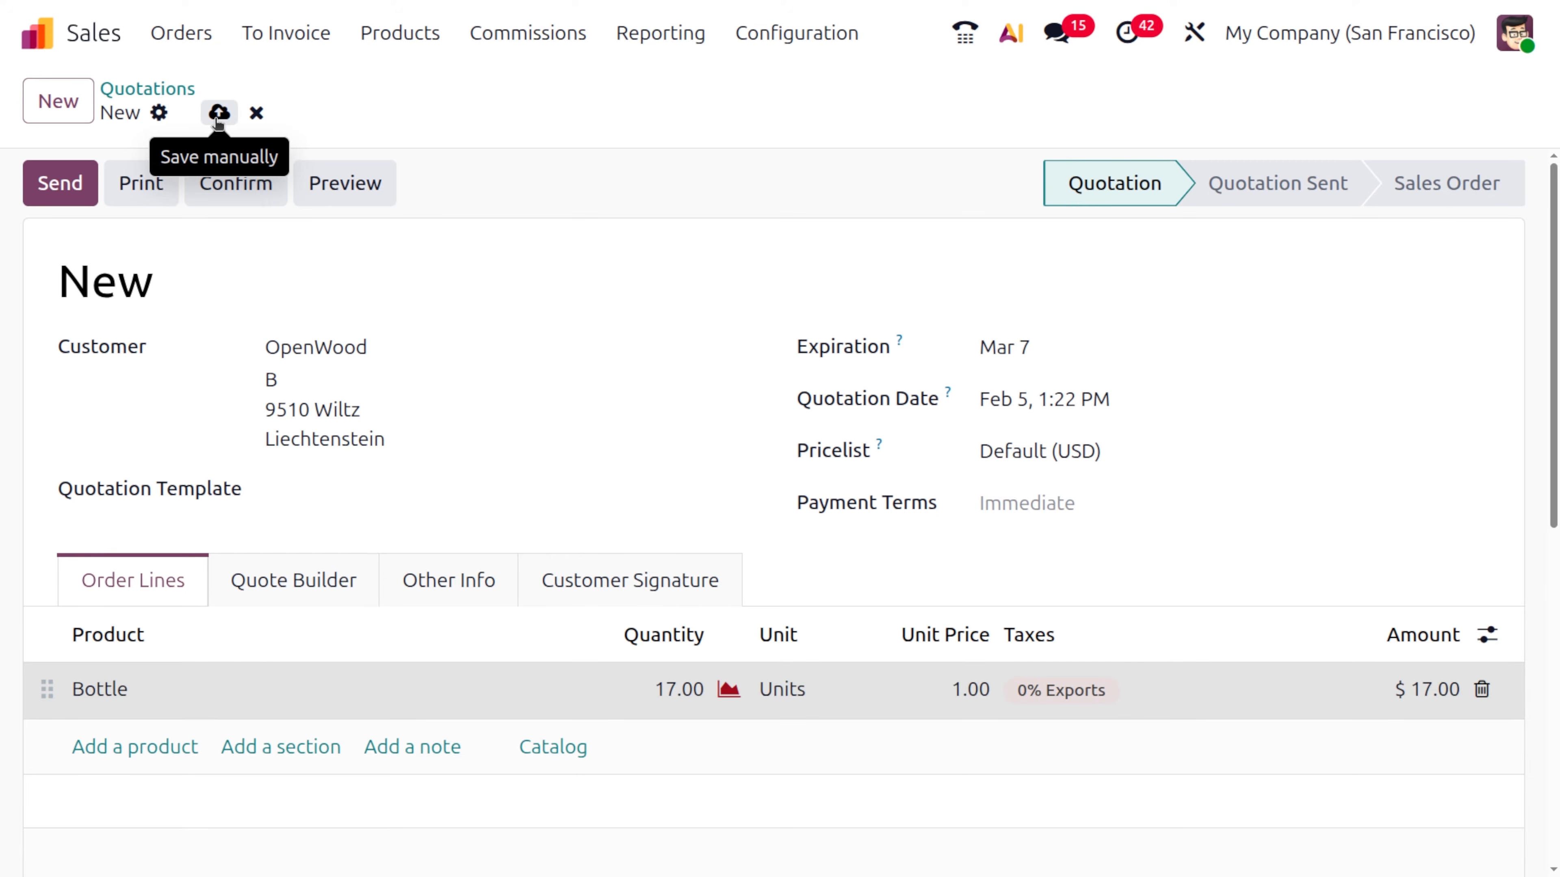
click(234, 186)
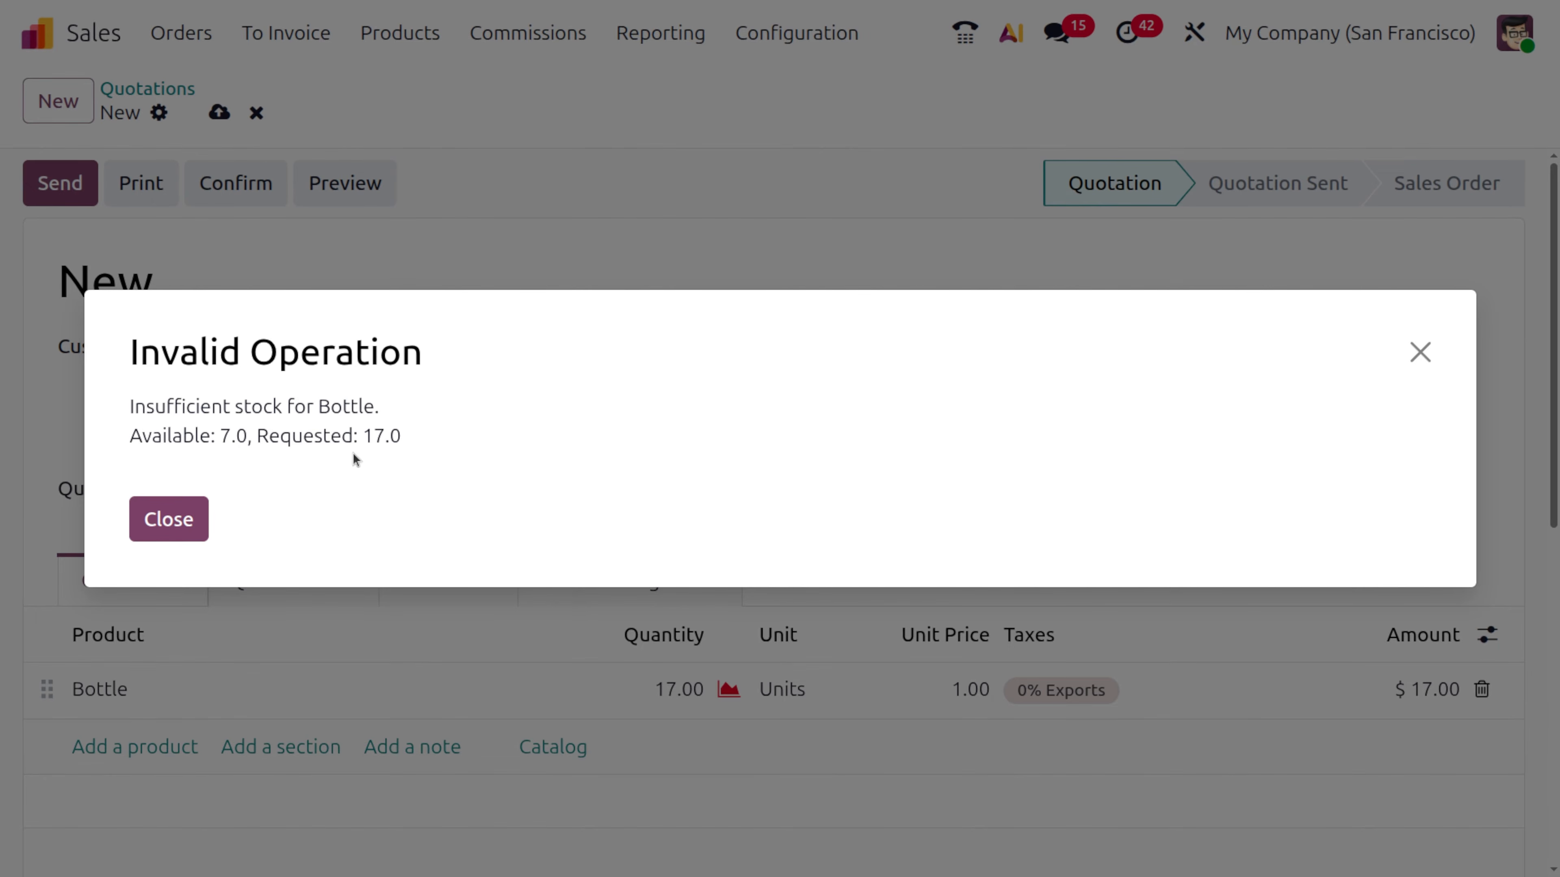
click(176, 507)
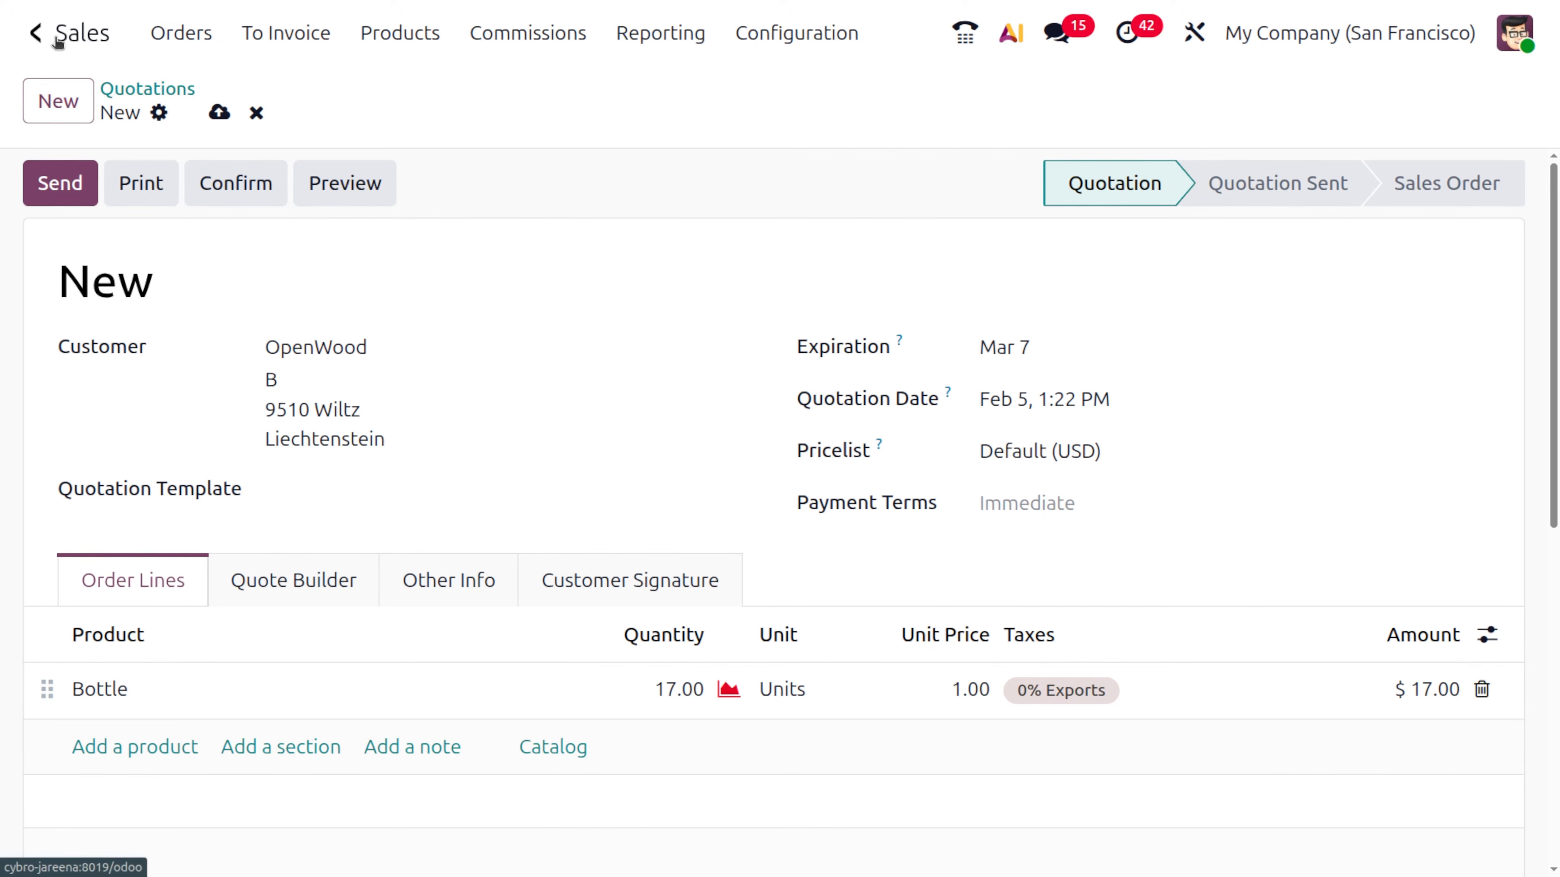
Leave the quotation, open the Automation Rules, and review the Execute Code action of the "Prevent pos for negative stock" rule
click(69, 32)
click(612, 512)
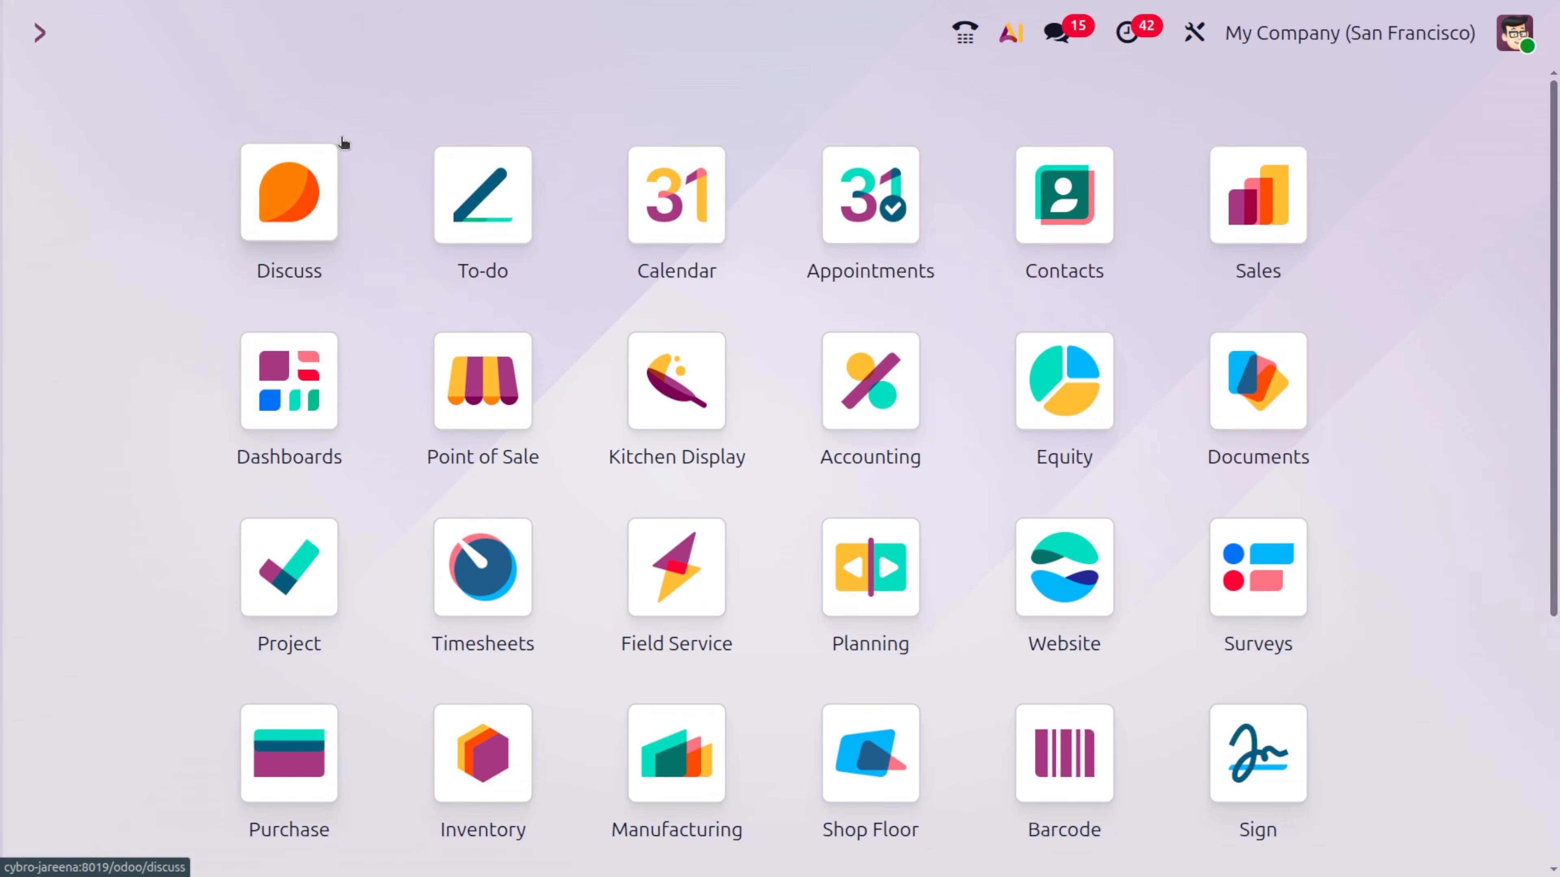
text(autom)
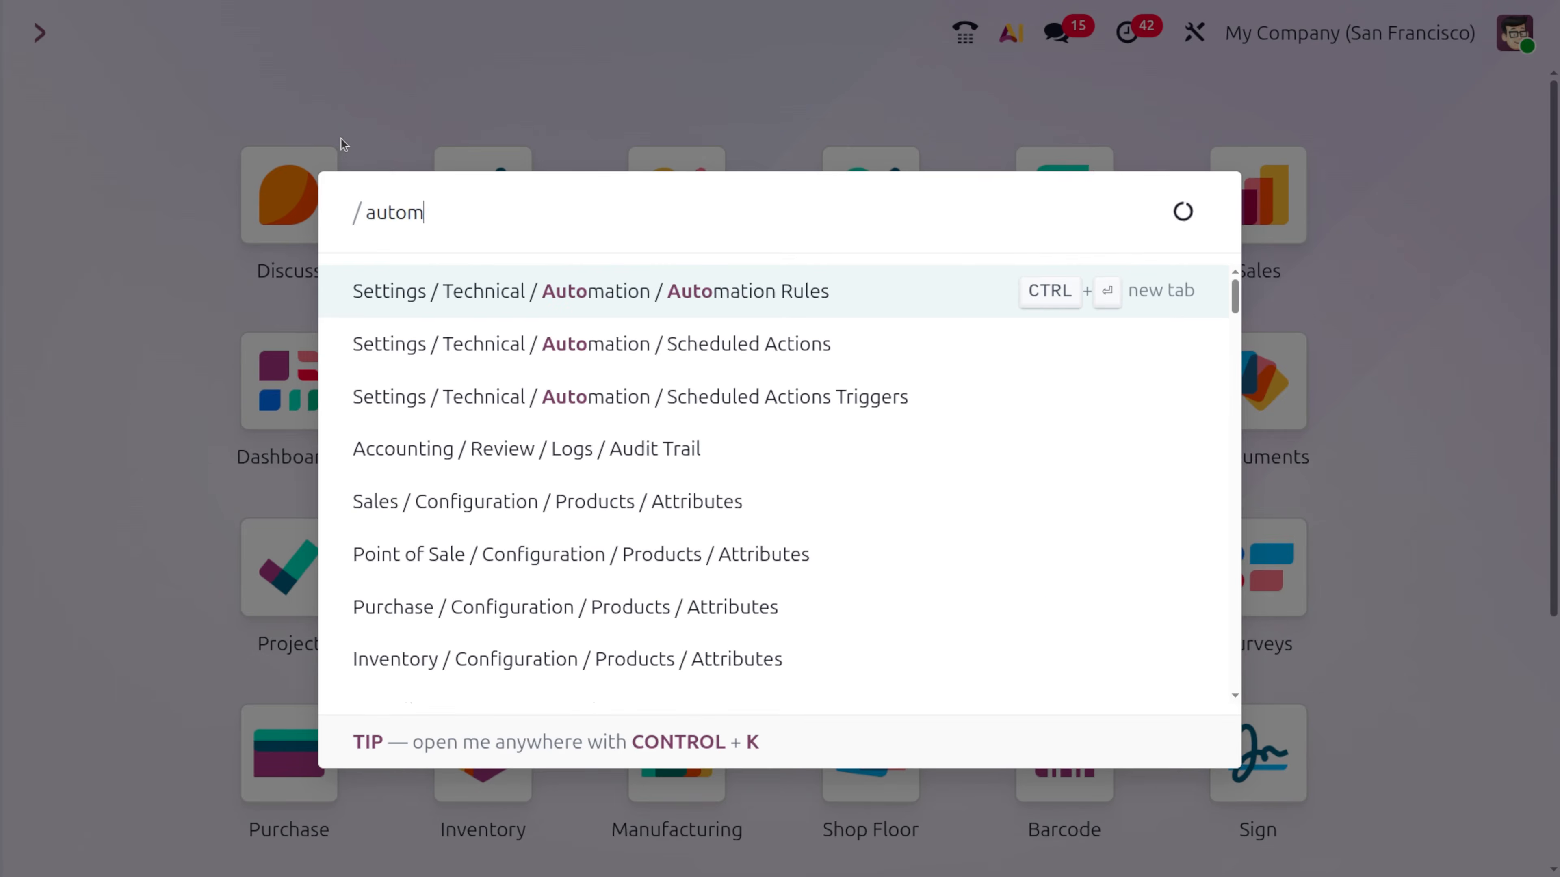
key(Return)
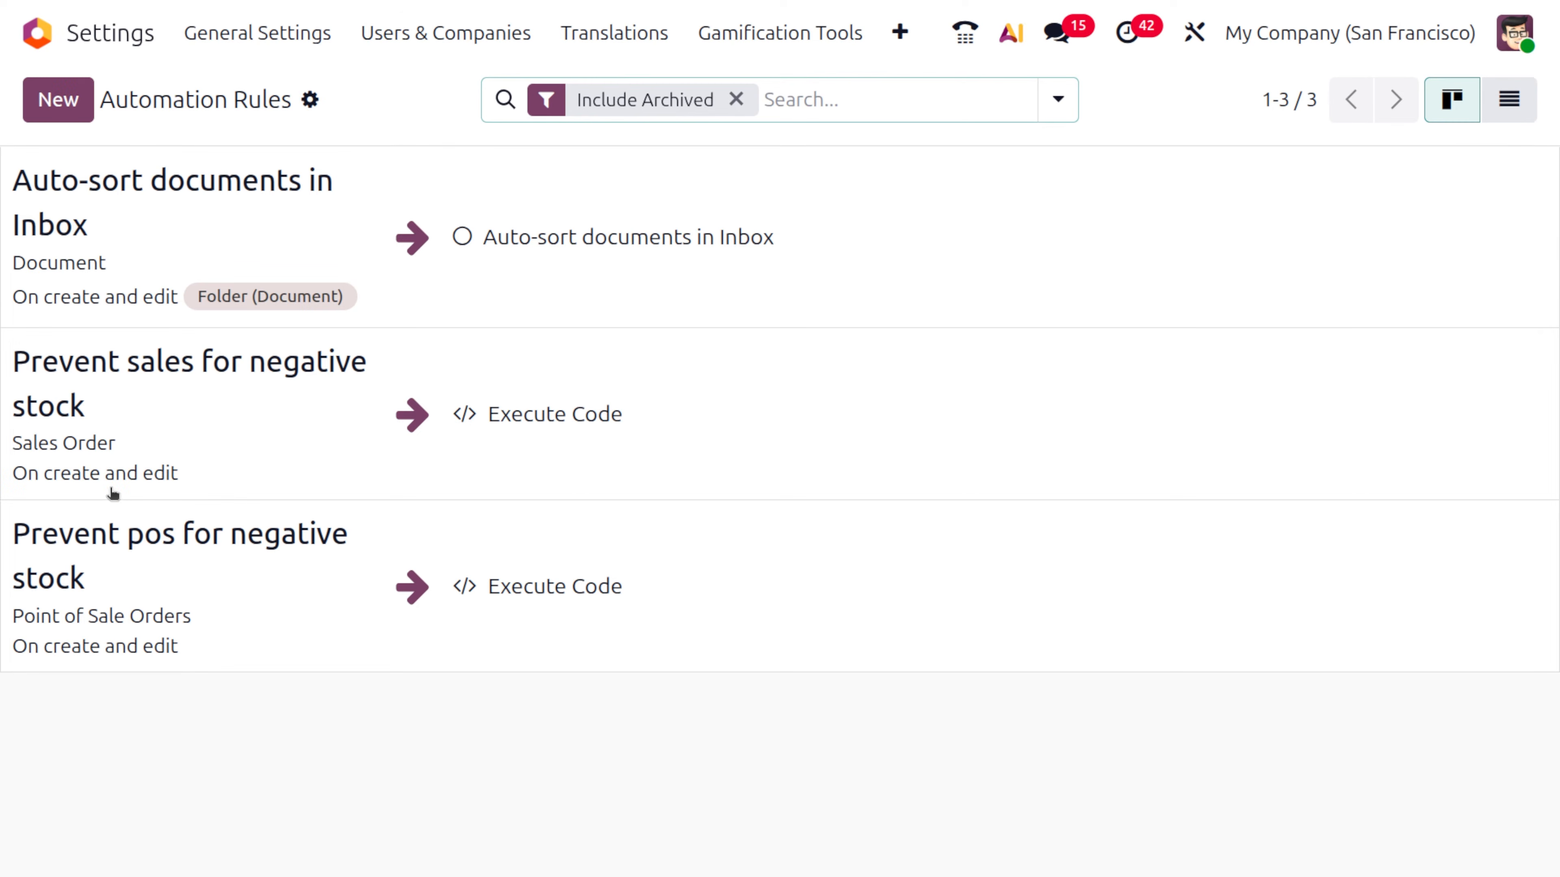
click(131, 550)
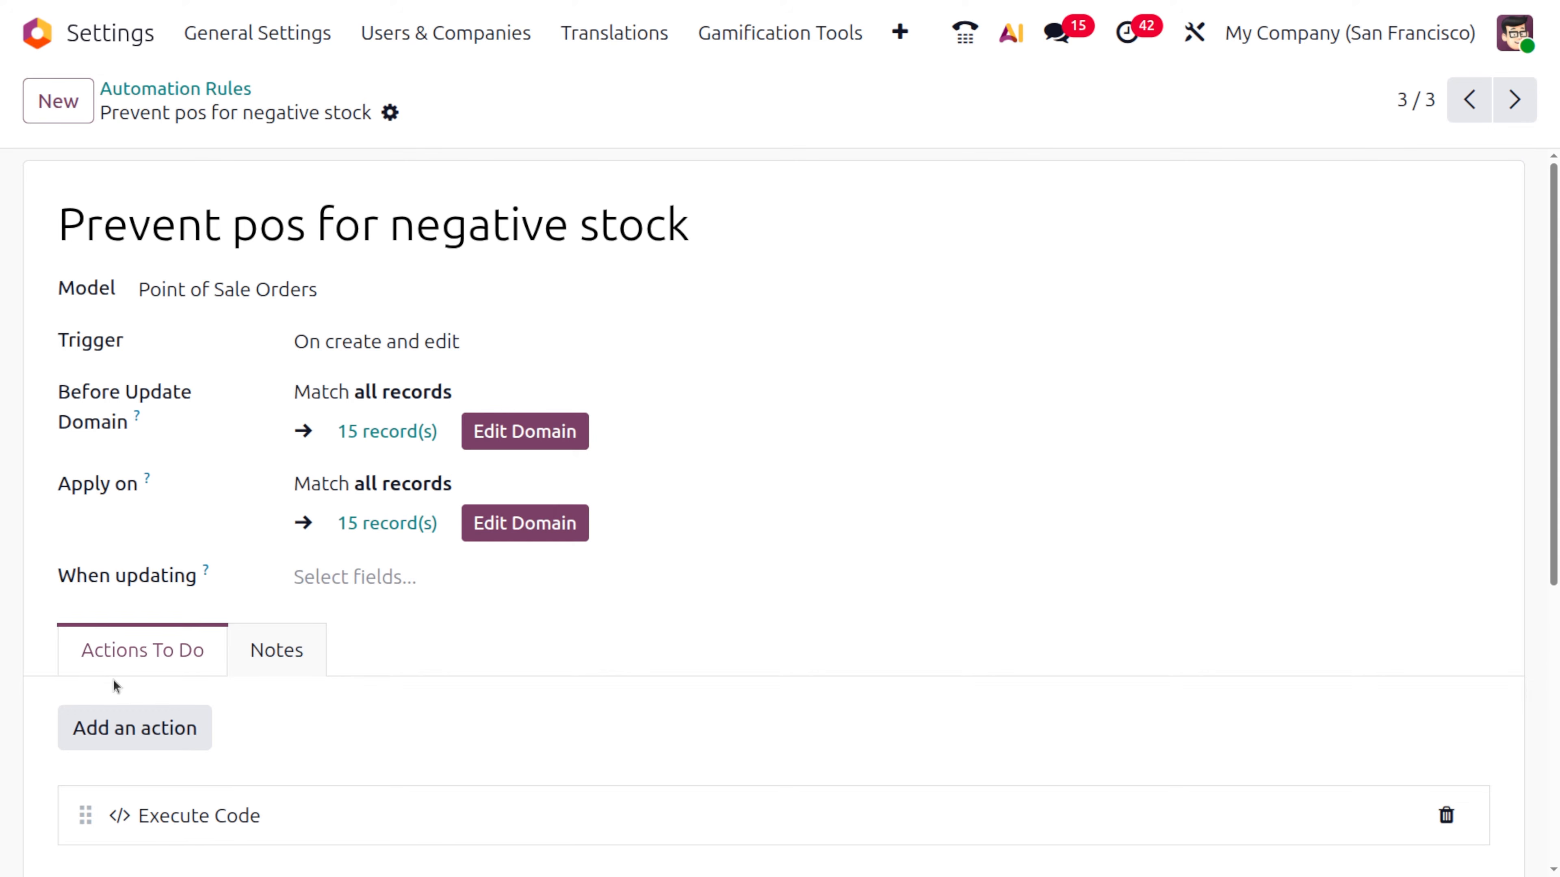
click(218, 826)
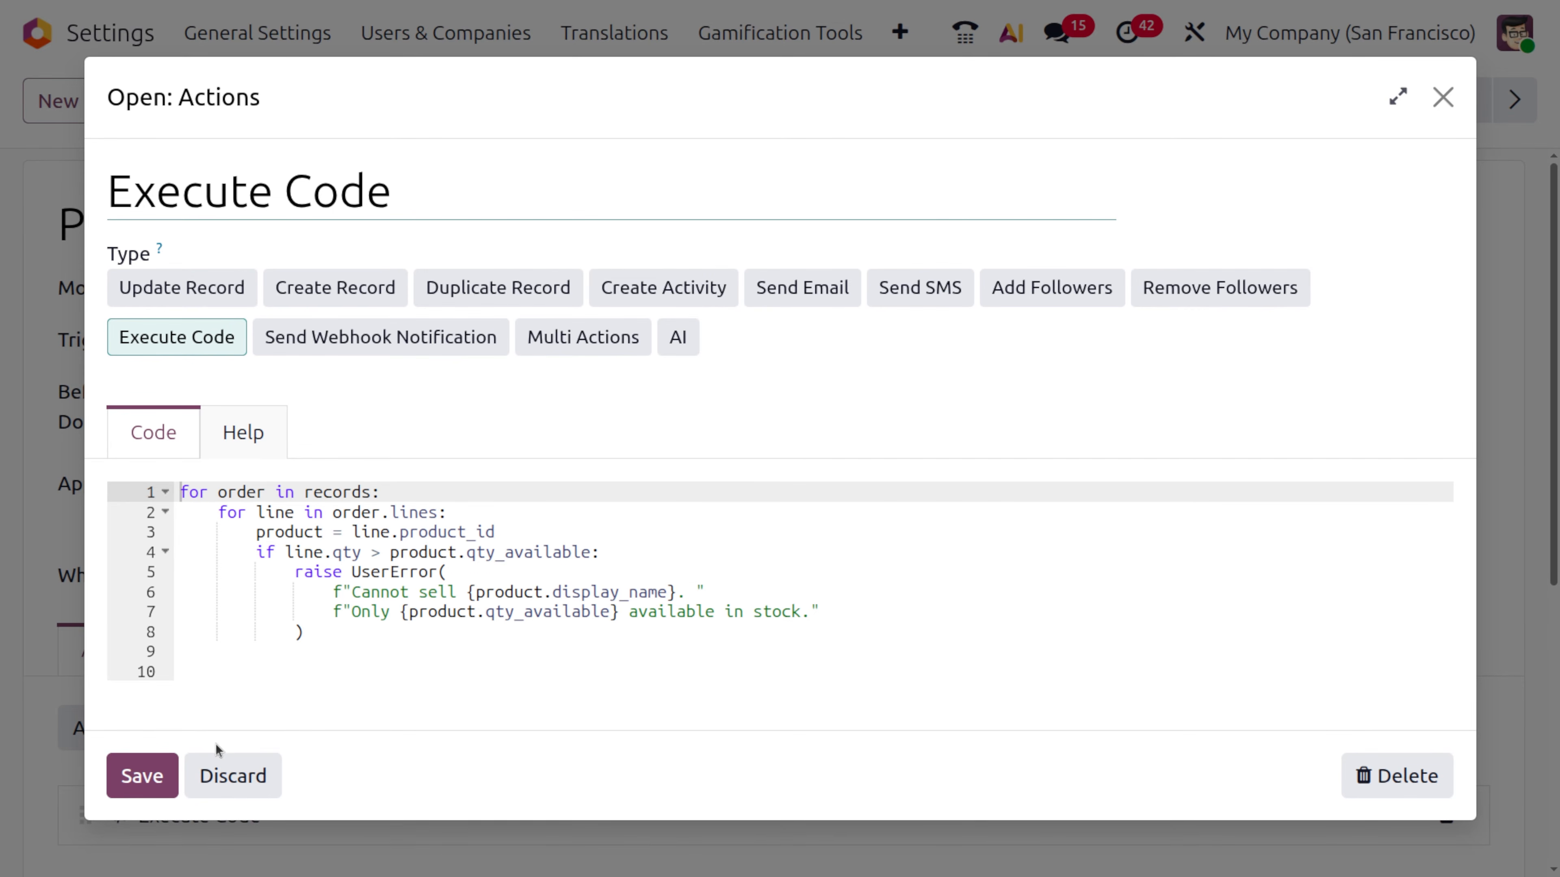
click(141, 777)
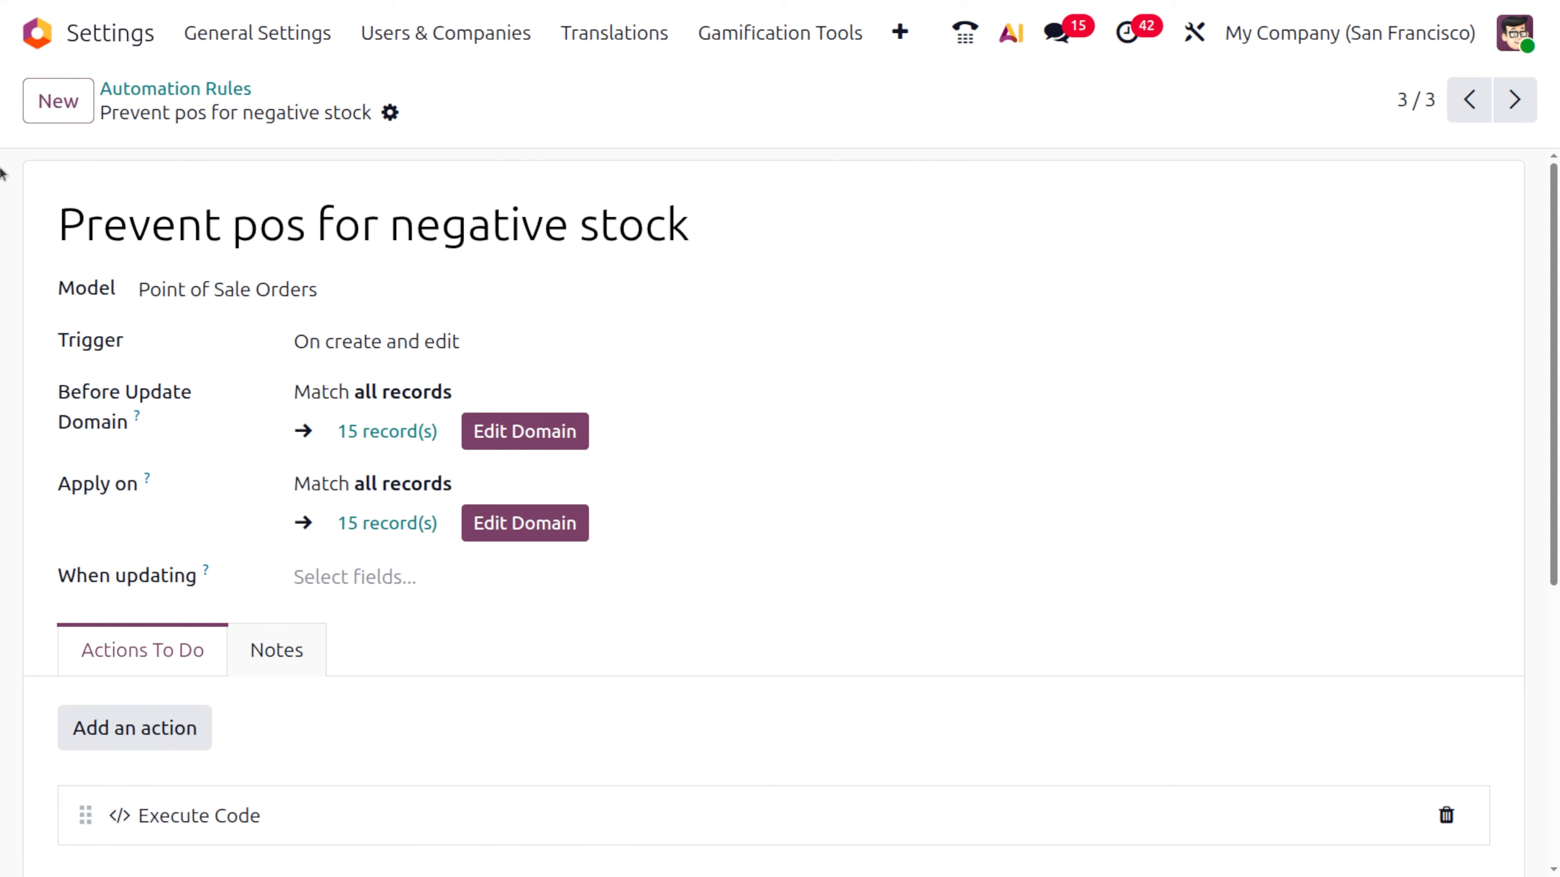
Switch to Point of Sale and search its product list for "loaf" with the default Point of Sale filter removed
click(22, 32)
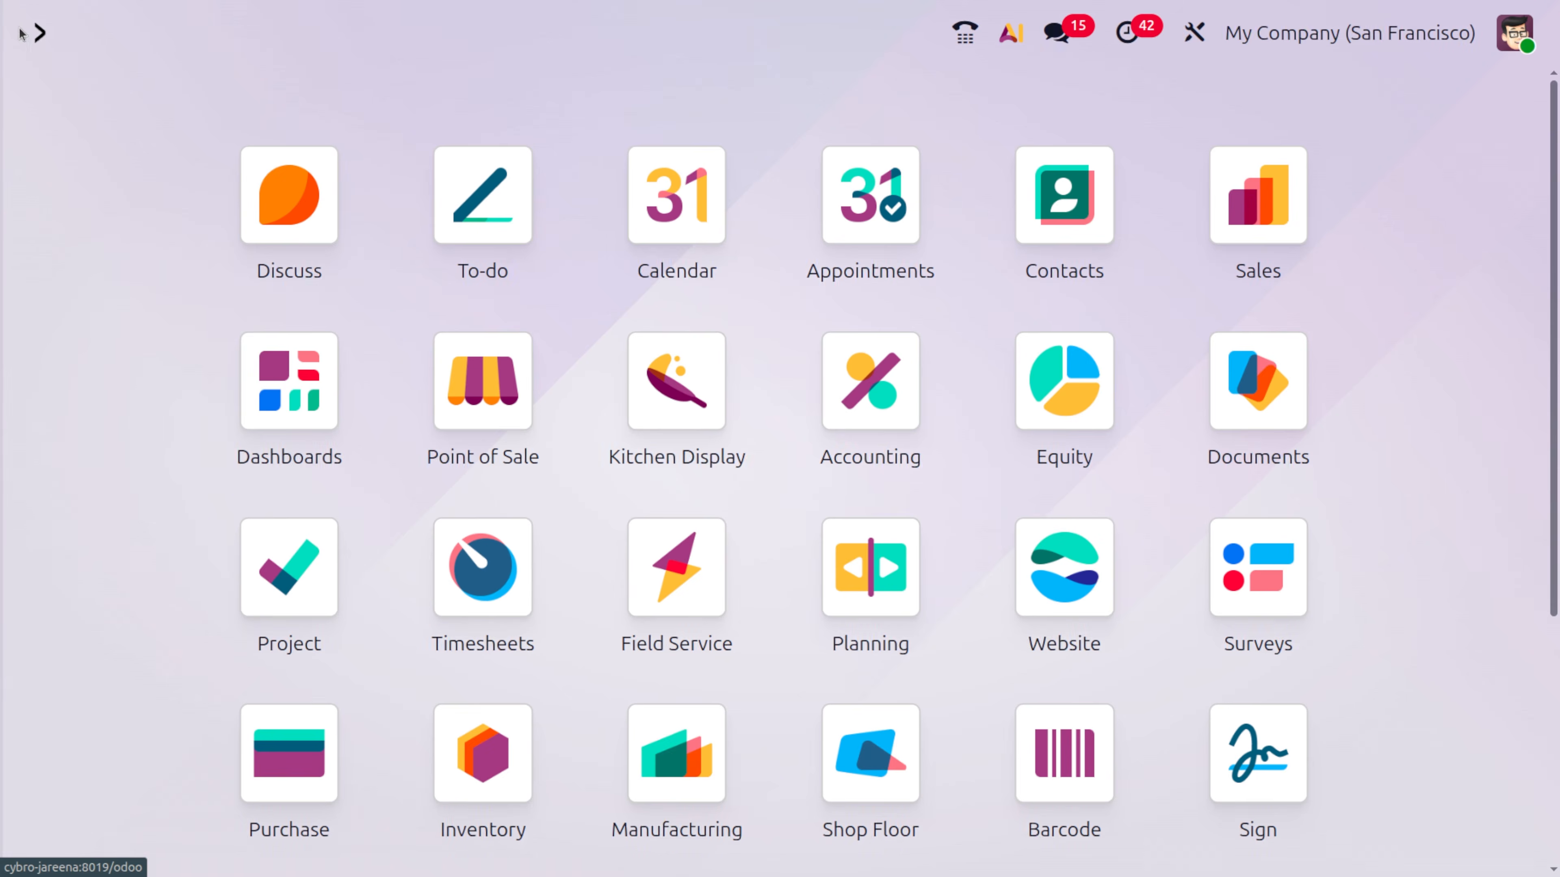
text(po)
key(Return)
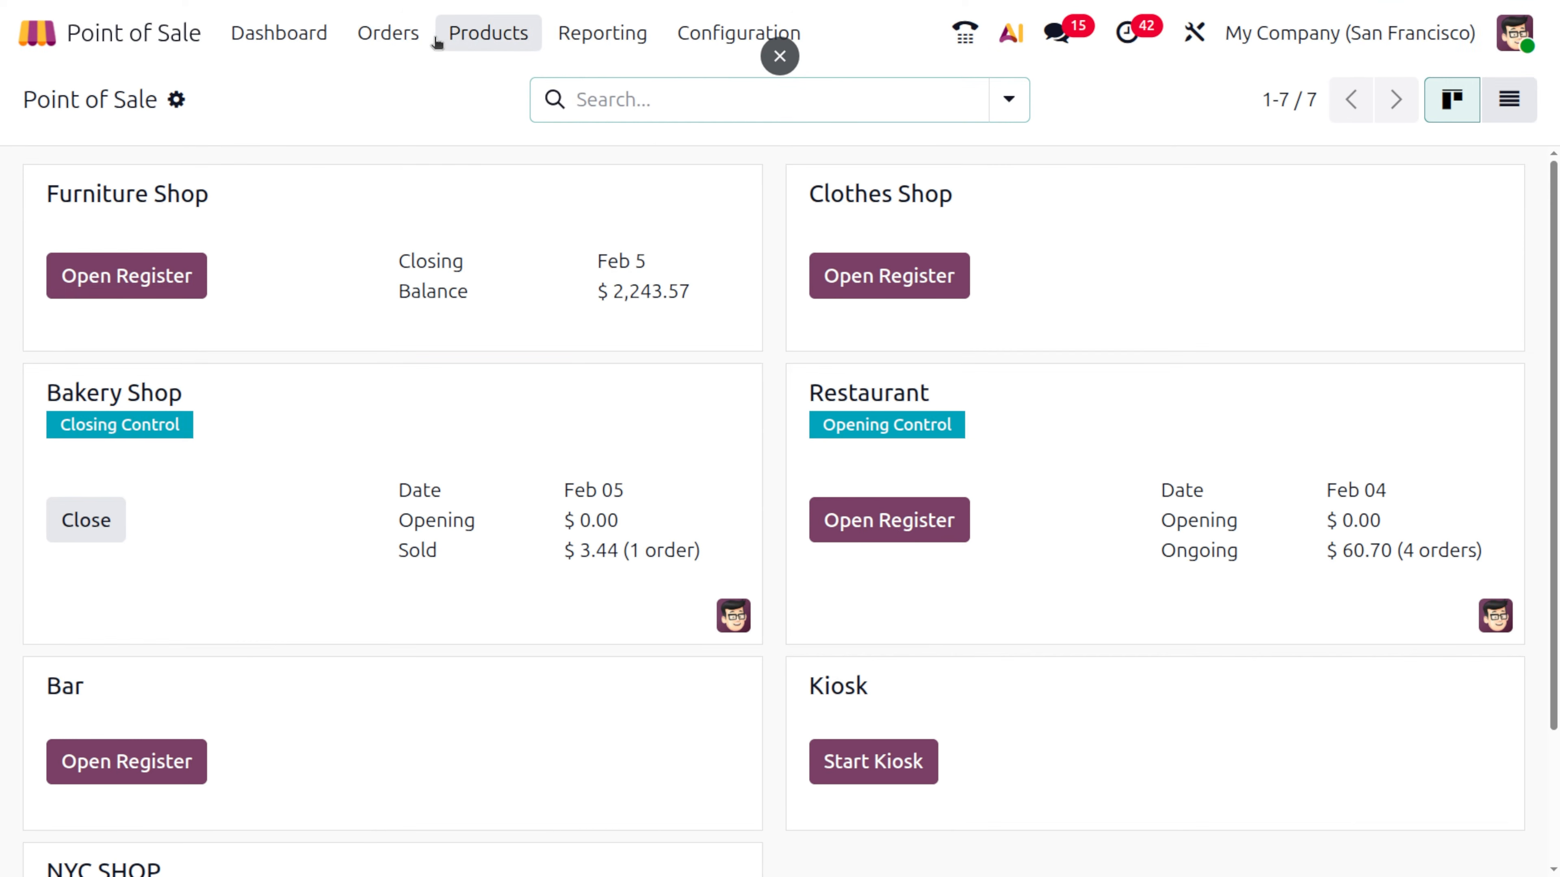
click(448, 43)
click(472, 99)
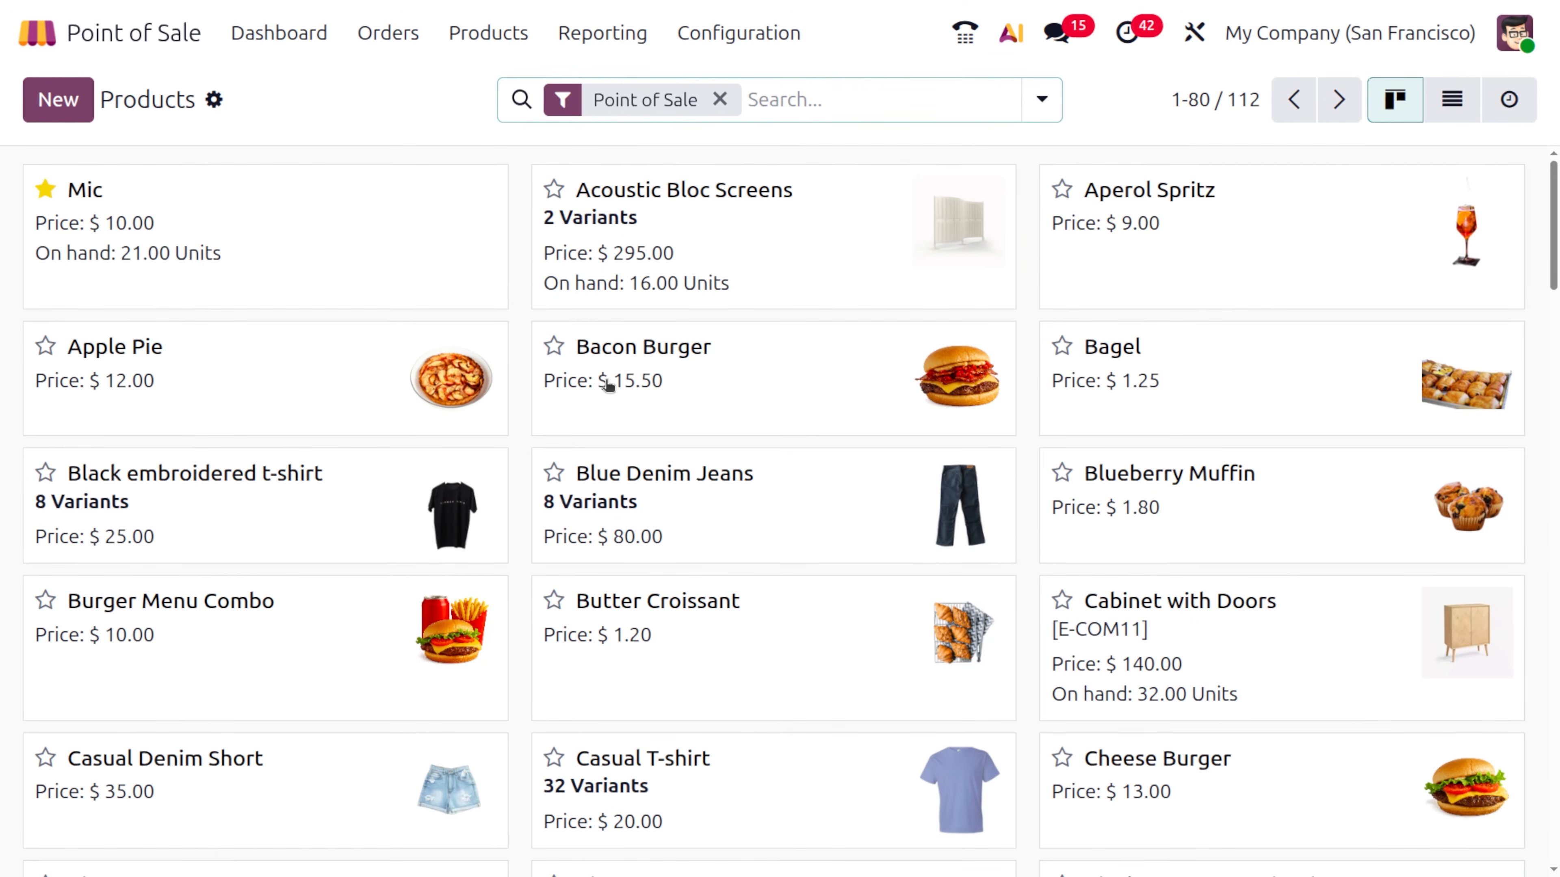
click(719, 99)
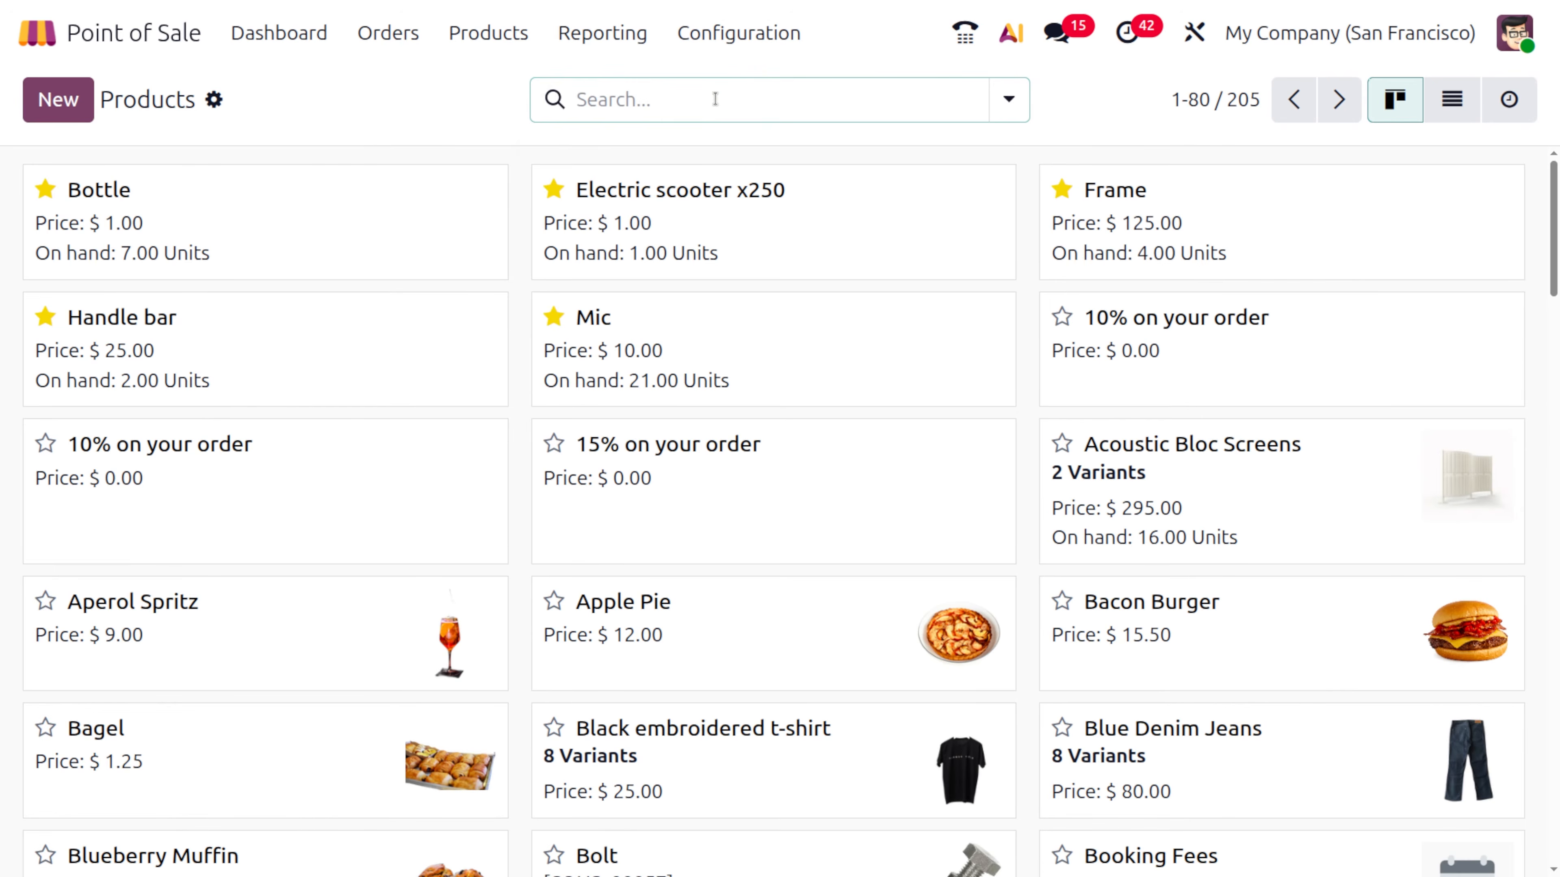
text(loaf)
key(Return)
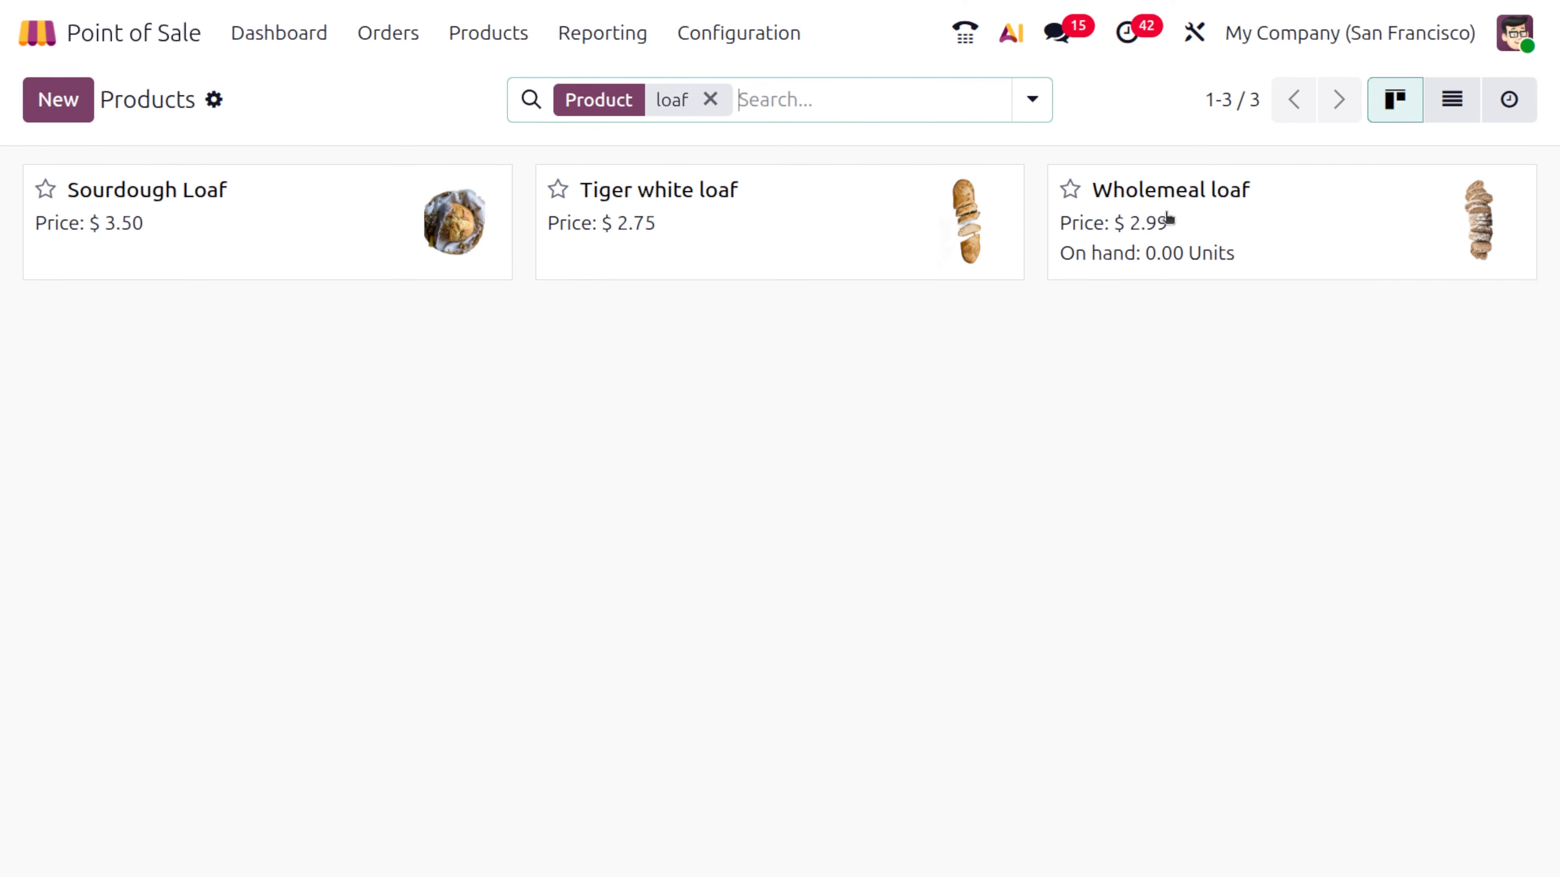
Mark Wholemeal loaf as a favorite and set its on-hand quantity in WH/Stock to 1 unit, returning to the product form
click(1070, 189)
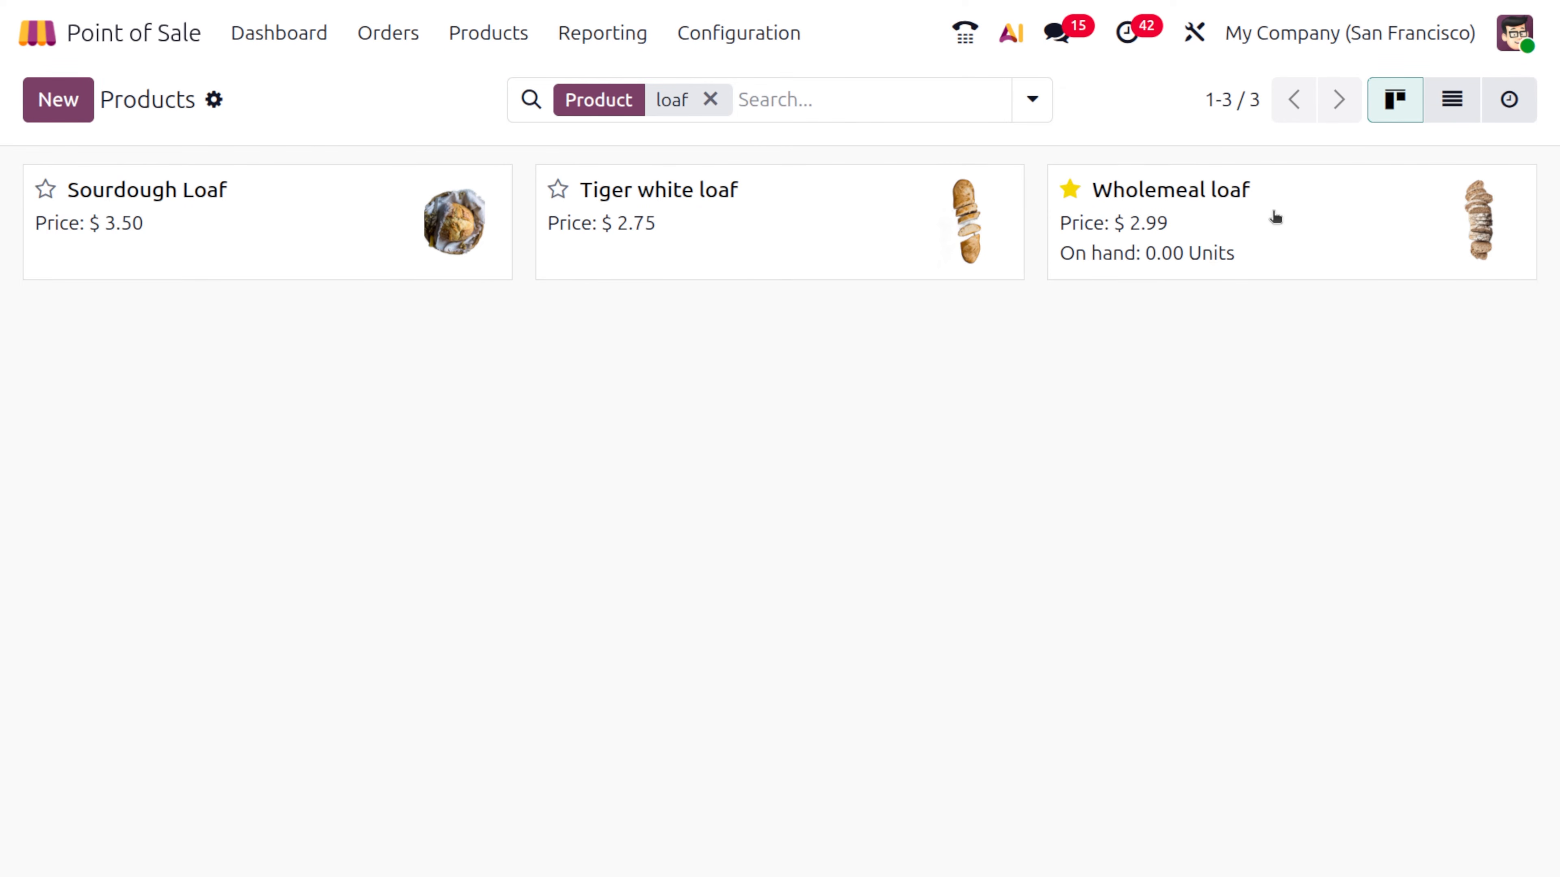
click(1183, 261)
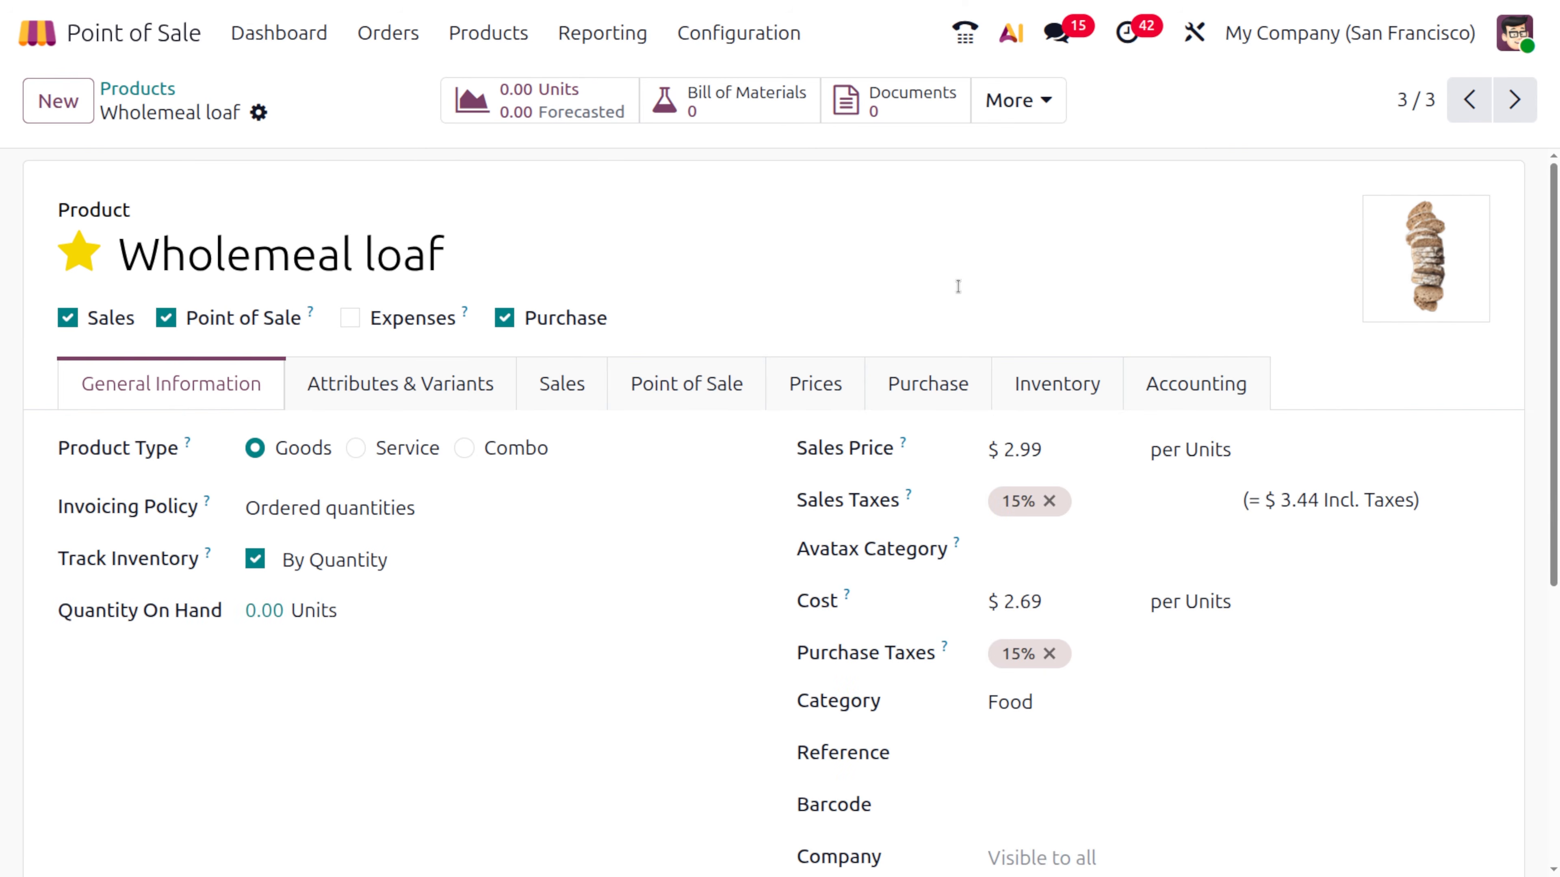
click(264, 611)
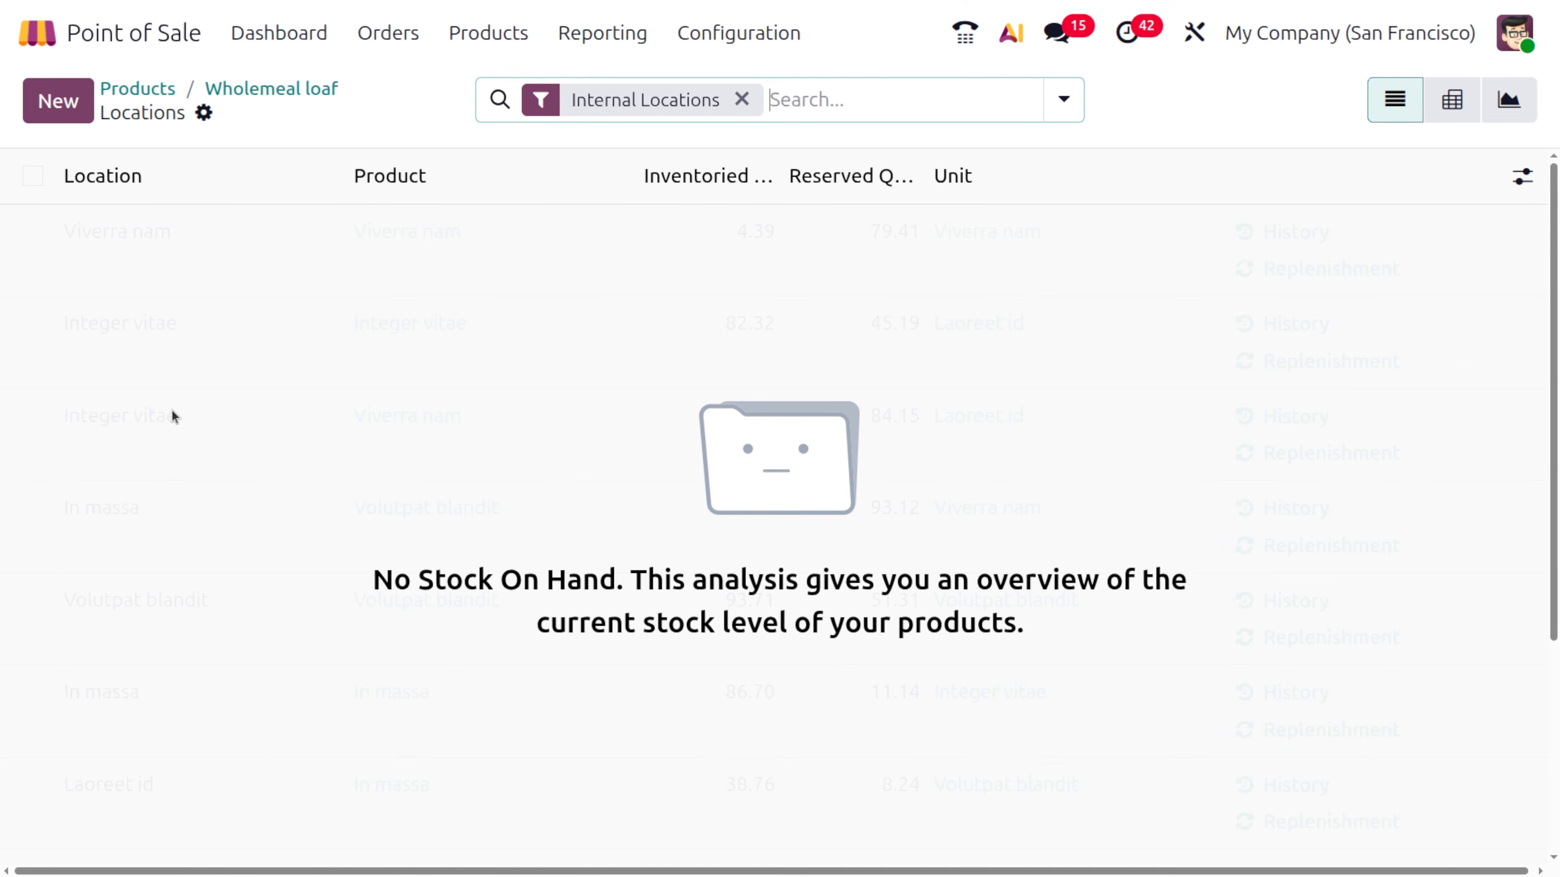
click(58, 104)
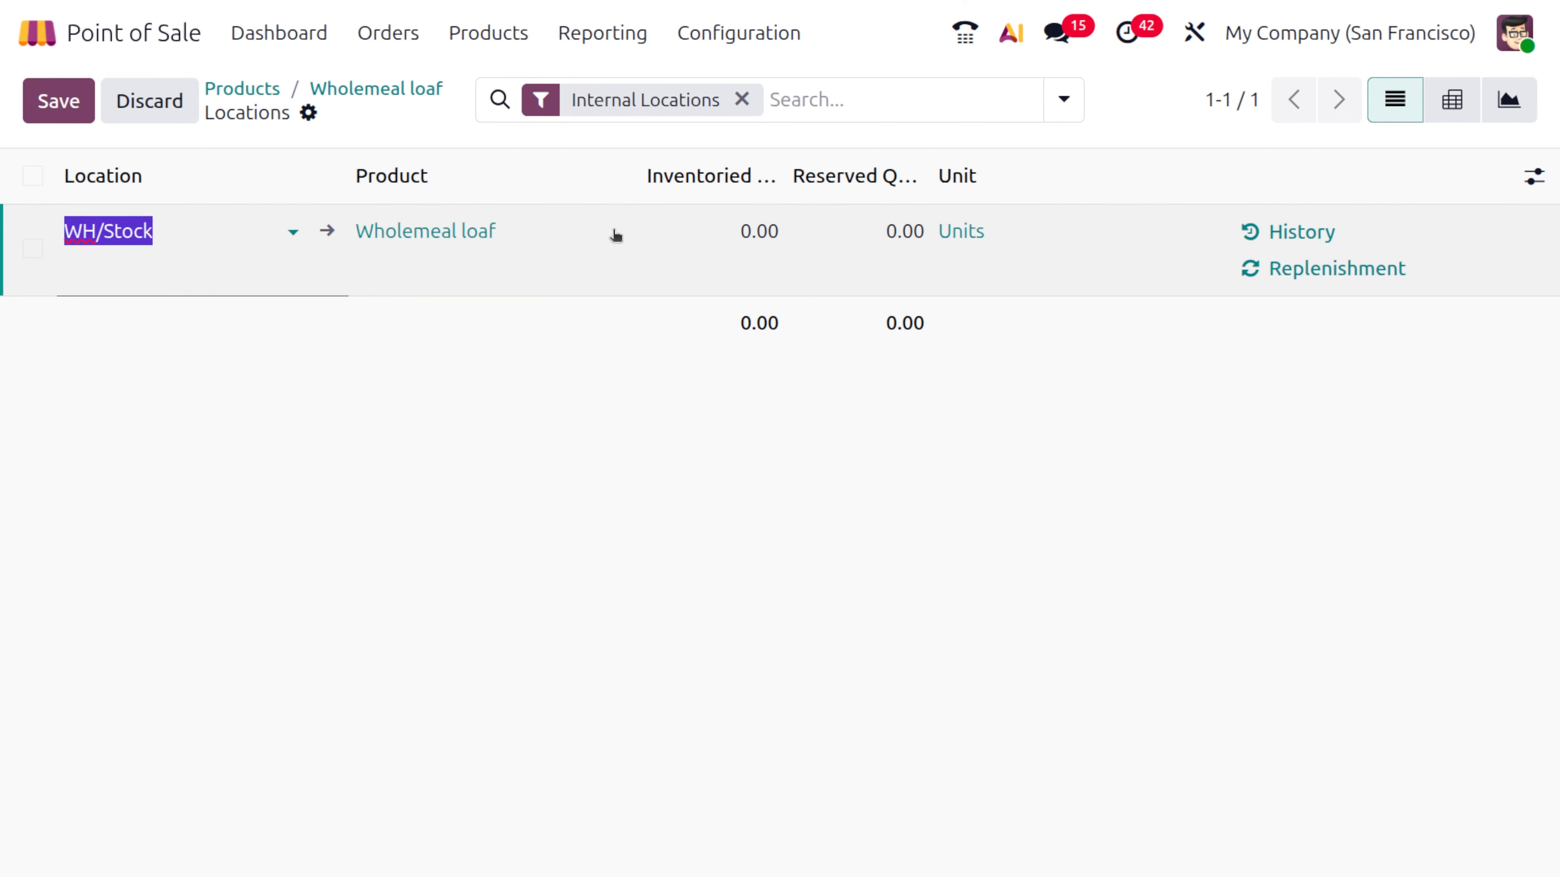
click(727, 236)
text(1)
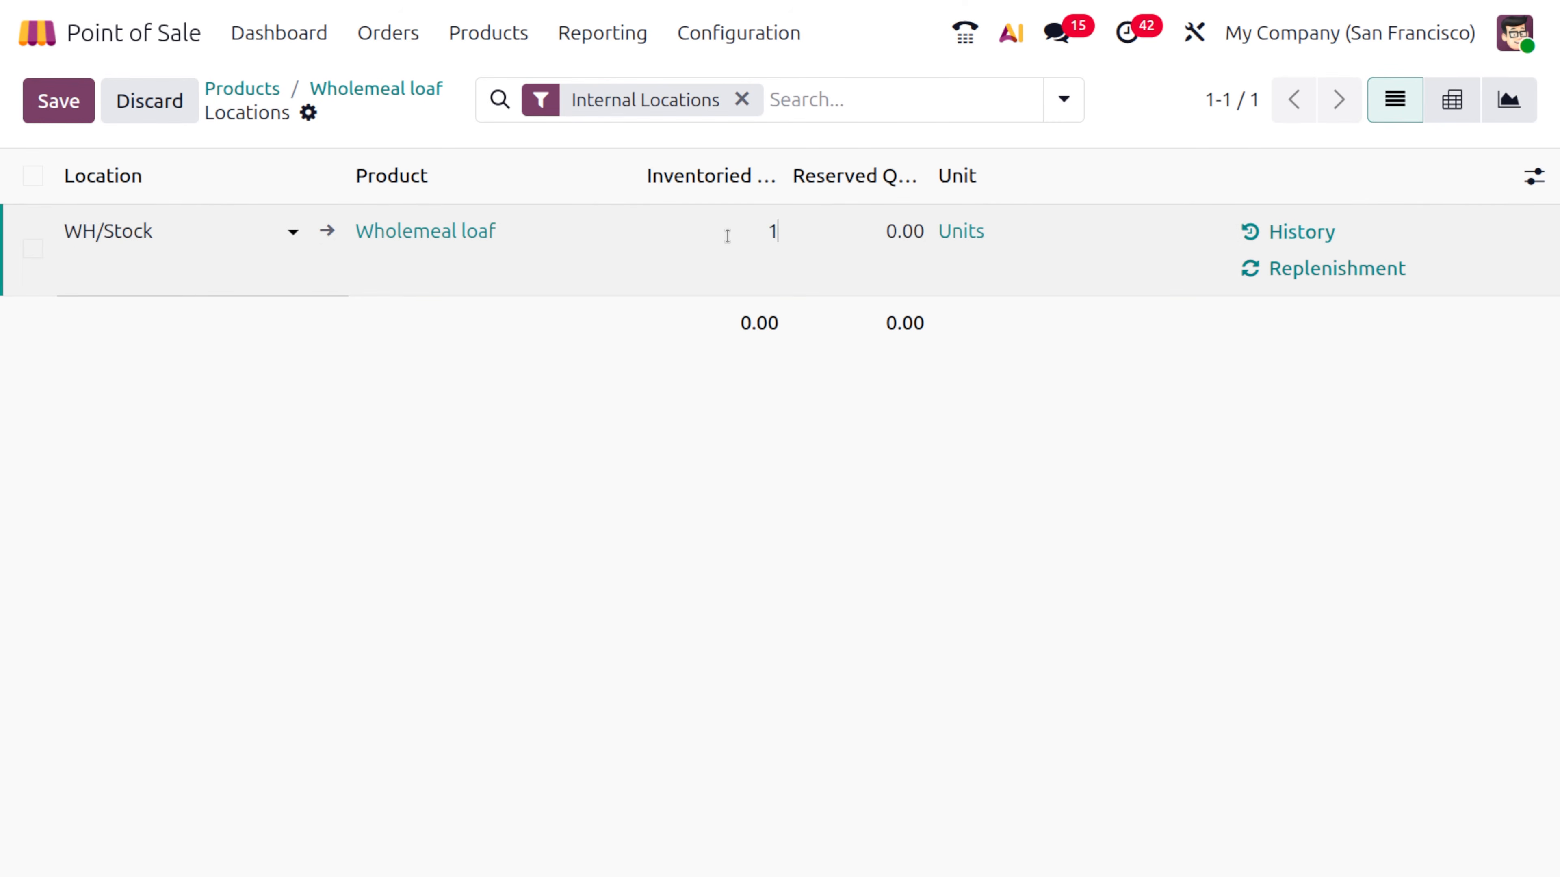
click(61, 100)
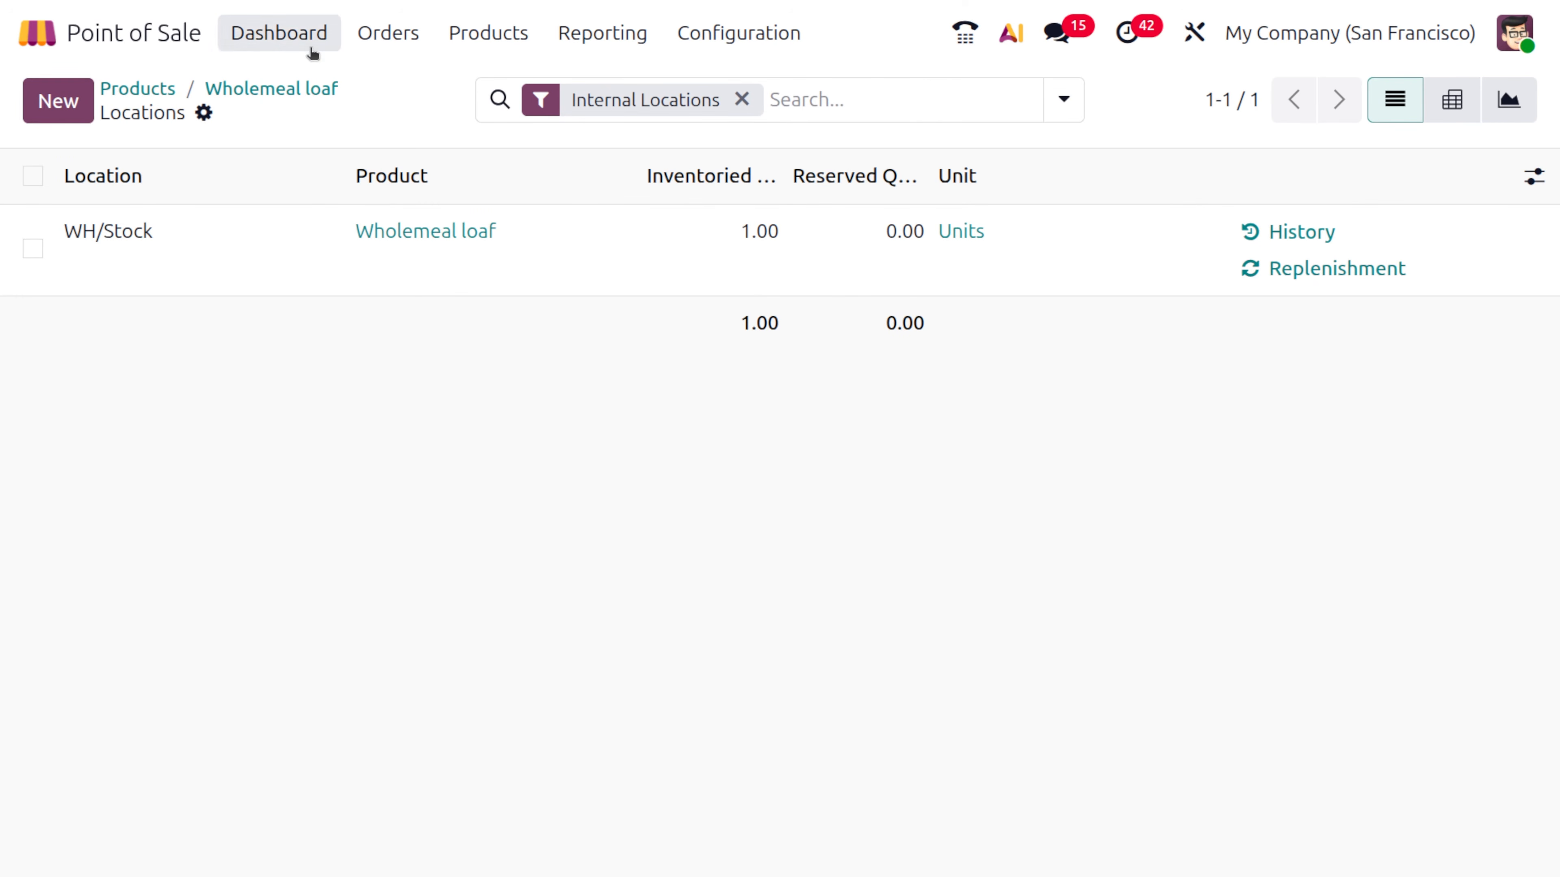
click(247, 89)
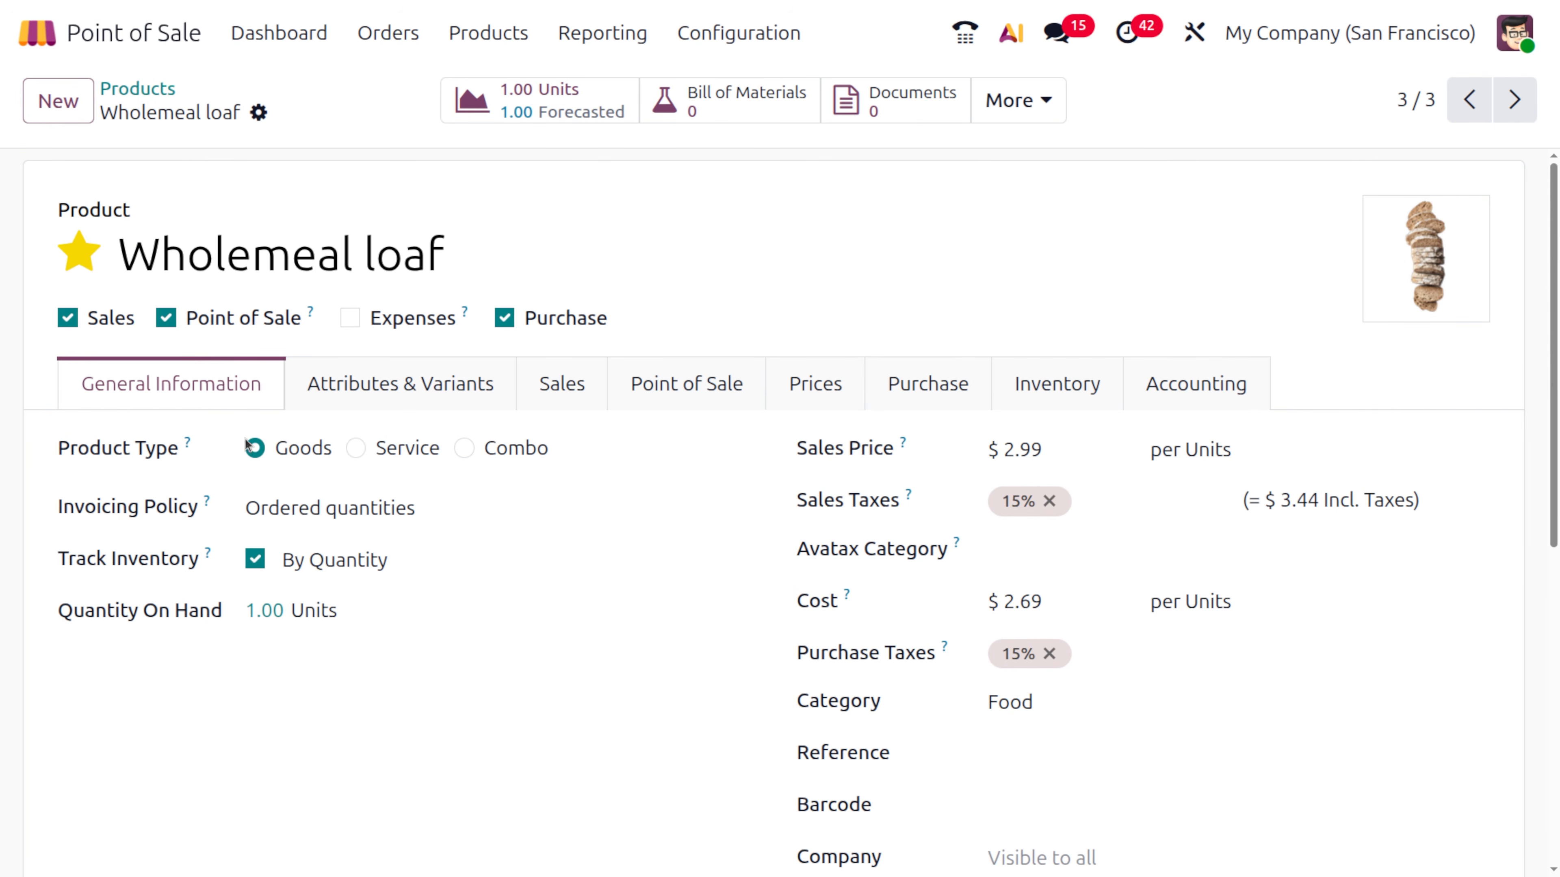
Close the pending Bakery Shop session with its entries posted and return to the Point of Sale dashboard
click(281, 41)
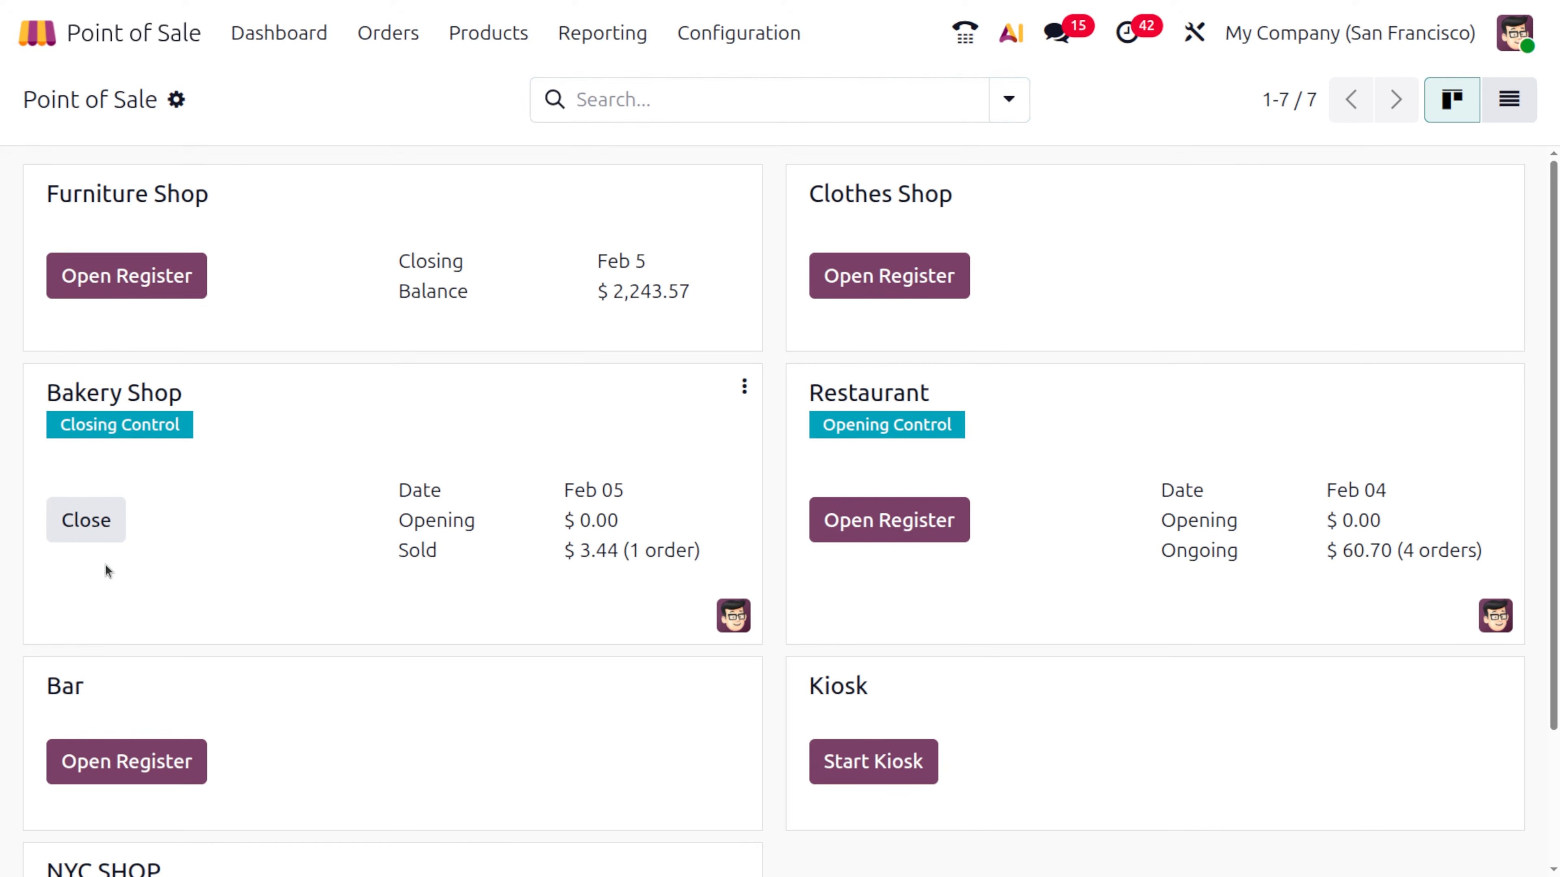
click(102, 521)
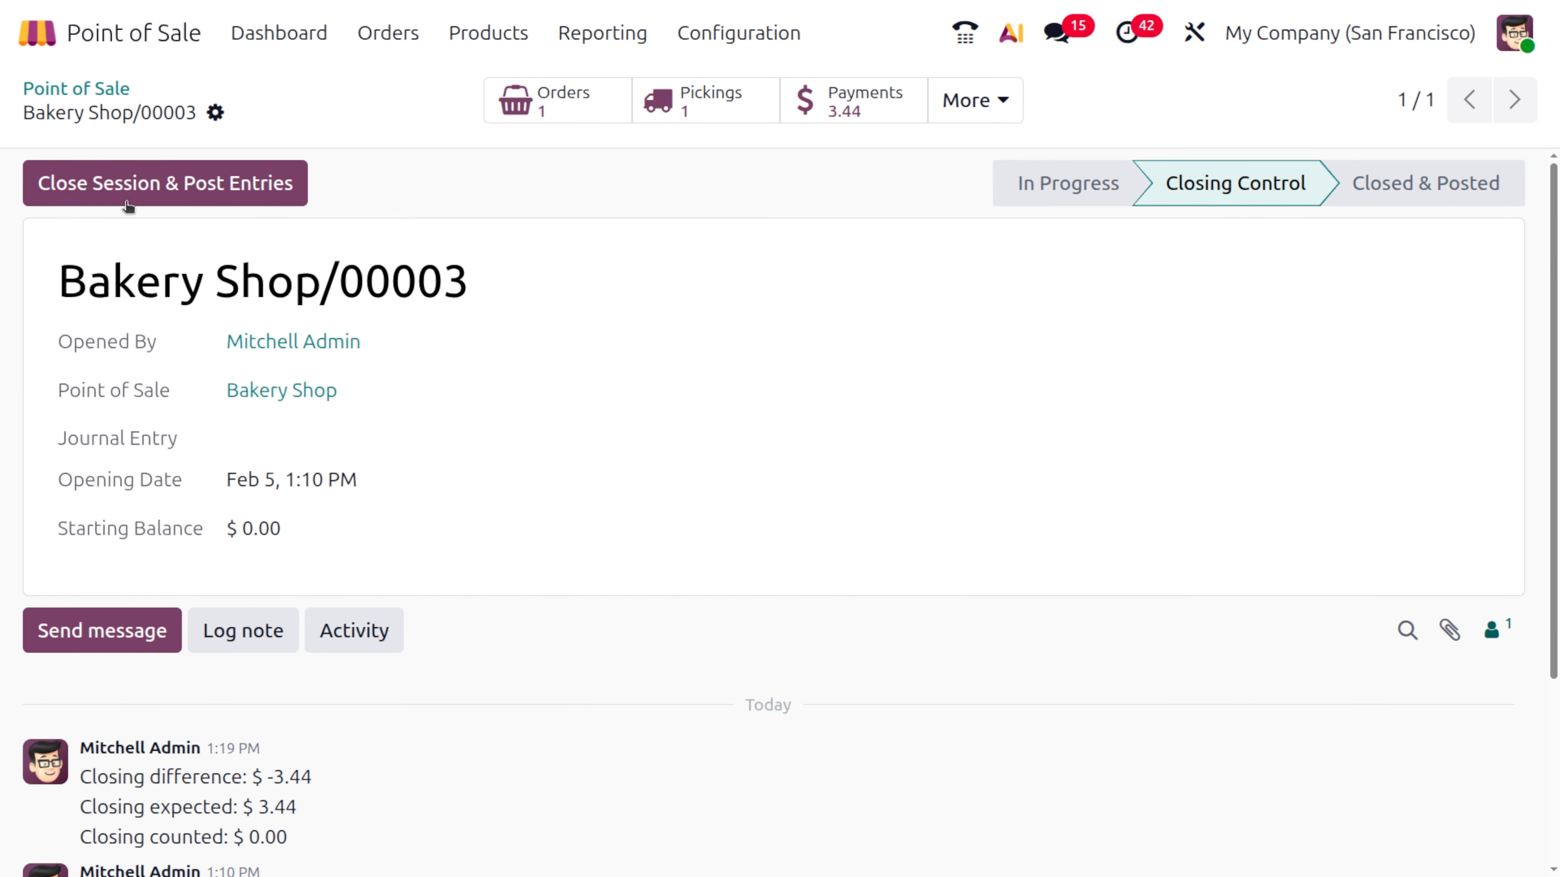
click(125, 201)
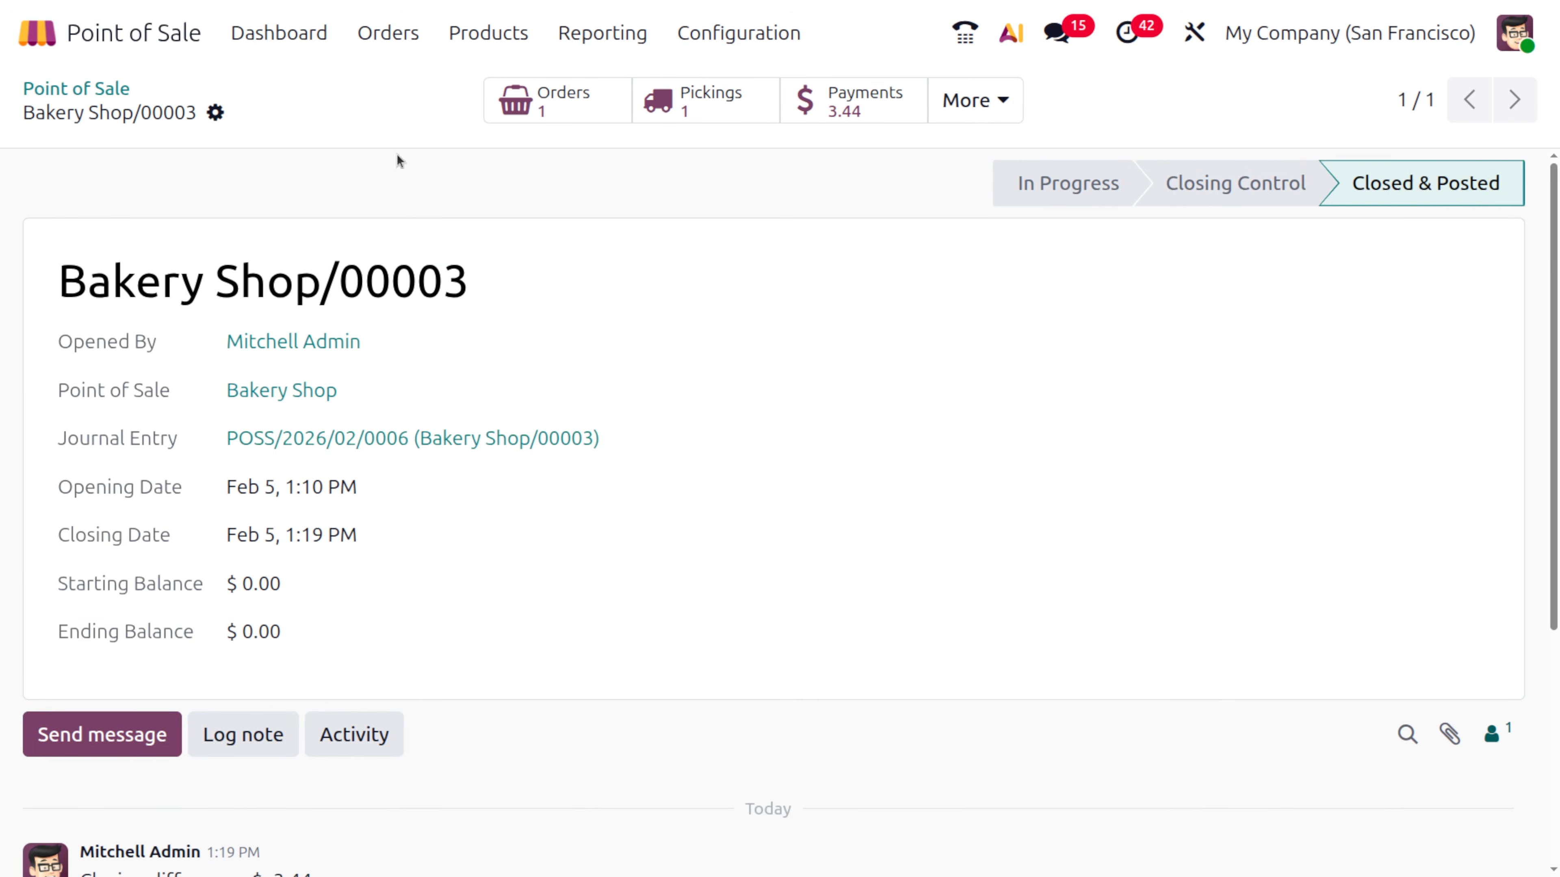
click(84, 88)
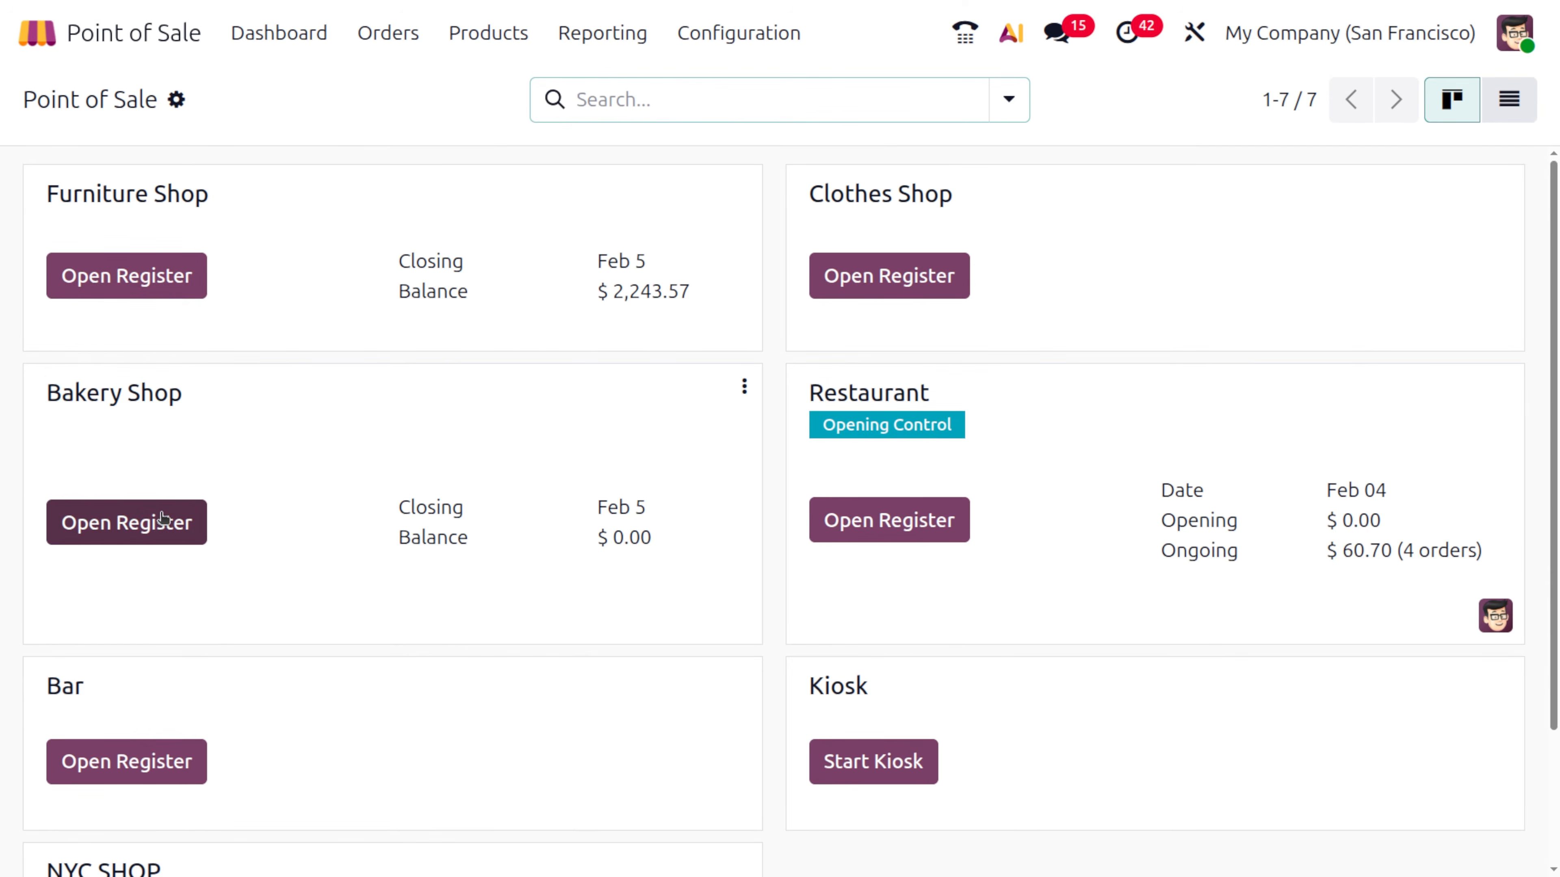
Open the Bakery Shop register and remove the existing Wholemeal loaf line from the open order
click(150, 521)
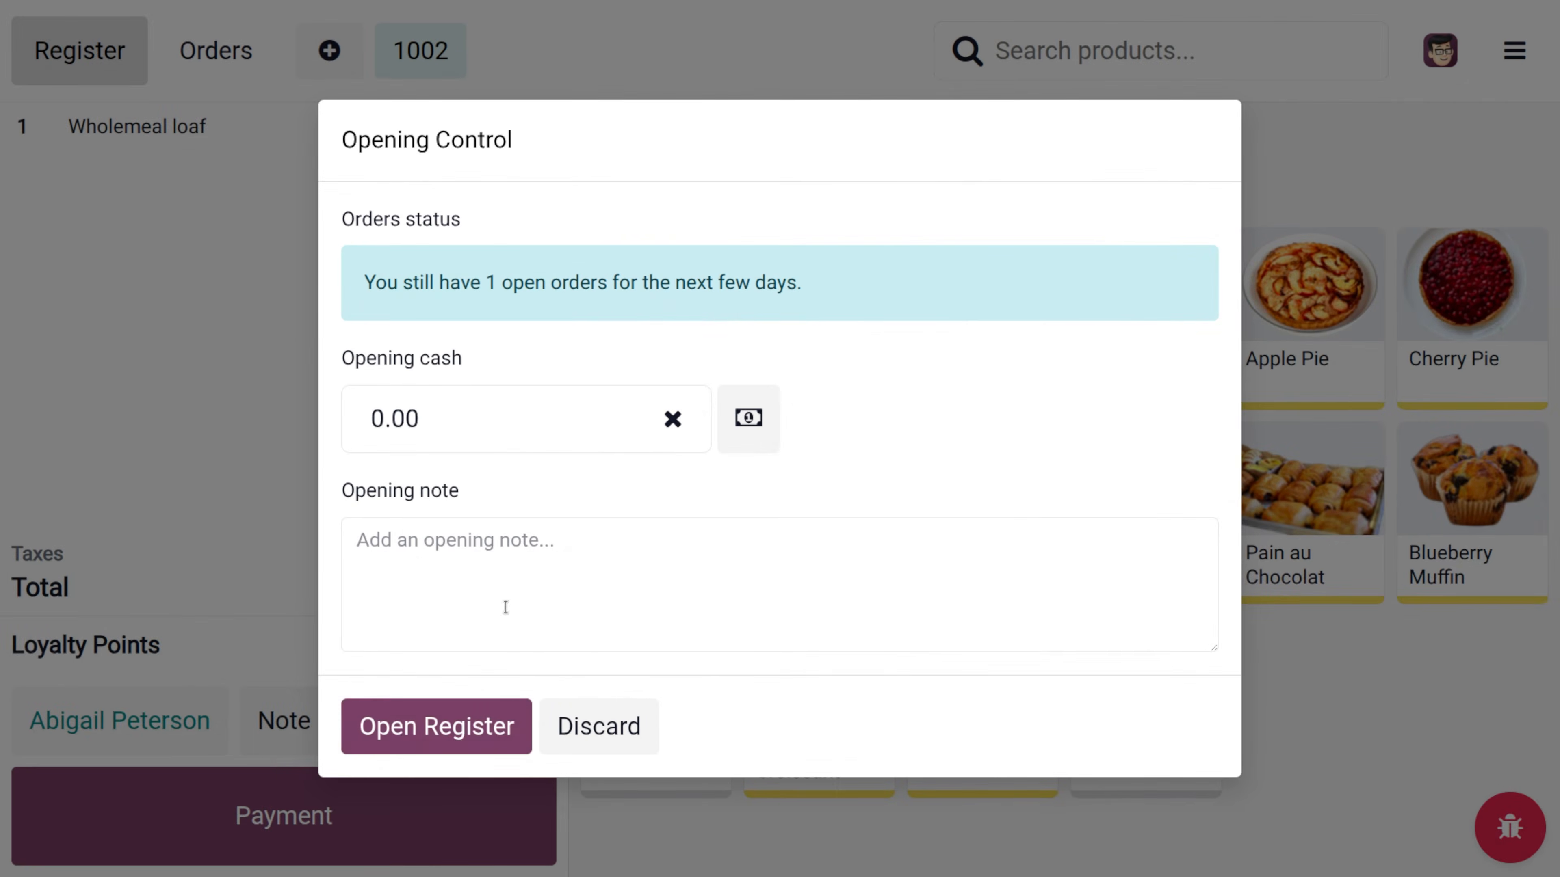
click(477, 741)
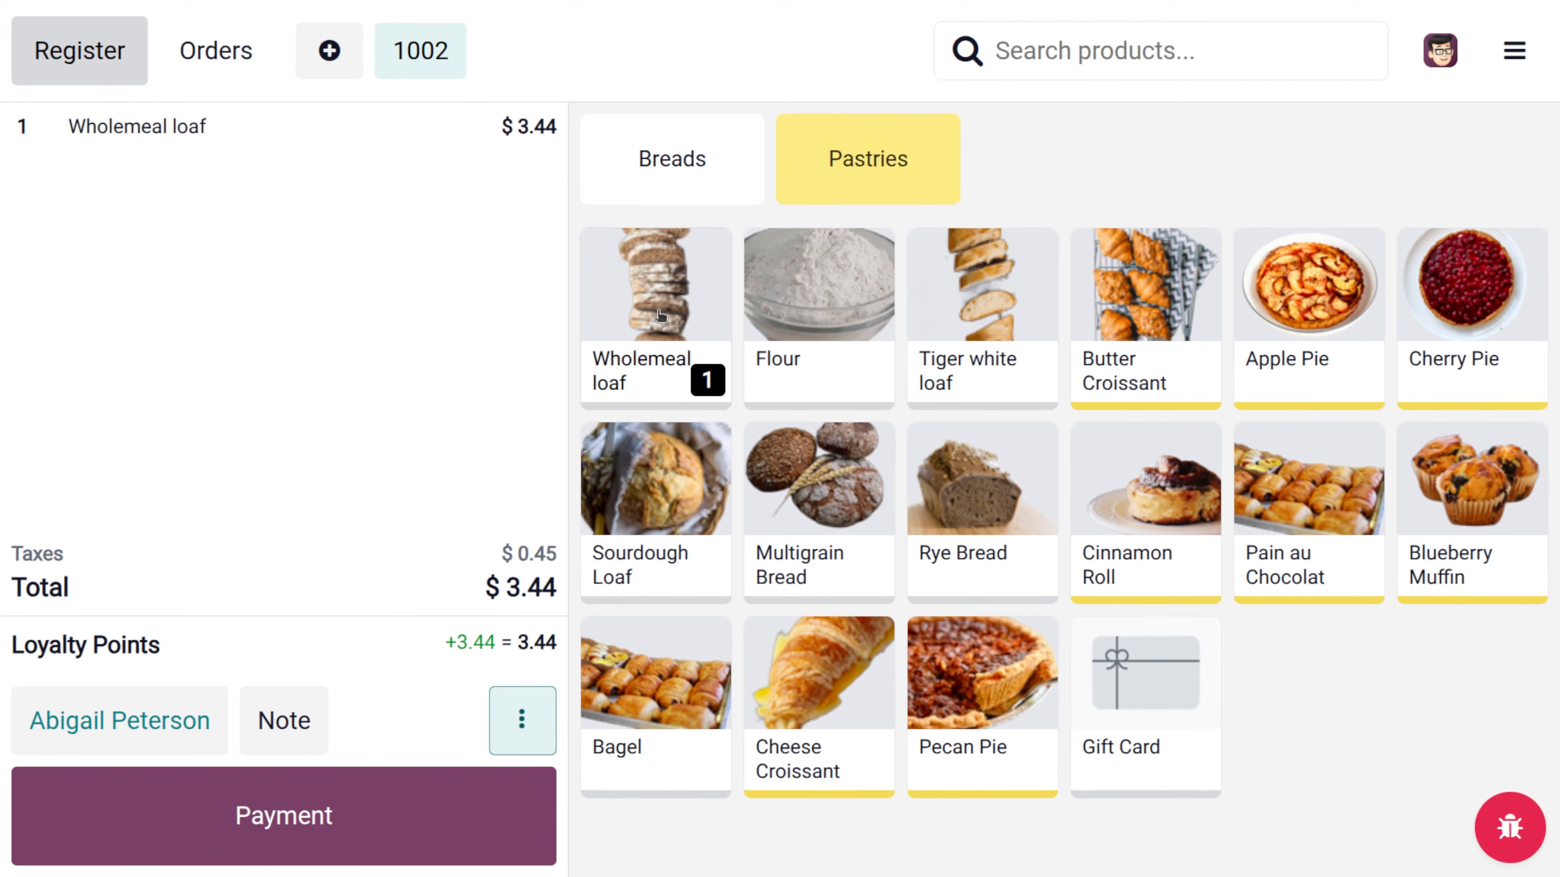
click(330, 124)
key(BackSpace)
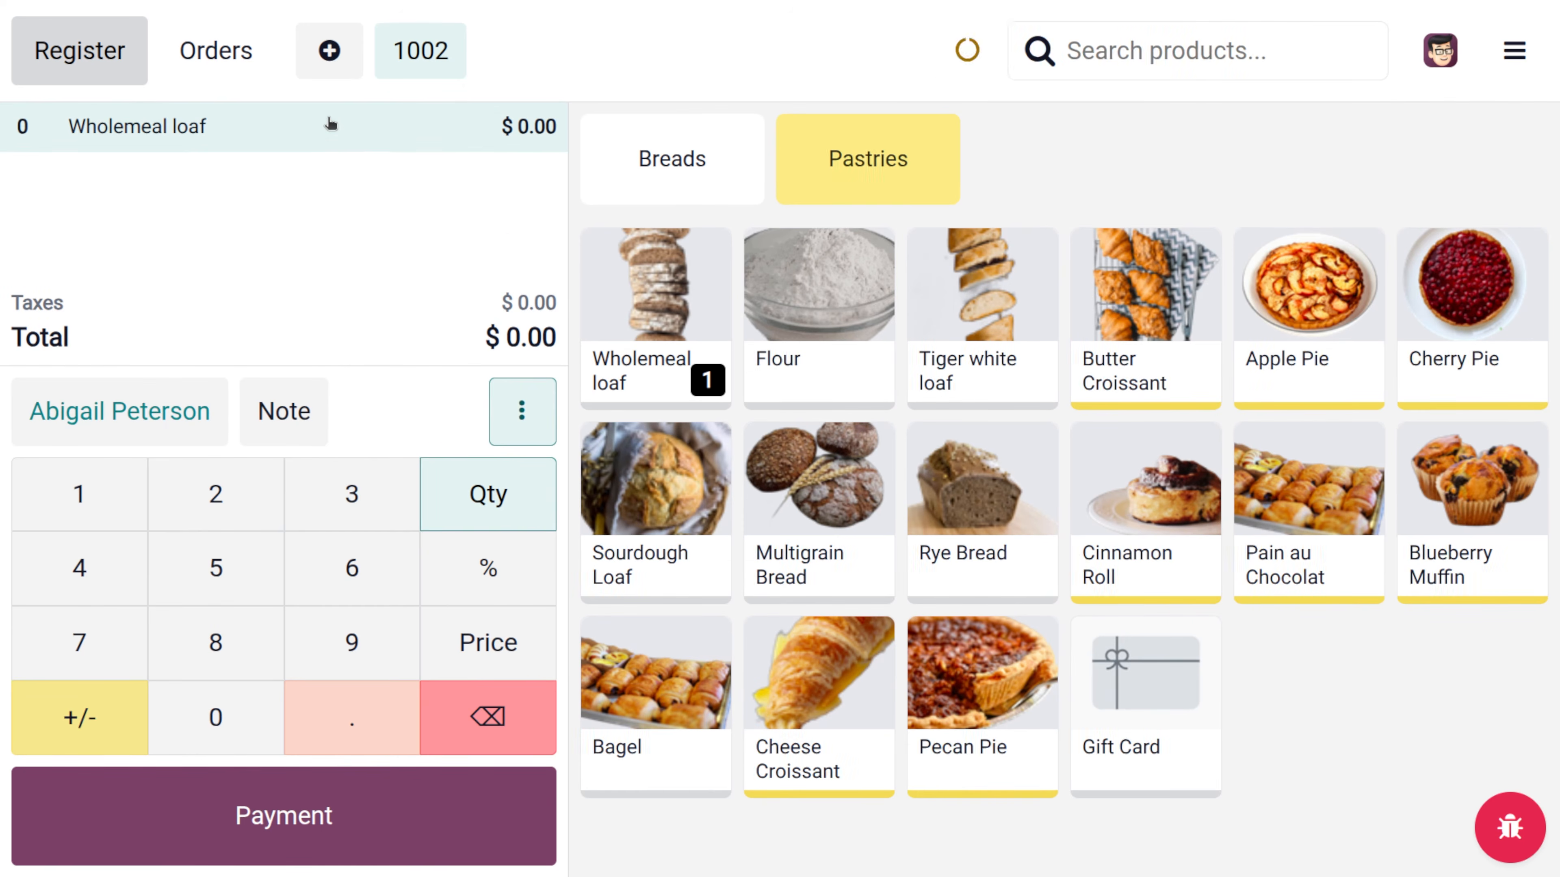
key(BackSpace)
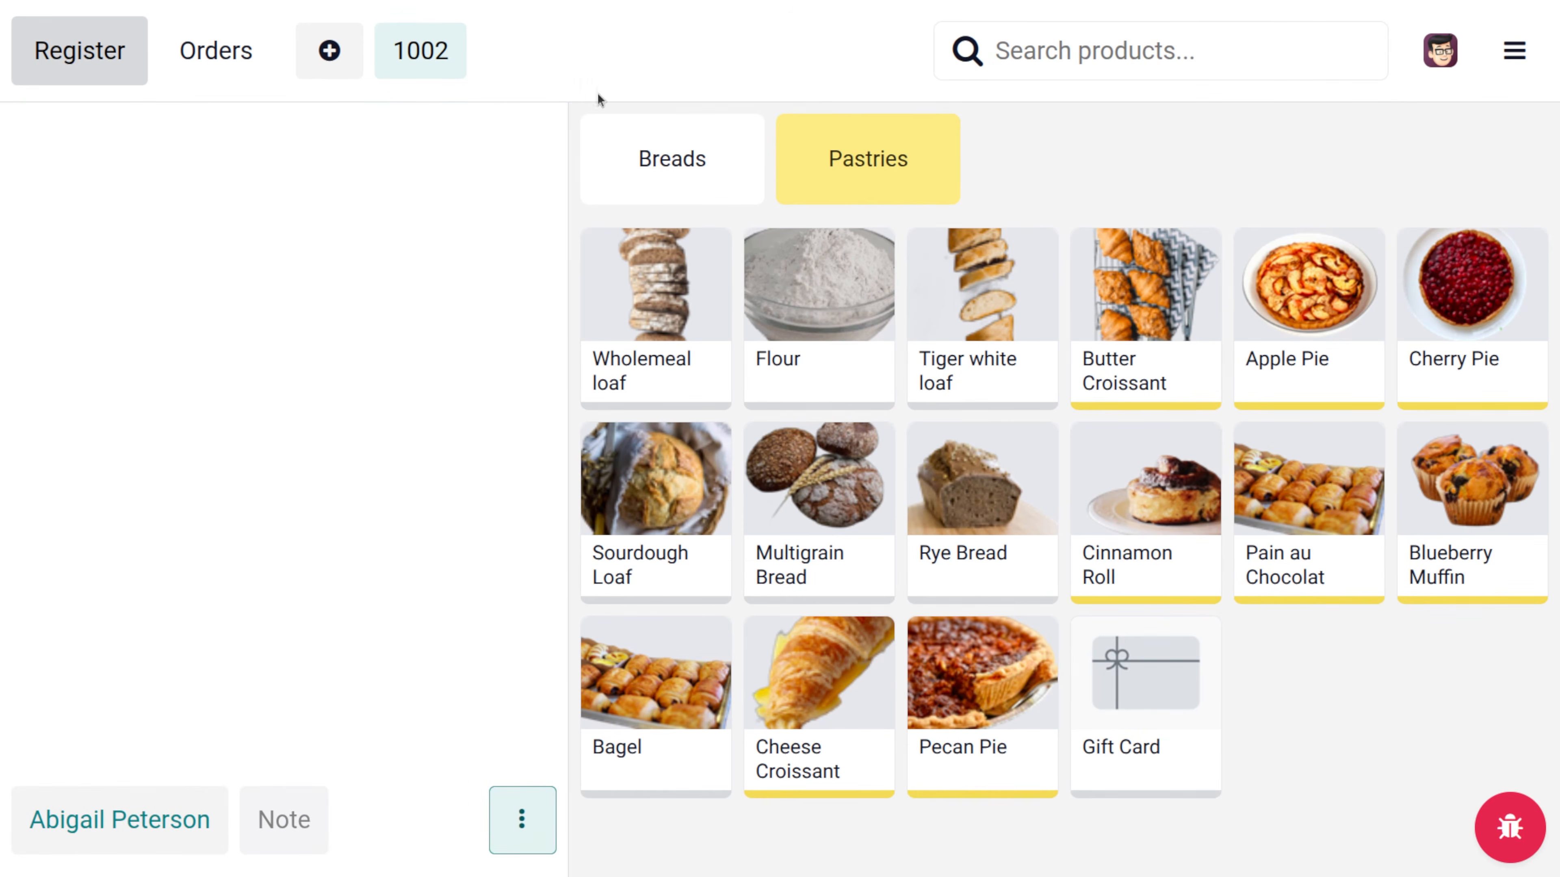
Add one Wholemeal loaf to the order and validate its payment in cash
click(651, 339)
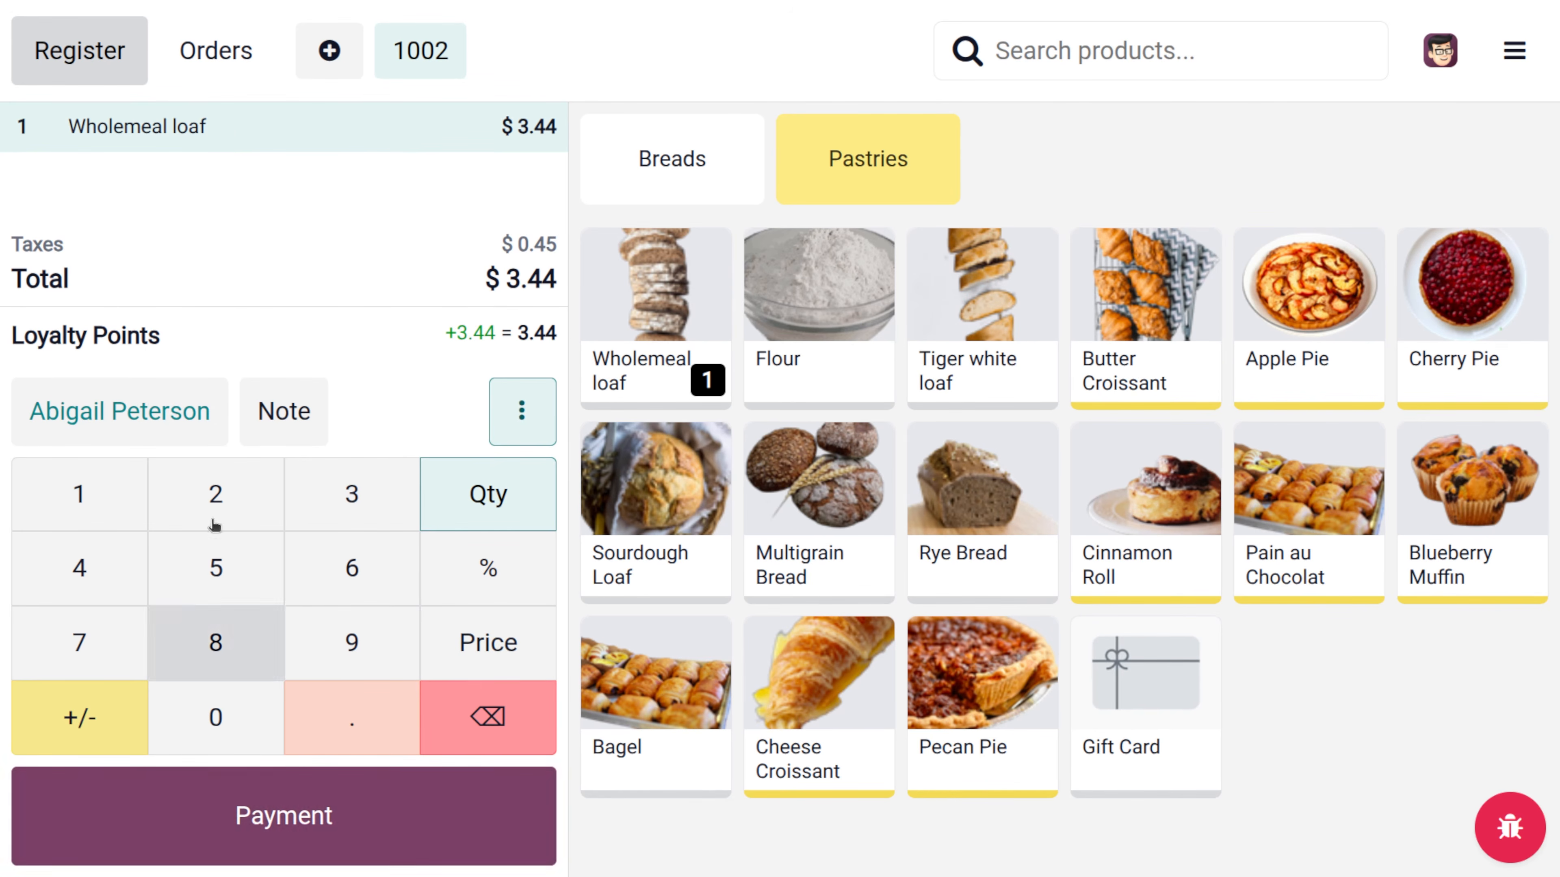
click(244, 828)
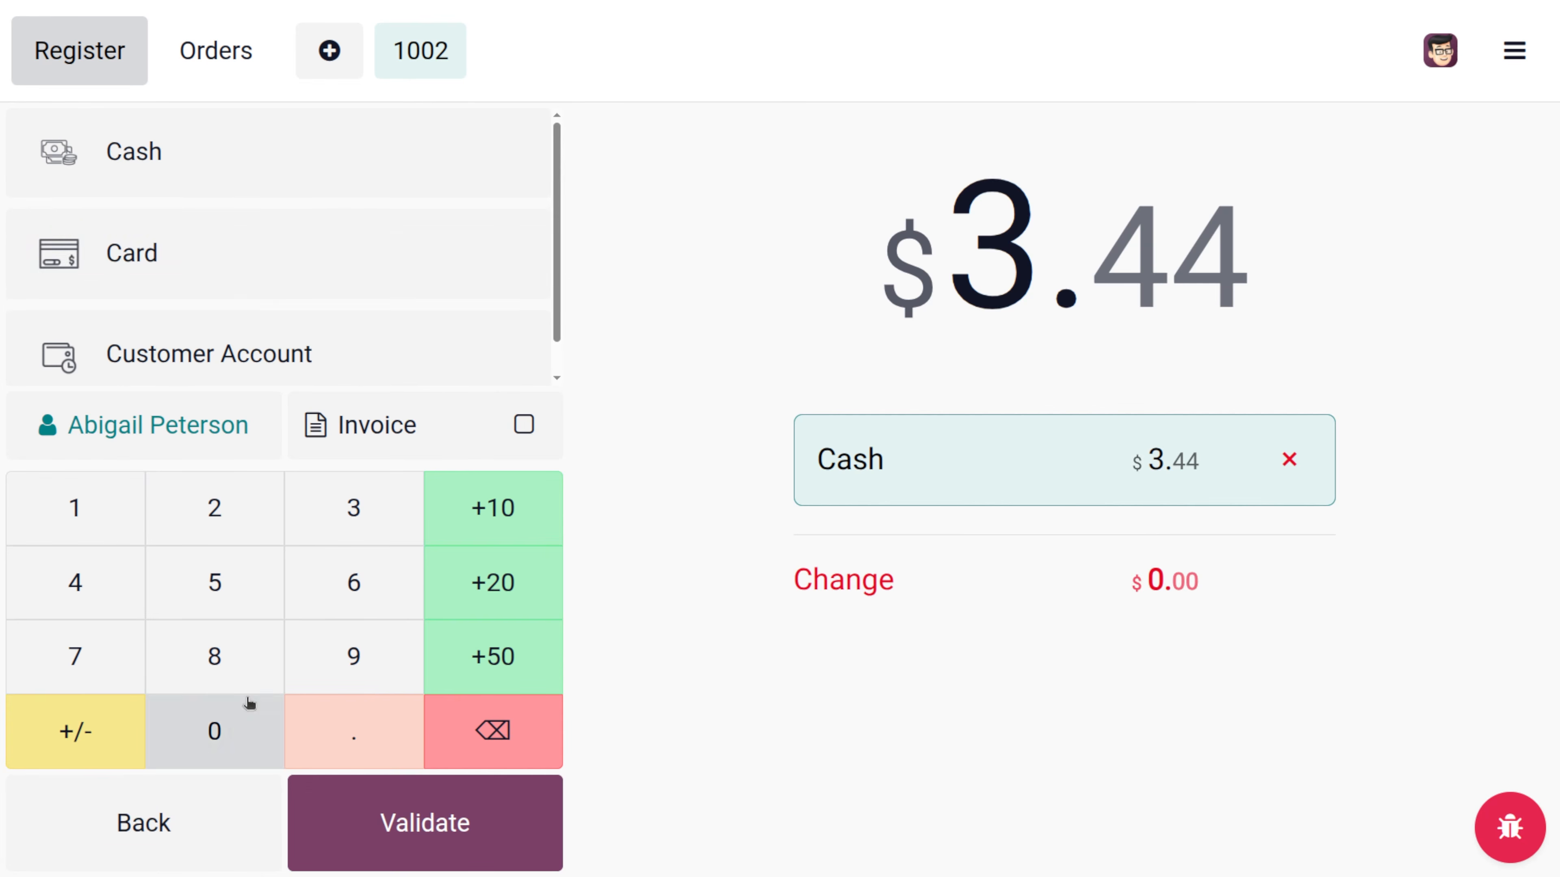
click(491, 851)
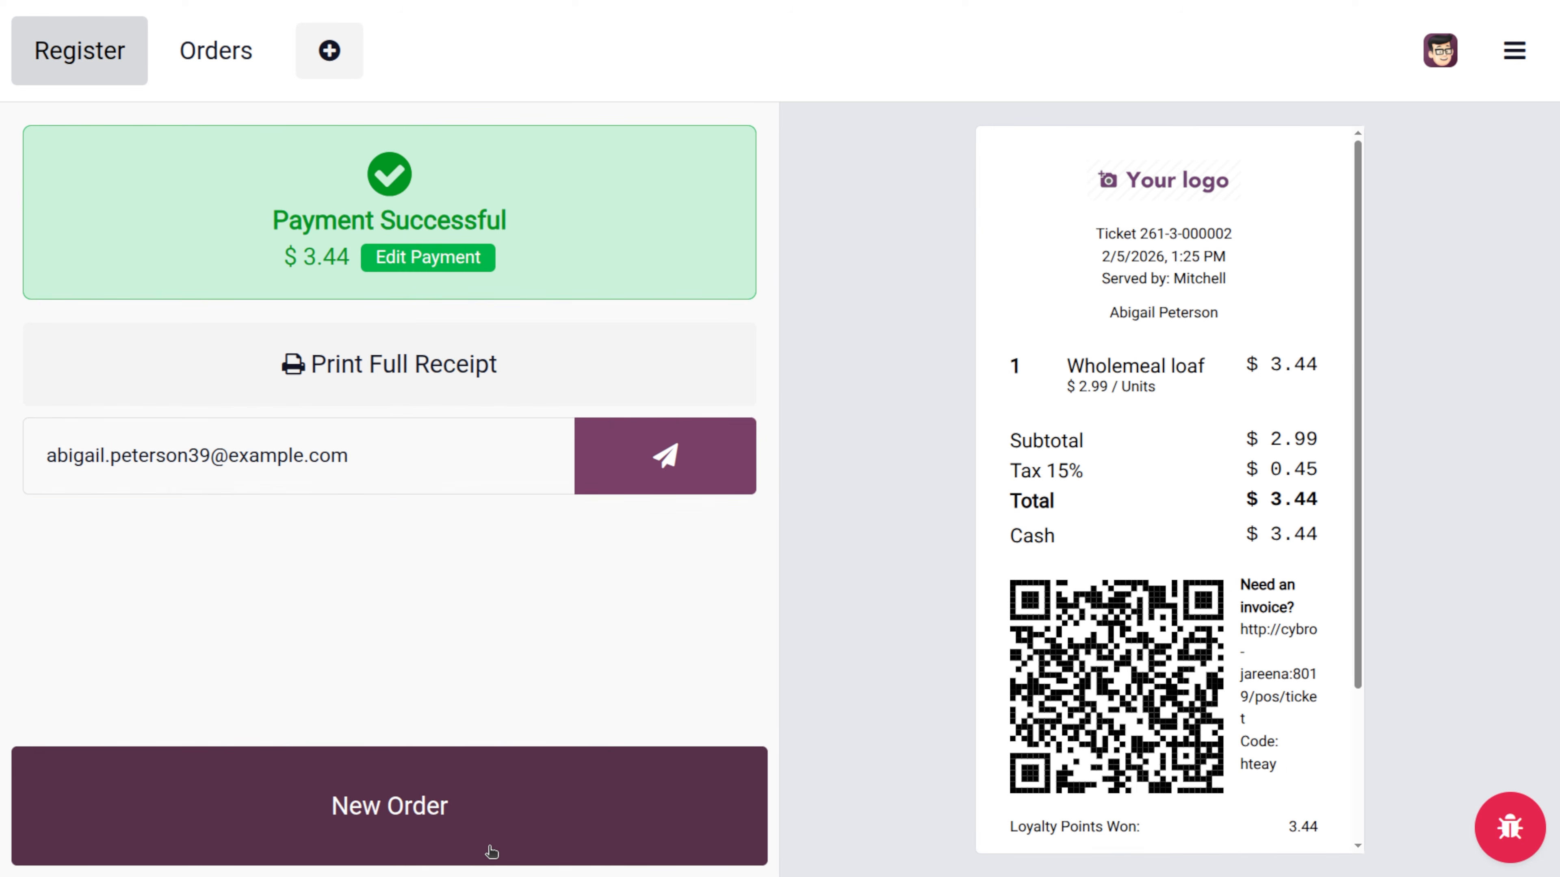
Start another register order with one Wholemeal loaf and assign a customer to it
click(227, 52)
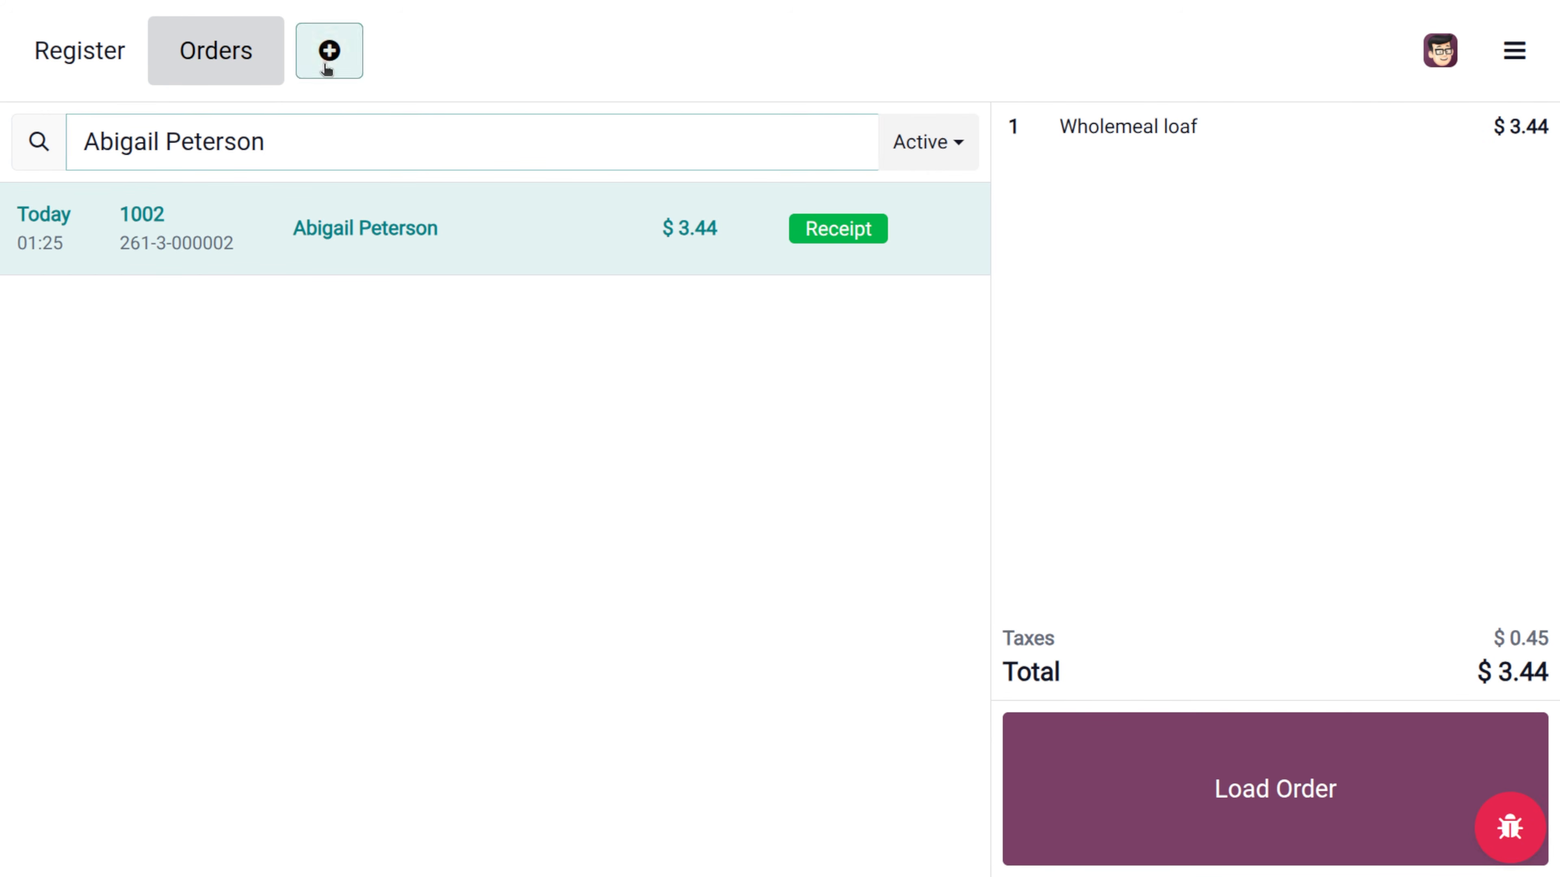
click(329, 52)
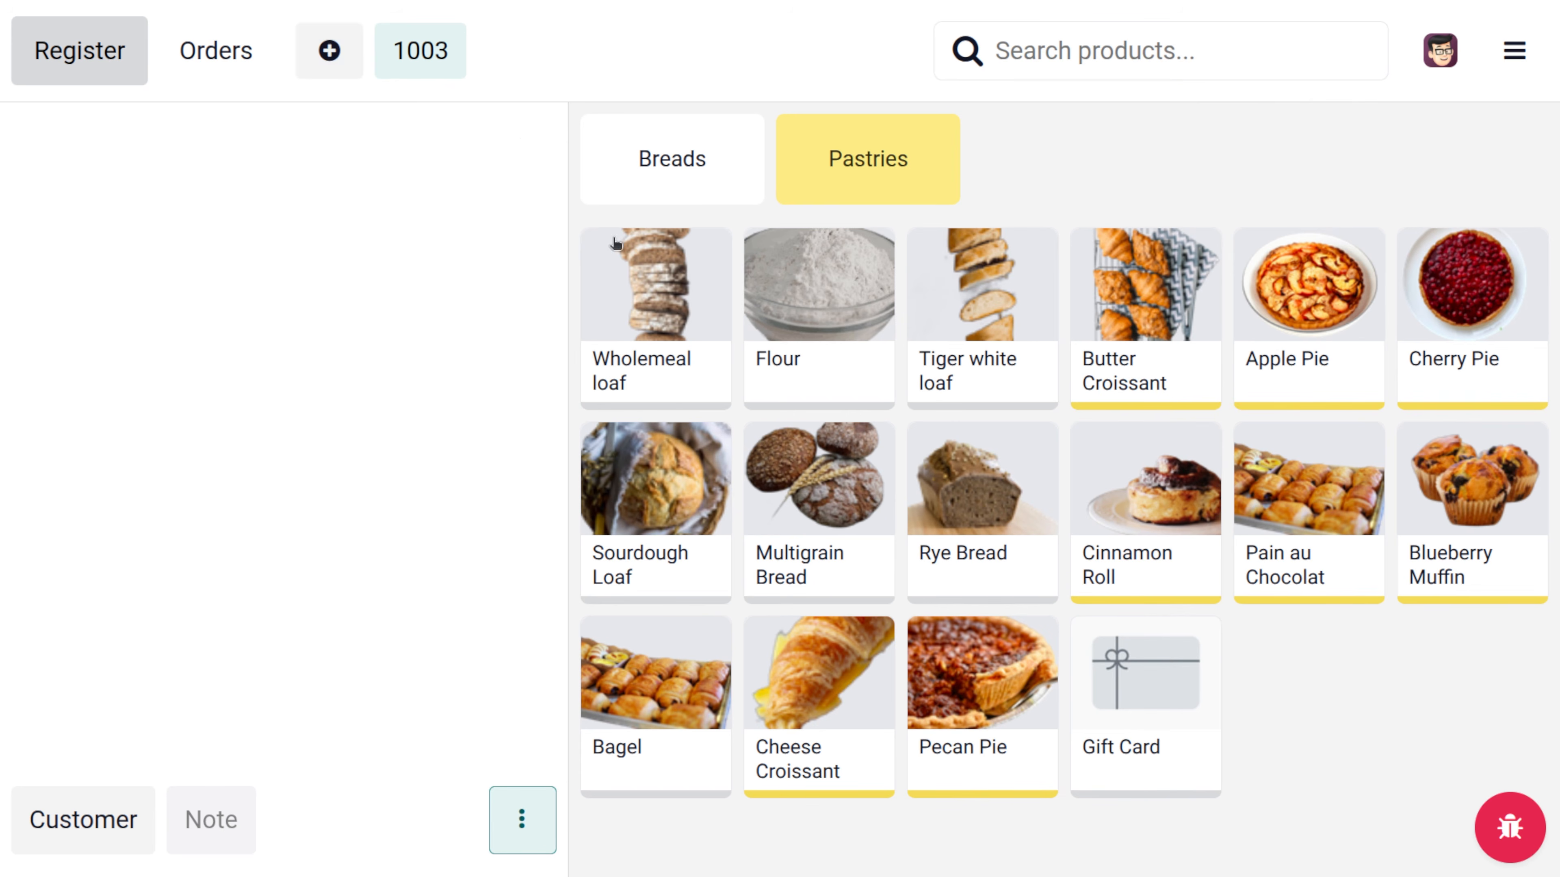
click(692, 367)
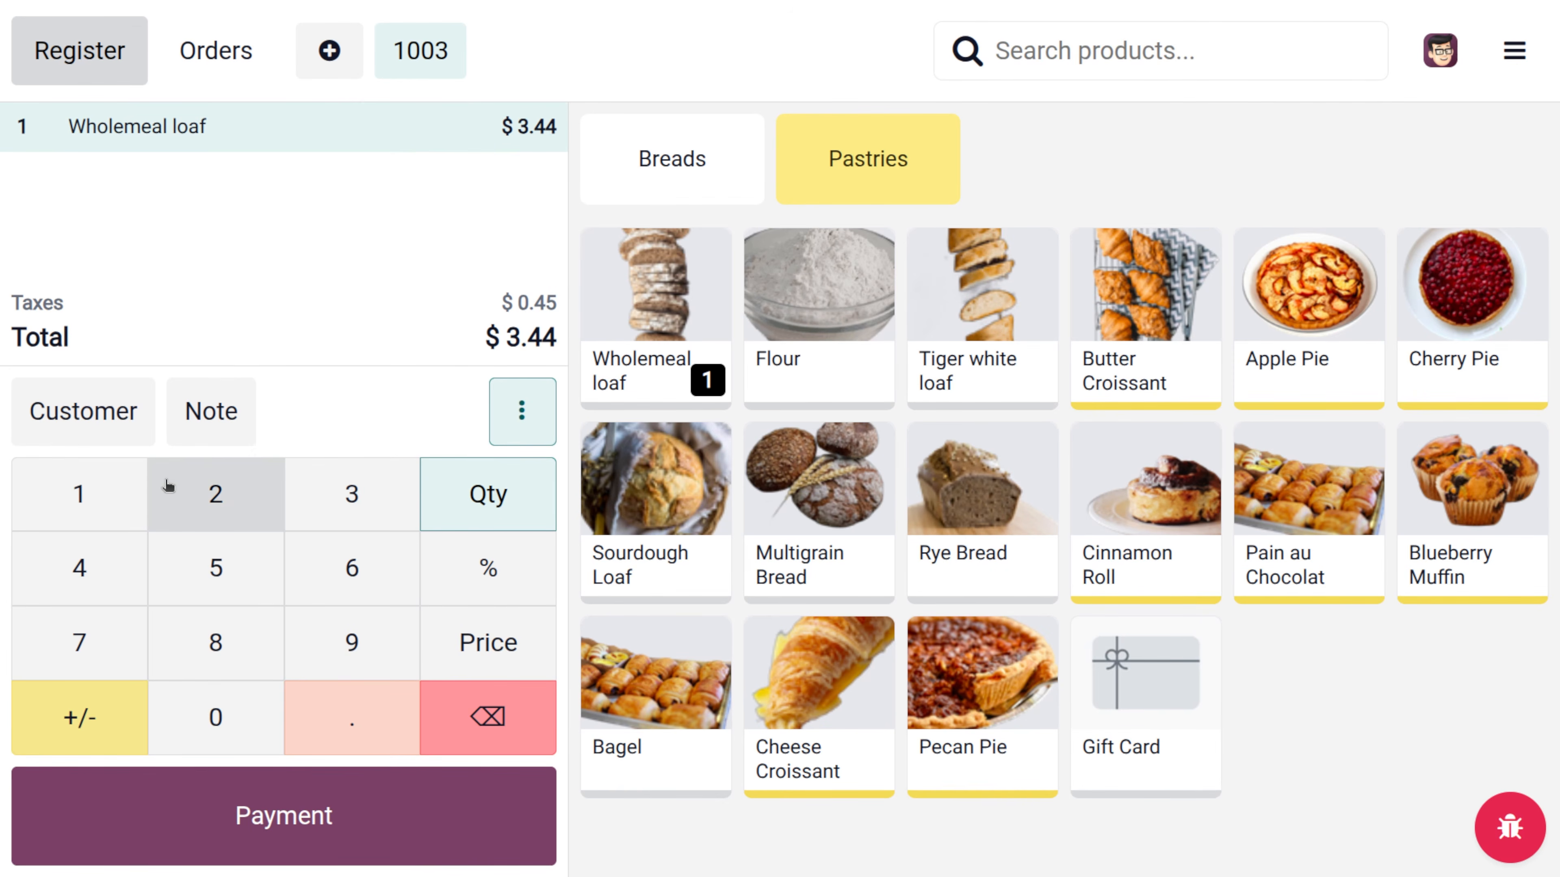
click(122, 430)
click(320, 481)
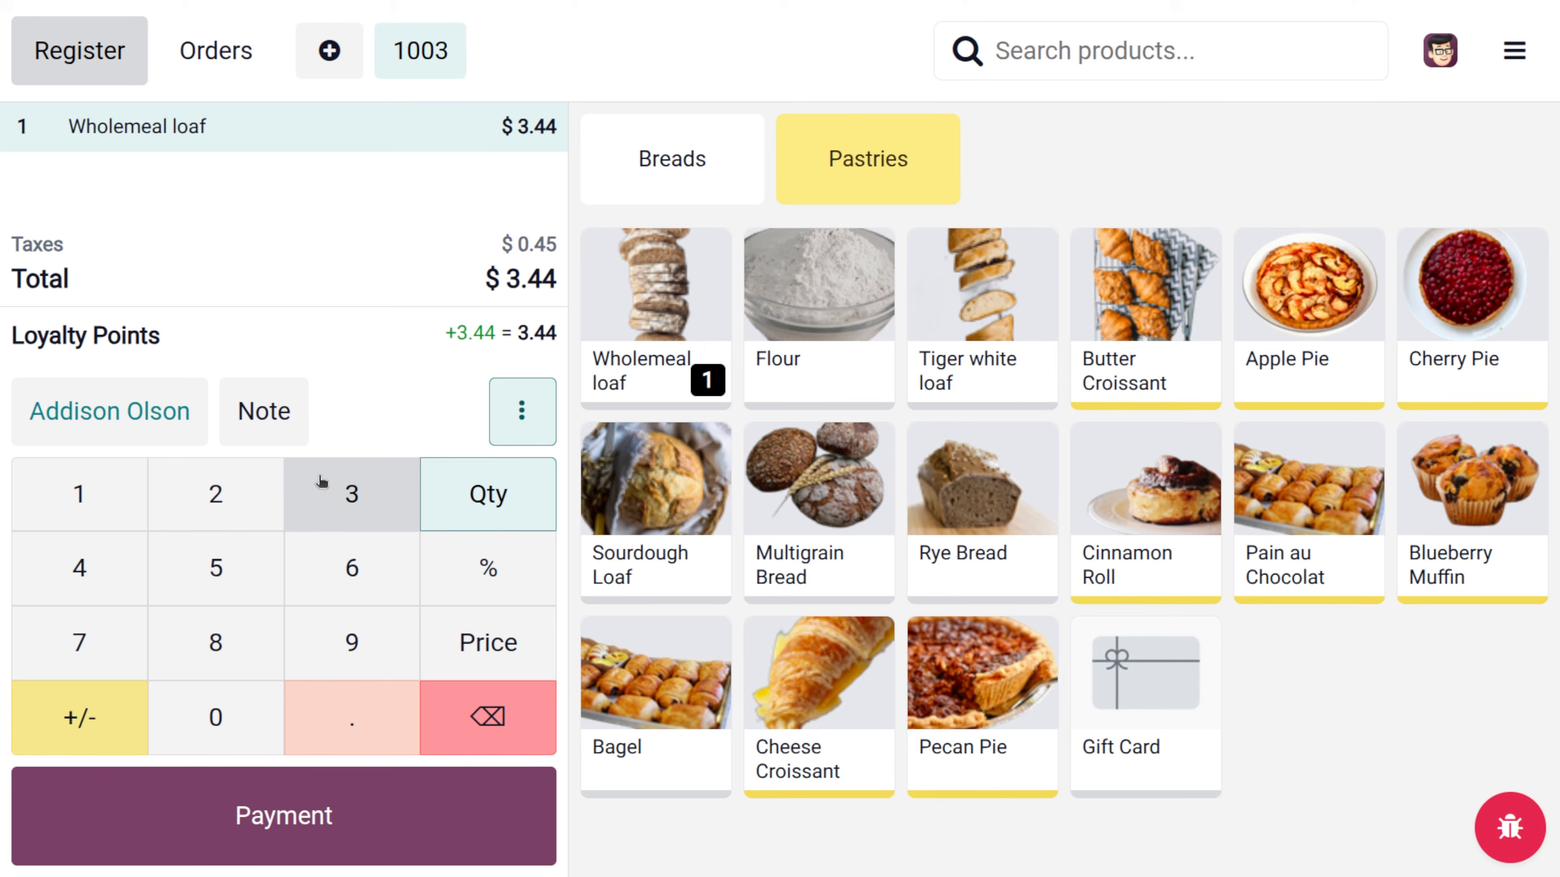
Try to validate a cash payment for the second Wholemeal loaf order and dismiss the resulting dialog
click(344, 790)
click(269, 175)
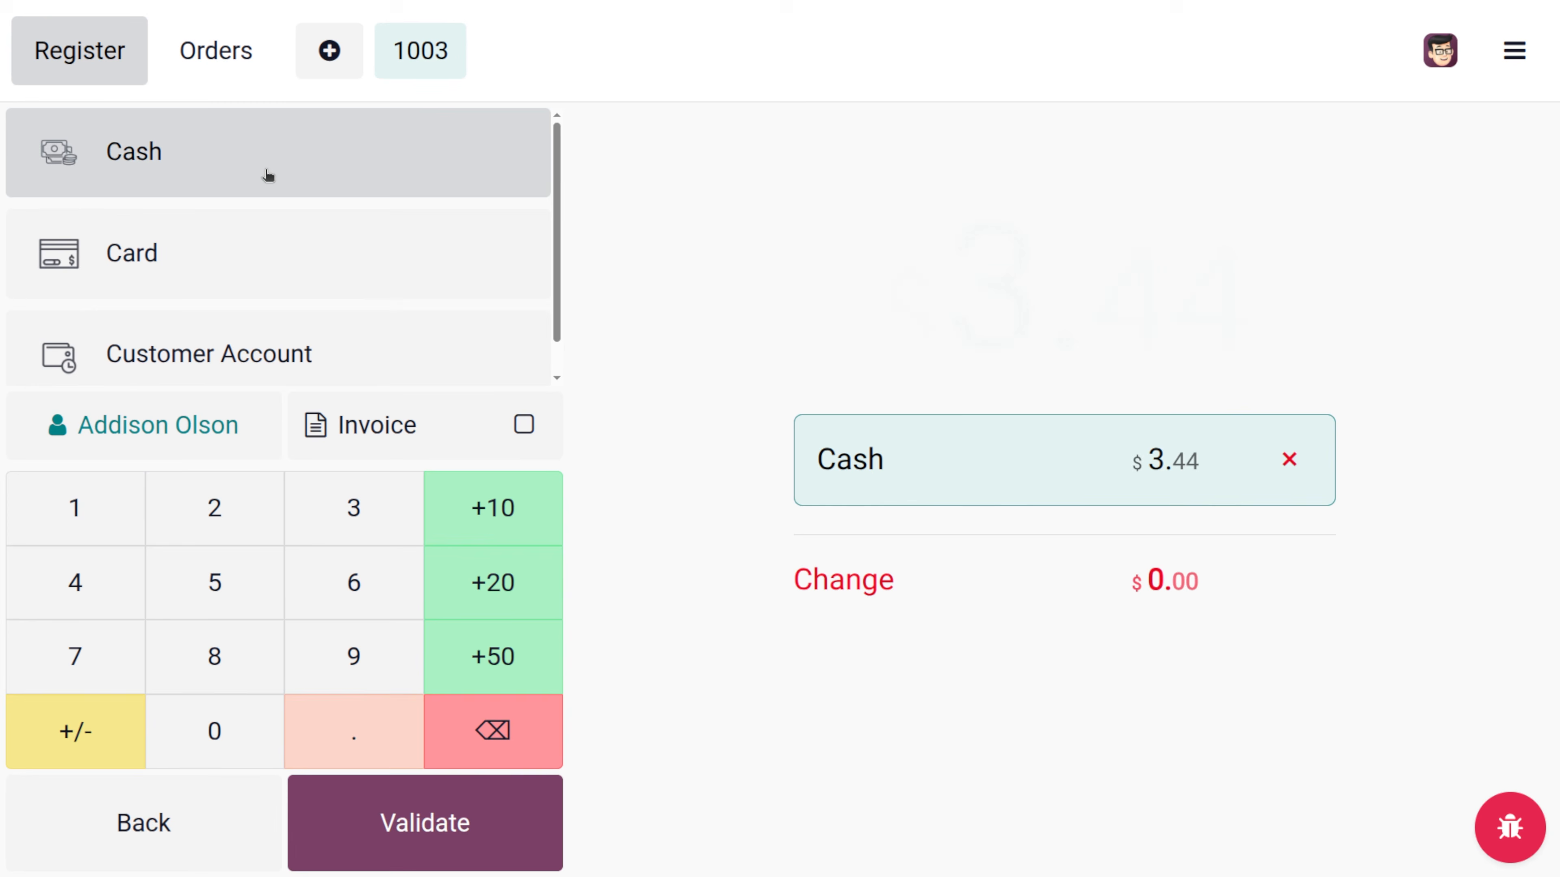
click(402, 822)
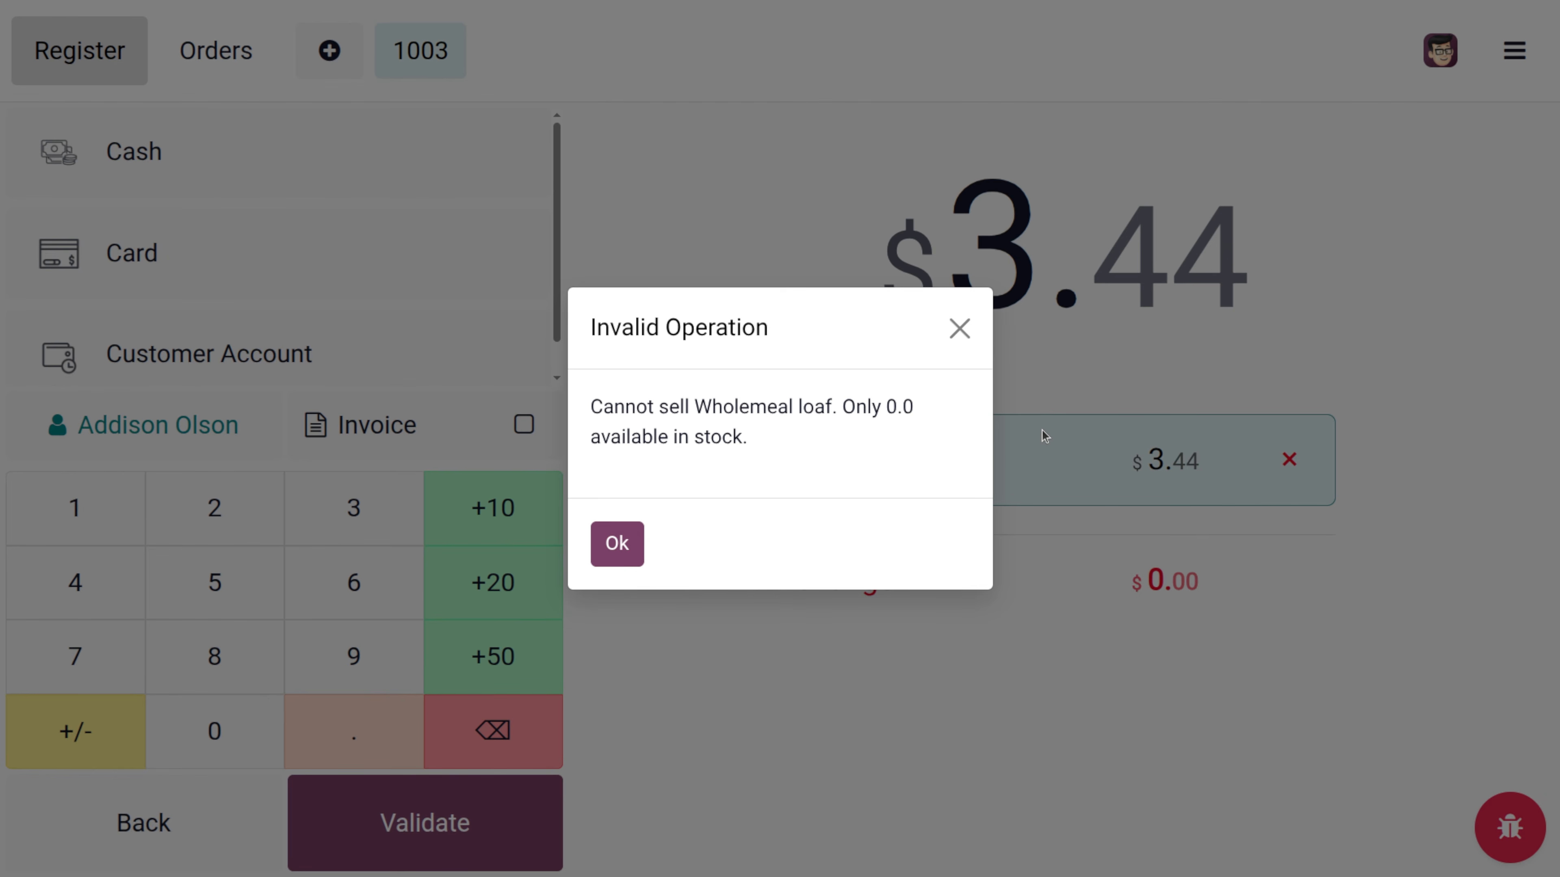
click(611, 553)
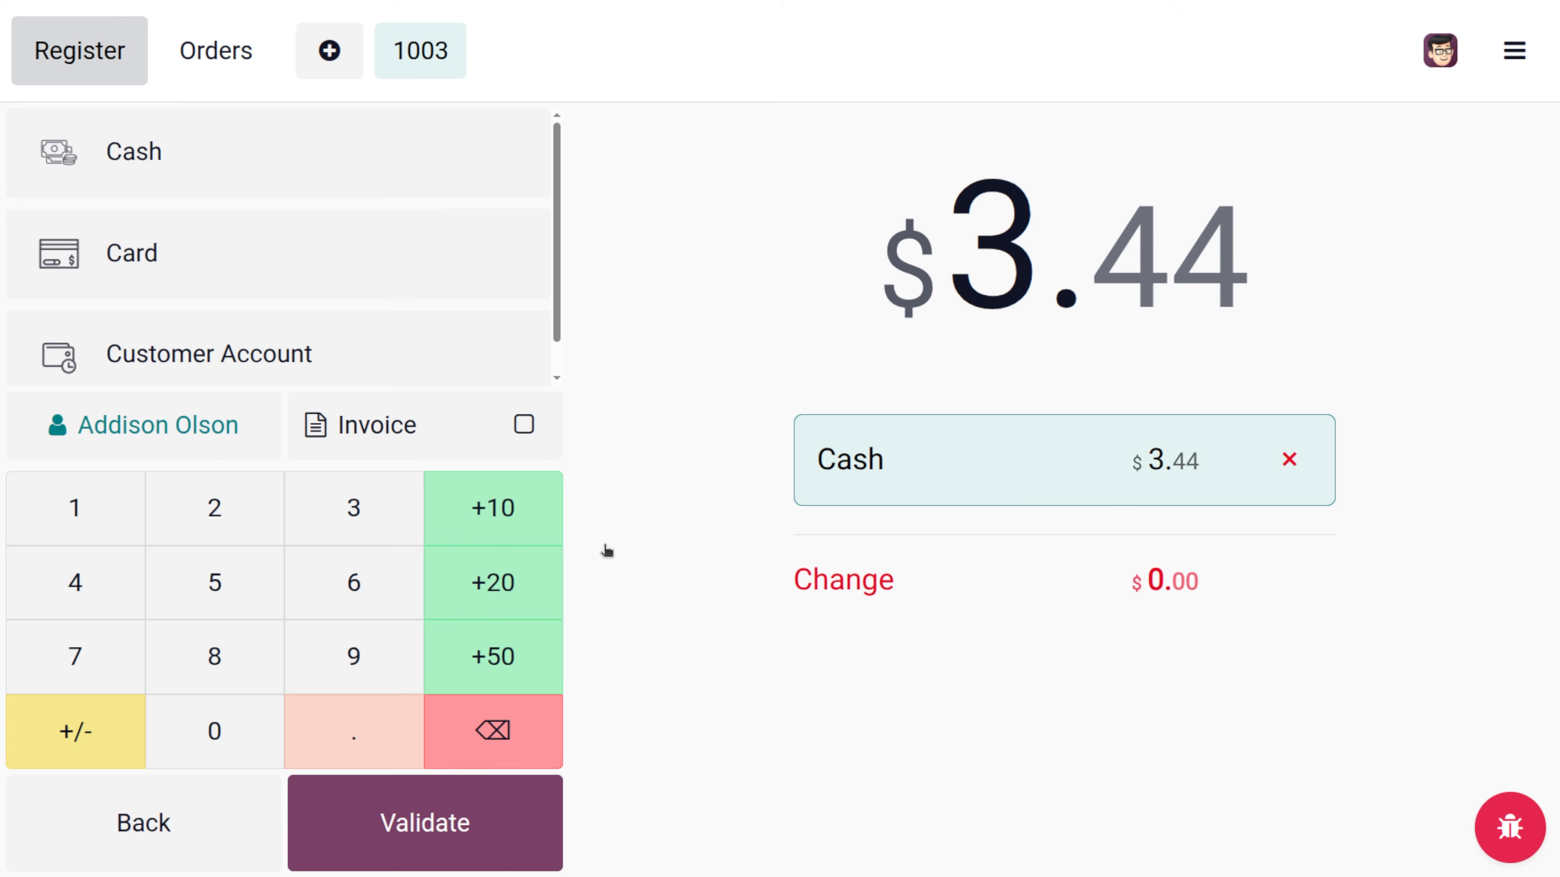